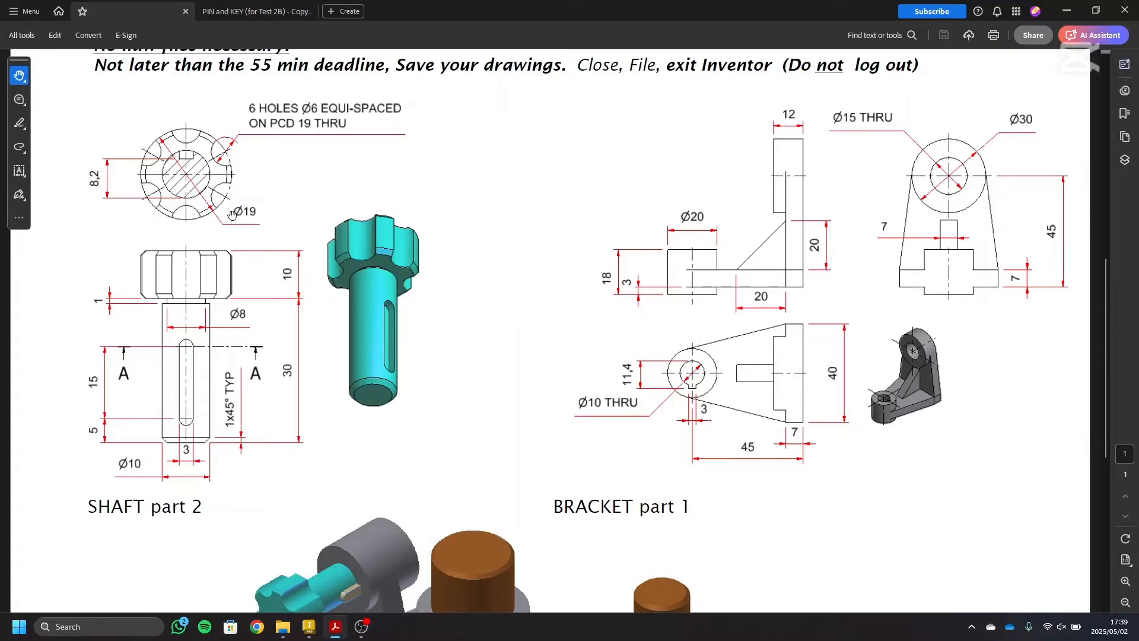
- Examine the dimensions and assembly views on the shaft and bracket sheet and the separate PIN and KEY drawing
{"action": "scroll", "coordinate": [424, 511], "scroll_direction": "down", "scroll_amount": 3}
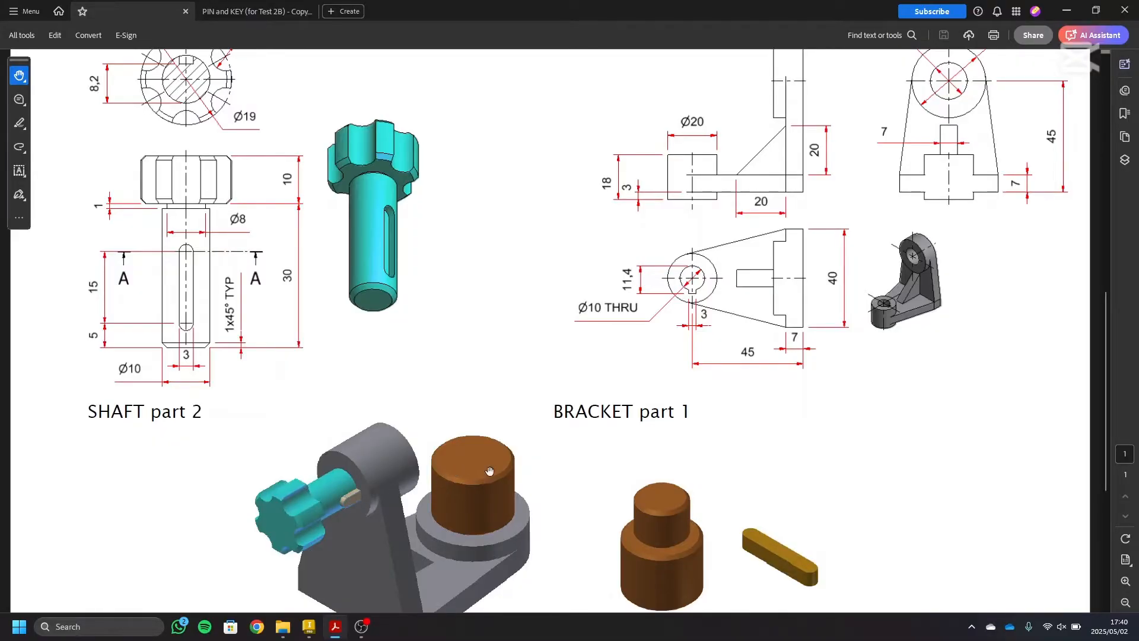
{"action": "scroll", "coordinate": [486, 459], "scroll_direction": "up", "scroll_amount": 3}
{"action": "scroll", "coordinate": [354, 353], "scroll_direction": "down", "scroll_amount": 4}
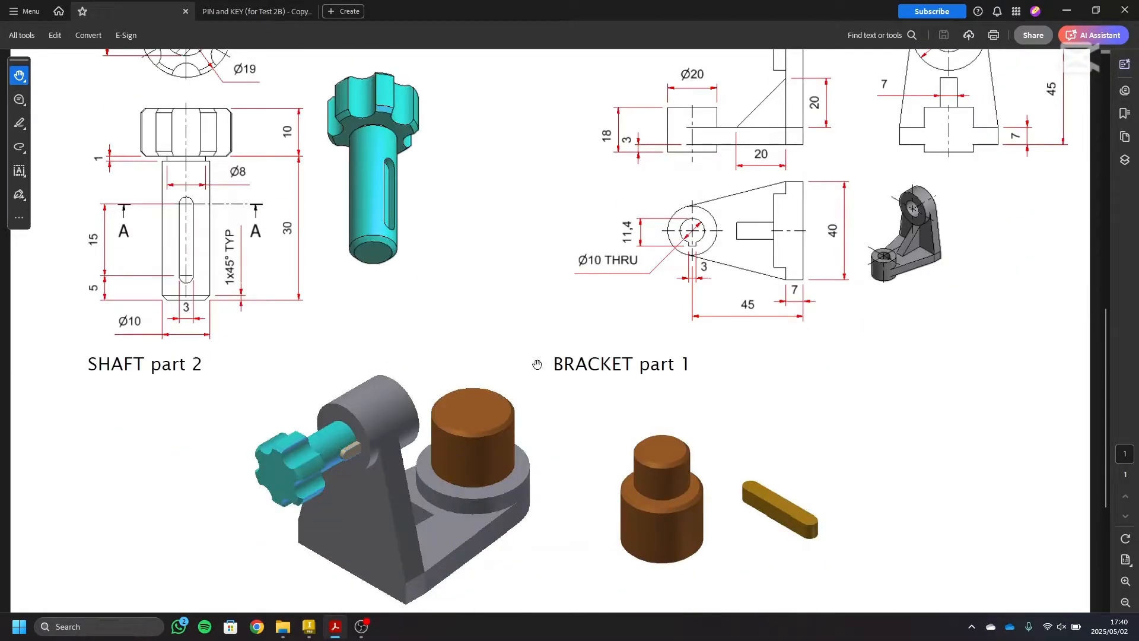
{"action": "scroll", "coordinate": [296, 298], "scroll_direction": "up", "scroll_amount": 5}
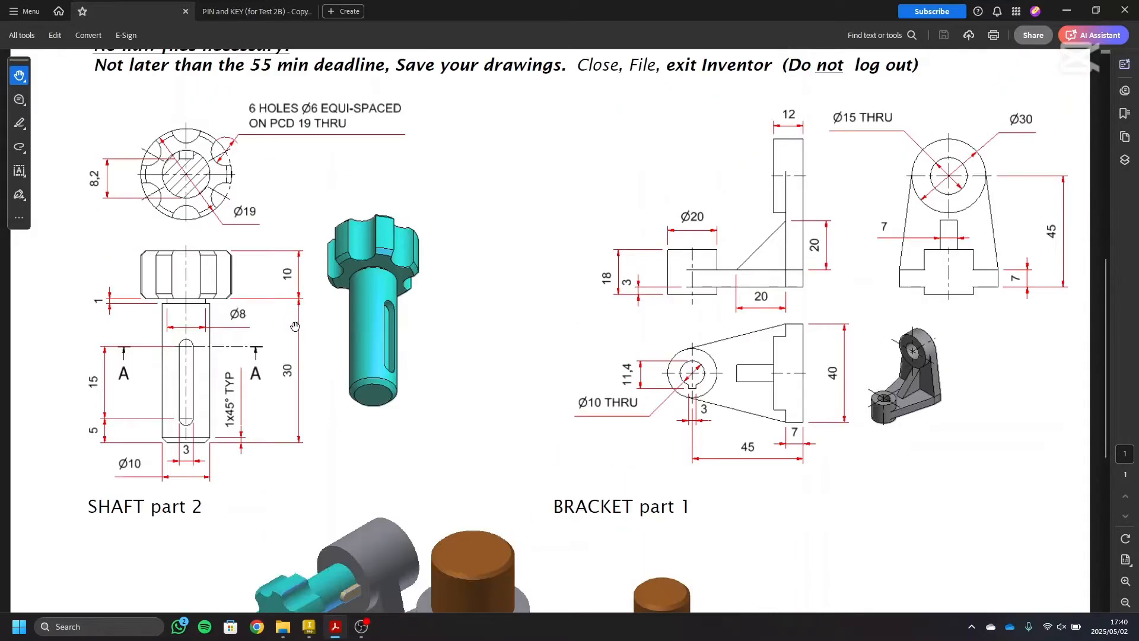
{"action": "left_click", "coordinate": [249, 11]}
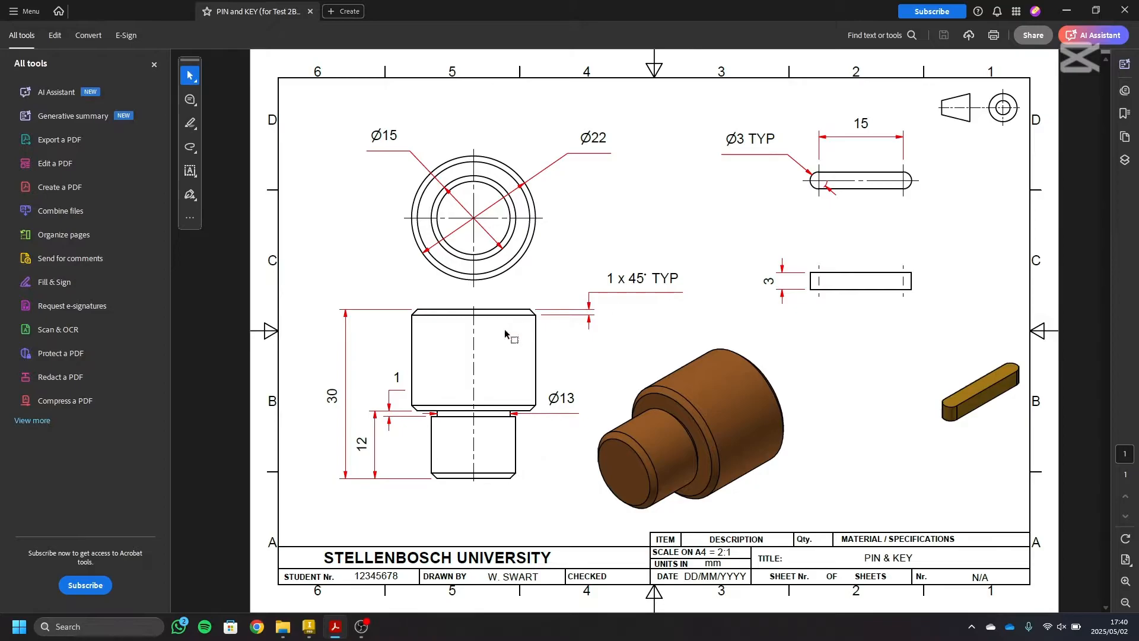
{"action": "left_click", "coordinate": [148, 12]}
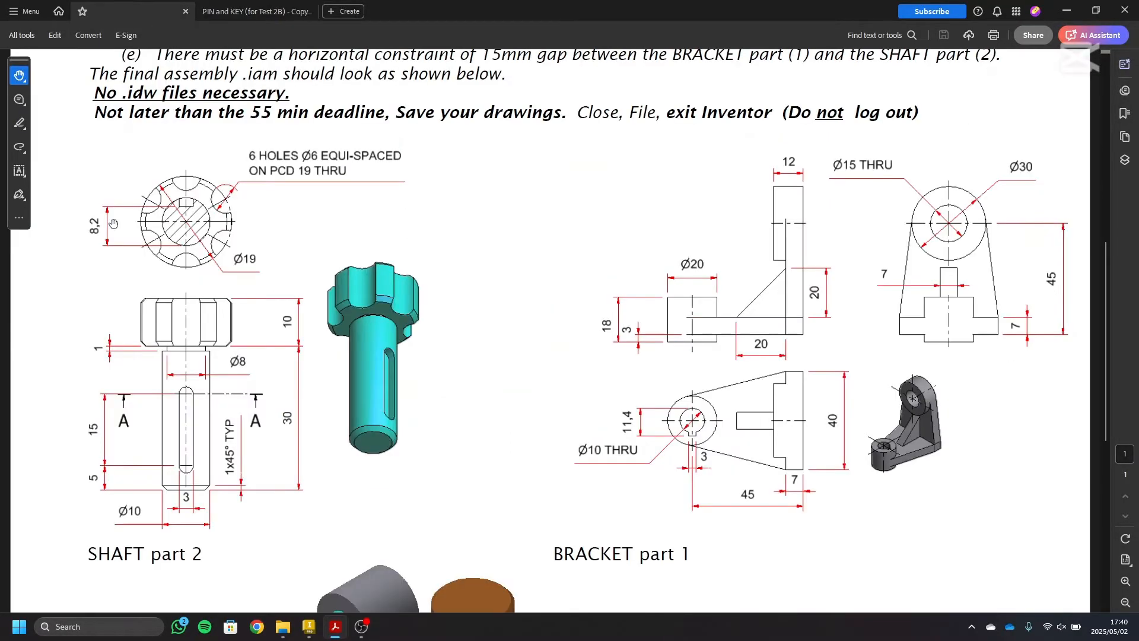
{"action": "scroll", "coordinate": [238, 235], "scroll_direction": "down", "scroll_amount": 3}
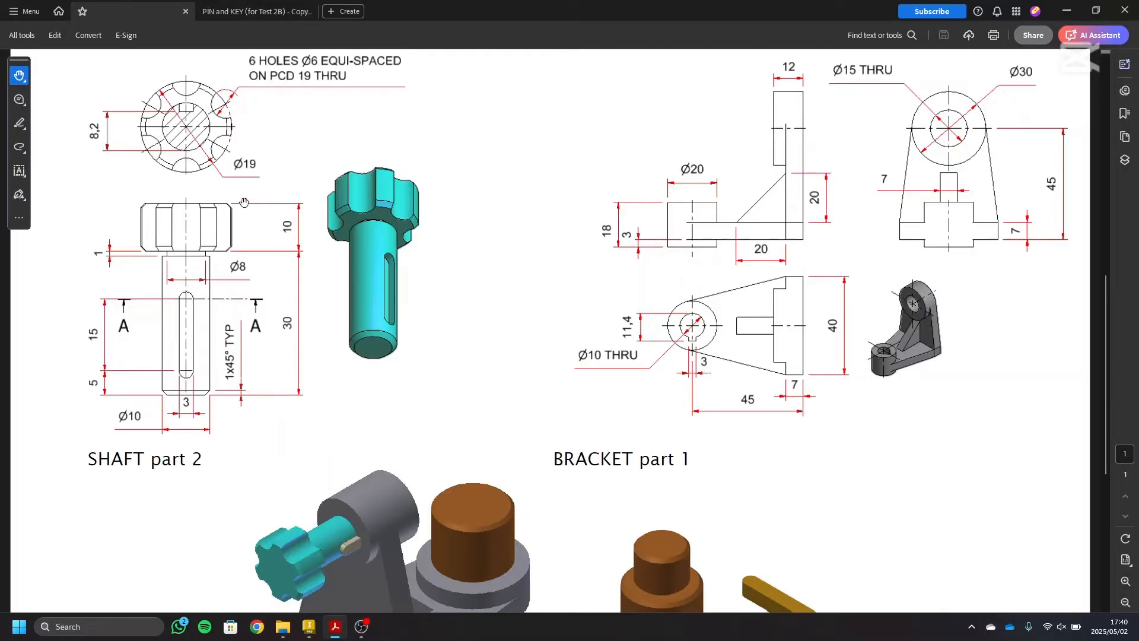
- Switch to Inventor and sketch a 22 mm diameter circle centred on the origin of the XY plane
{"action": "left_click", "coordinate": [309, 627]}
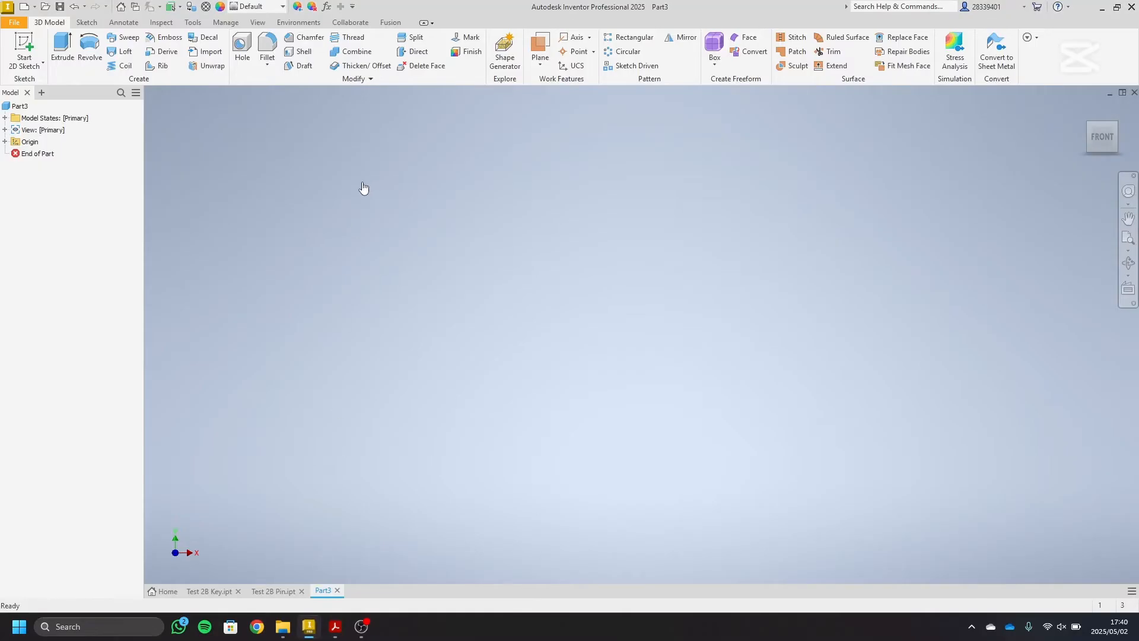
{"action": "left_click", "coordinate": [24, 51]}
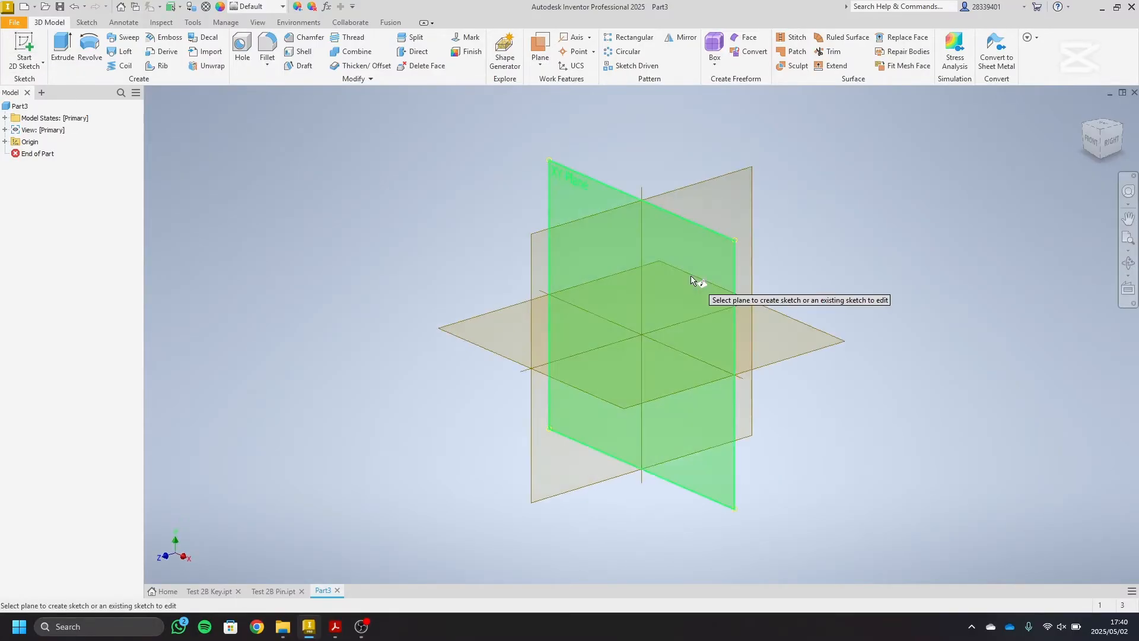
{"action": "left_click", "coordinate": [700, 267]}
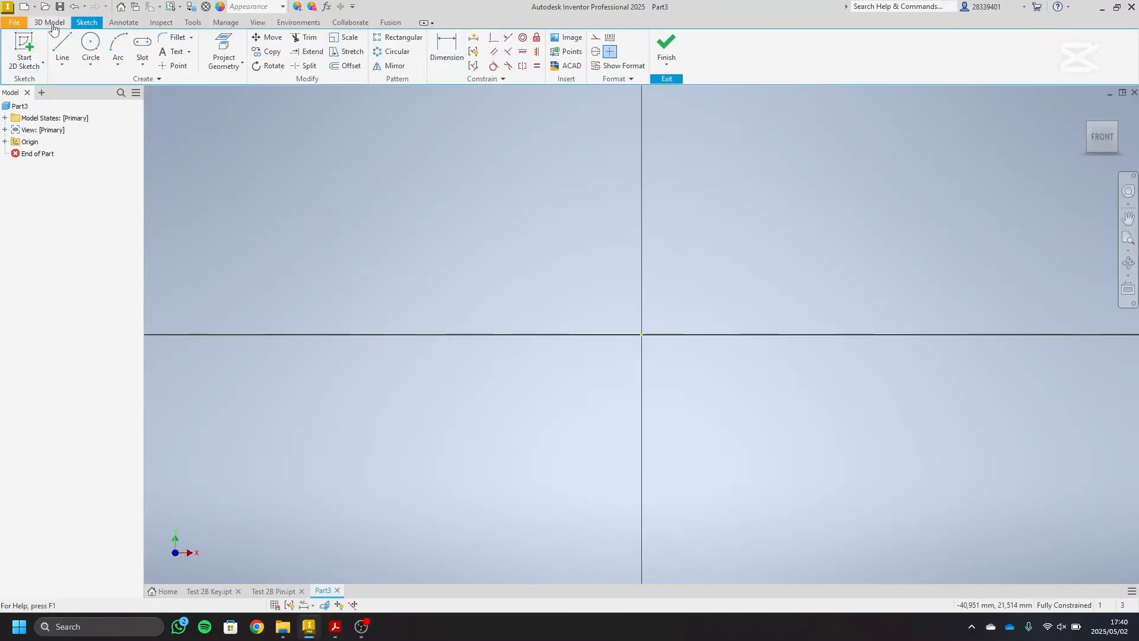
{"action": "left_click", "coordinate": [90, 45]}
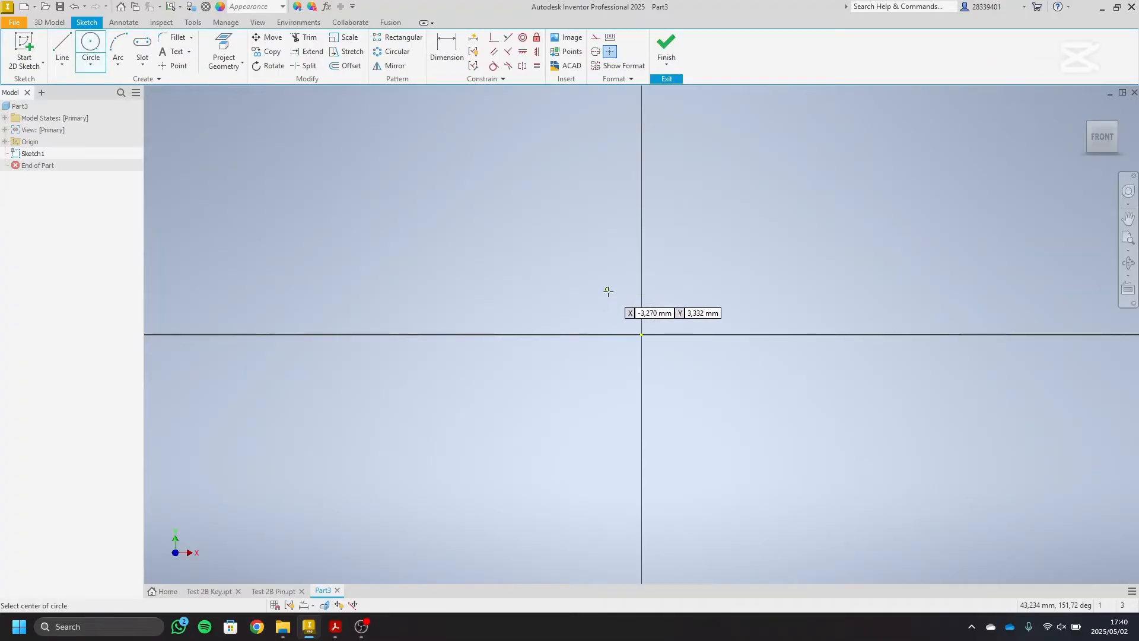
{"action": "left_click", "coordinate": [641, 335]}
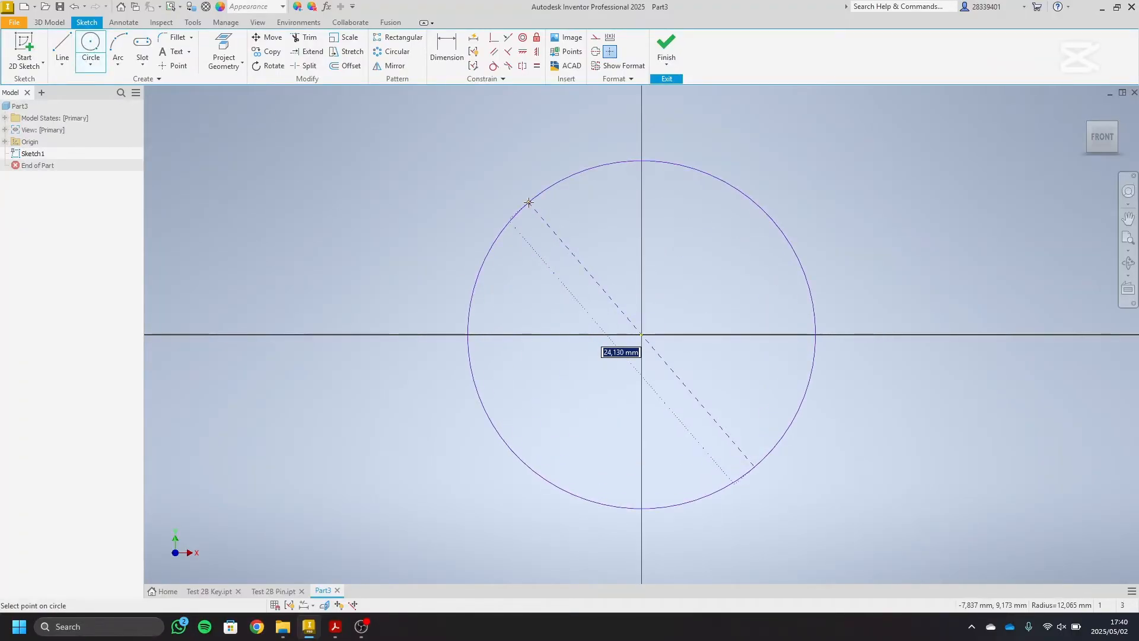
{"action": "type", "text": "22"}
{"action": "key", "text": "Return"}
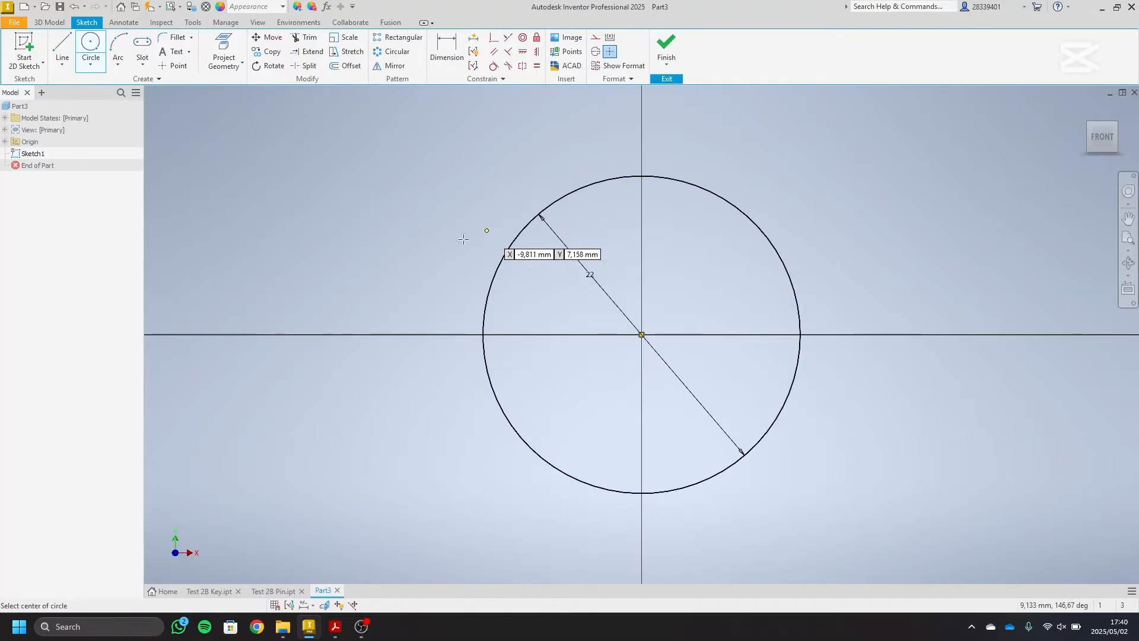
- Check the shaft head diameter in the PDF drawing and set the sketched circle's diameter to 19 mm
{"action": "left_click", "coordinate": [335, 626]}
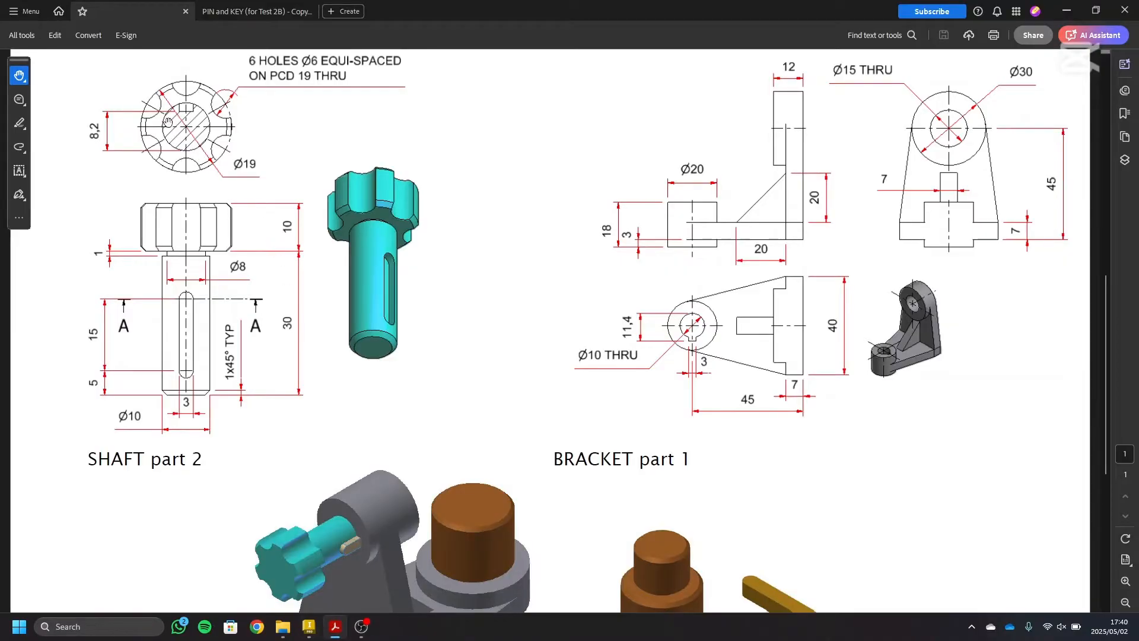
{"action": "scroll", "coordinate": [220, 140], "scroll_direction": "down", "scroll_amount": 5}
{"action": "scroll", "coordinate": [219, 186], "scroll_direction": "up", "scroll_amount": 5}
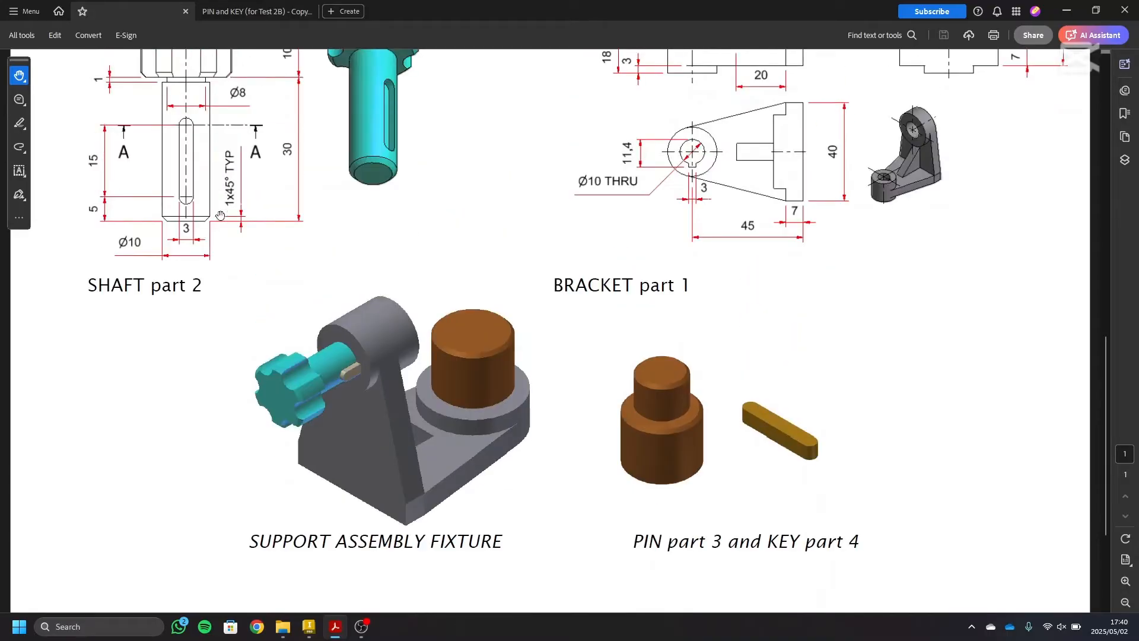
{"action": "scroll", "coordinate": [218, 288], "scroll_direction": "up", "scroll_amount": 2}
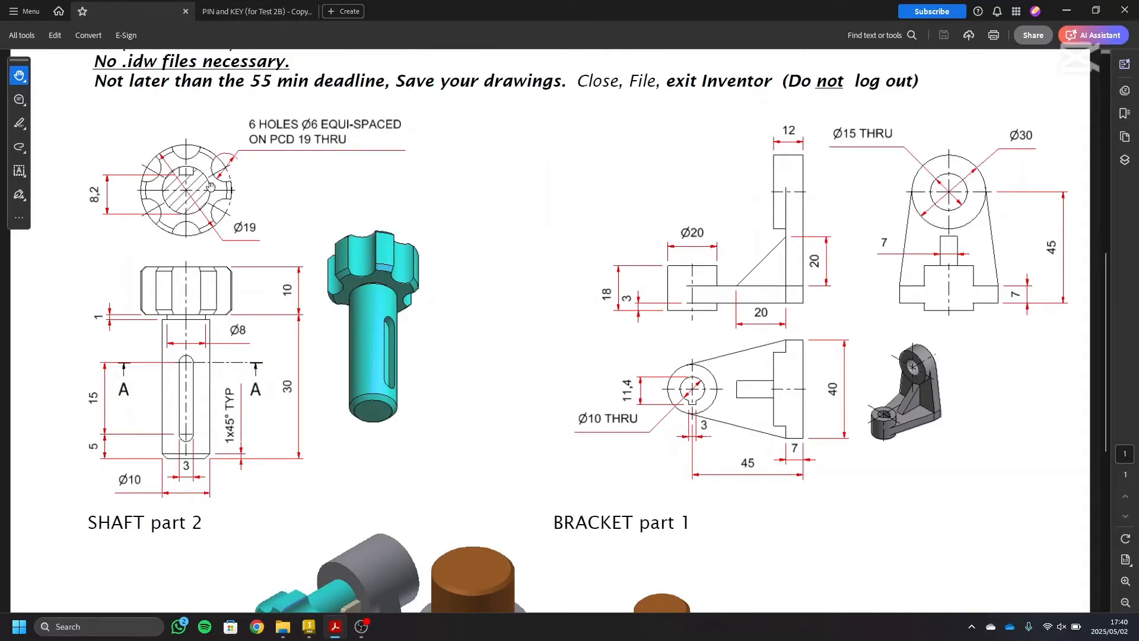
{"action": "left_click", "coordinate": [314, 634]}
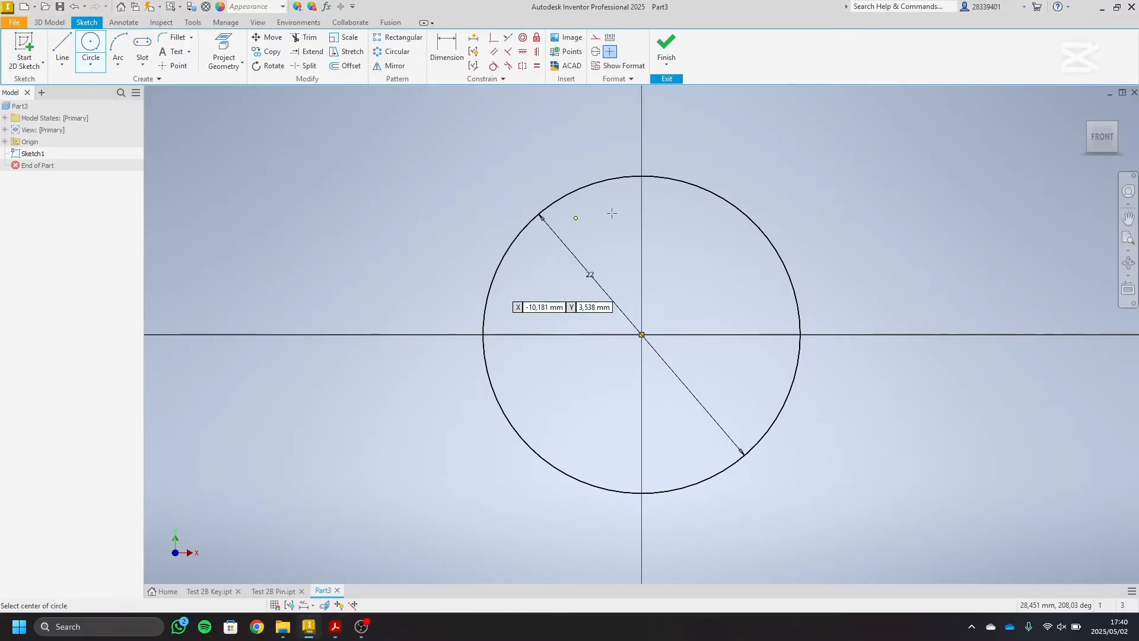
{"action": "right_click", "coordinate": [587, 275]}
{"action": "left_click", "coordinate": [629, 277]}
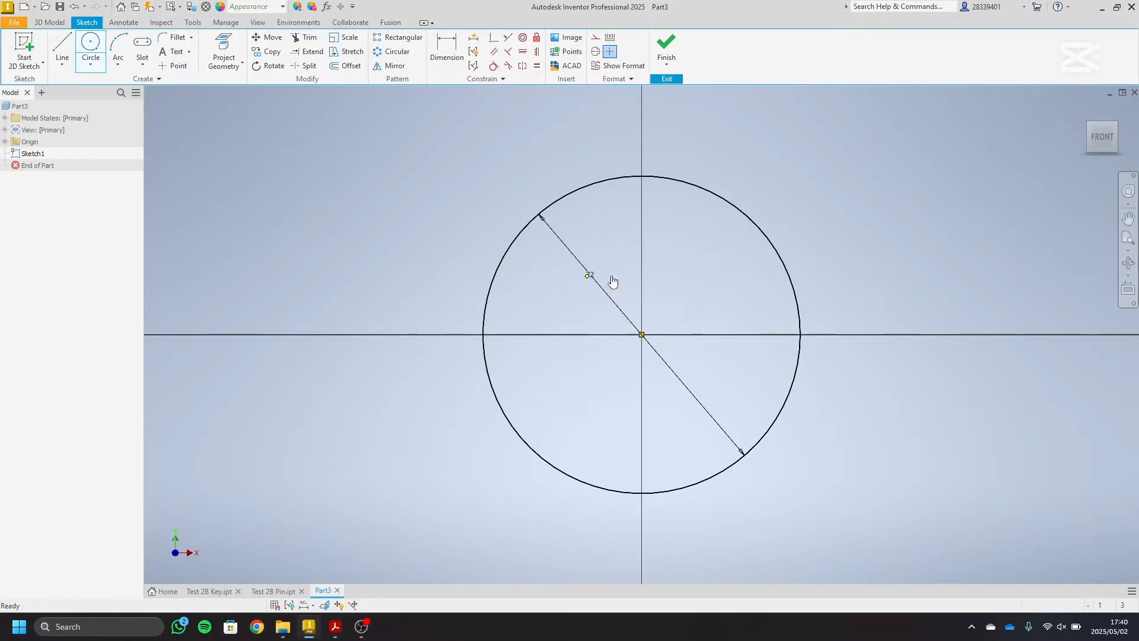
{"action": "double_click", "coordinate": [595, 279]}
{"action": "type", "text": "19"}
{"action": "key", "text": "Return"}
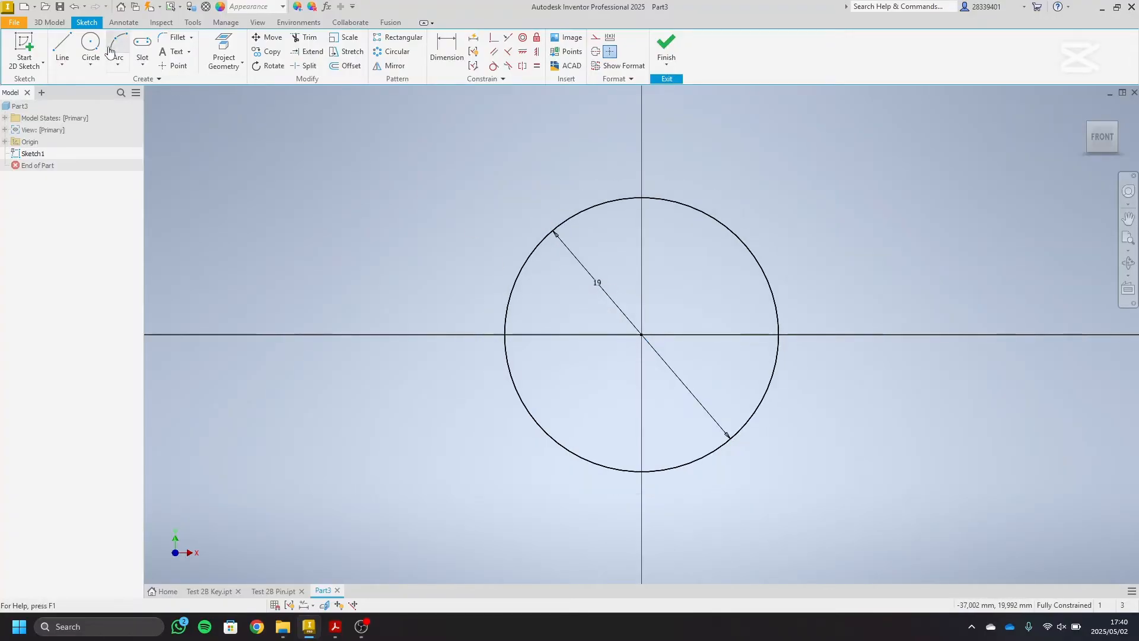
- Extrude the 19 mm circle 10 mm symmetrically about the sketch plane, checking the head height in the PDF drawing
{"action": "left_click", "coordinate": [51, 24]}
{"action": "left_click", "coordinate": [63, 55]}
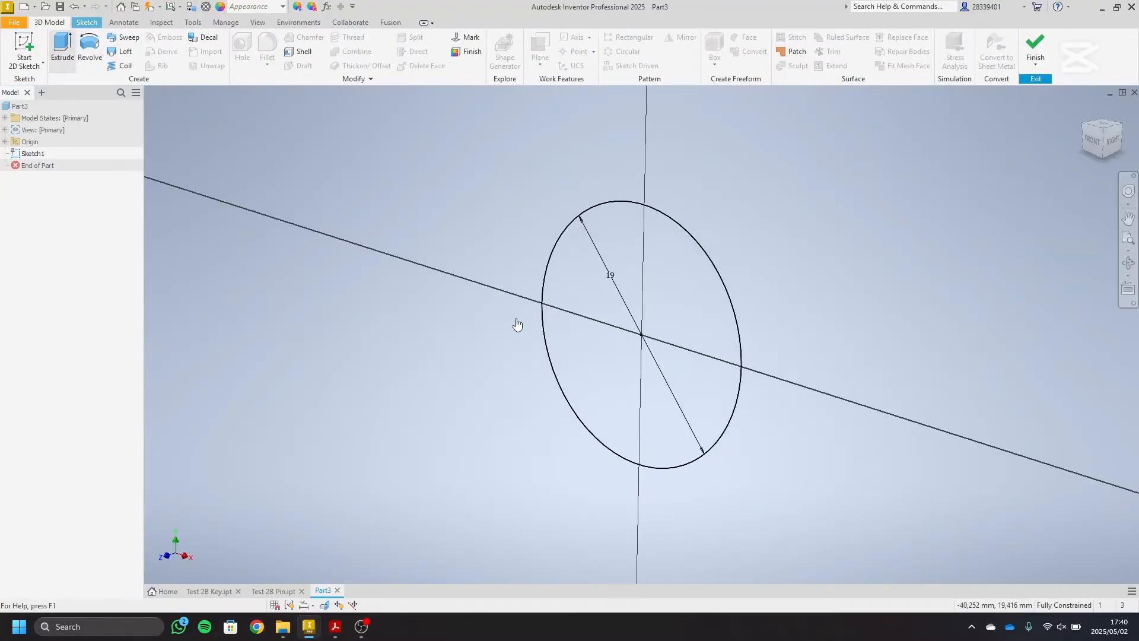
{"action": "left_click", "coordinate": [335, 626]}
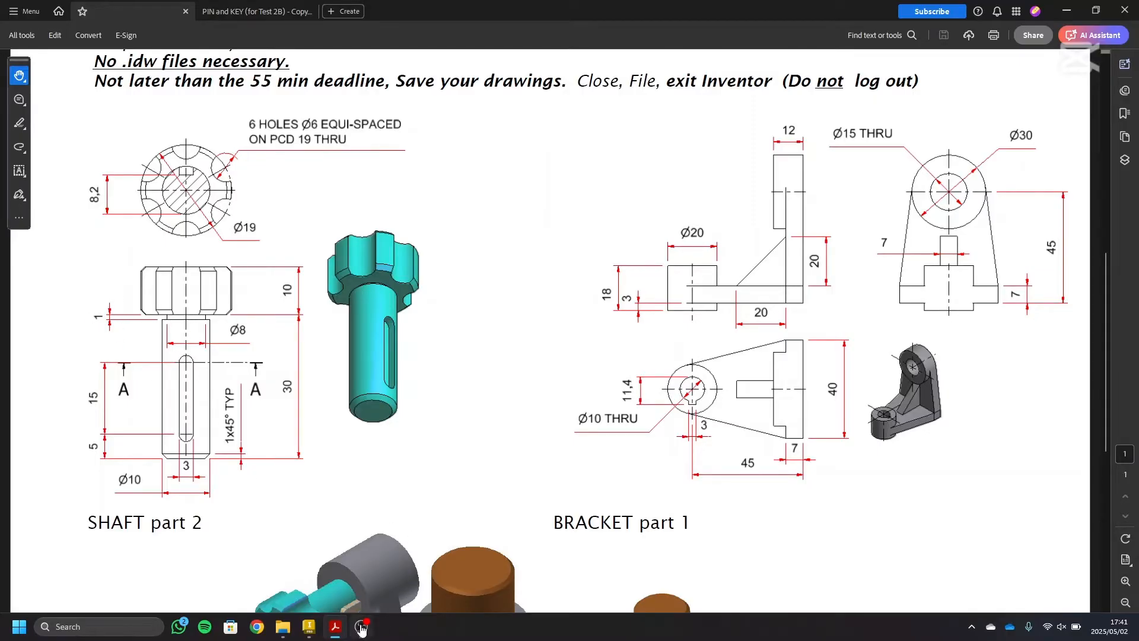
{"action": "left_click", "coordinate": [308, 627]}
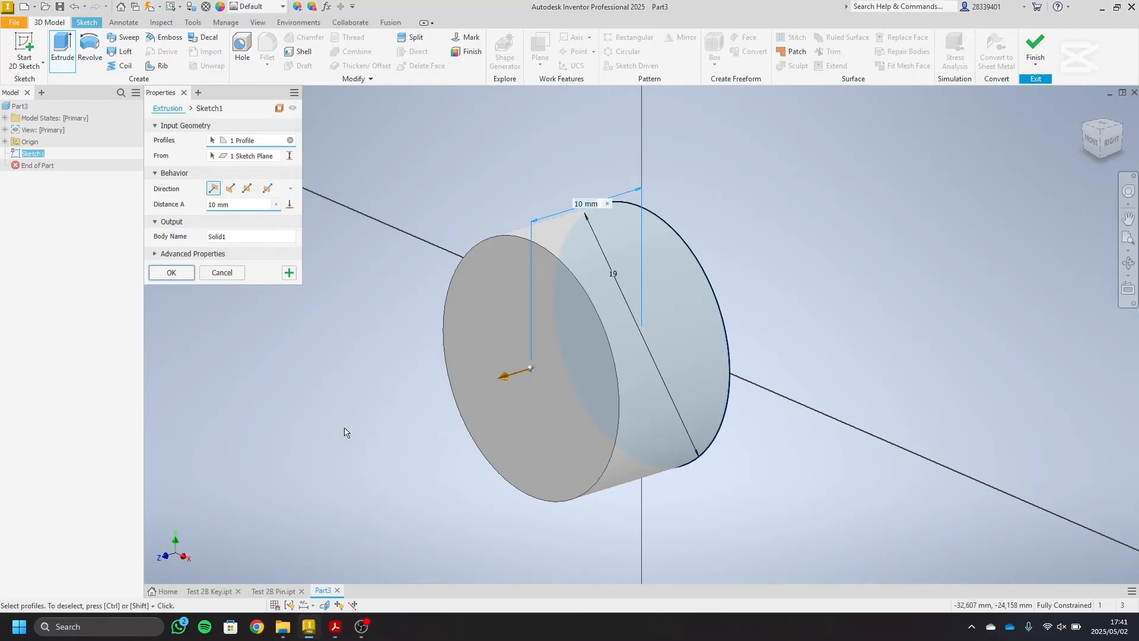
{"action": "left_click", "coordinate": [247, 188]}
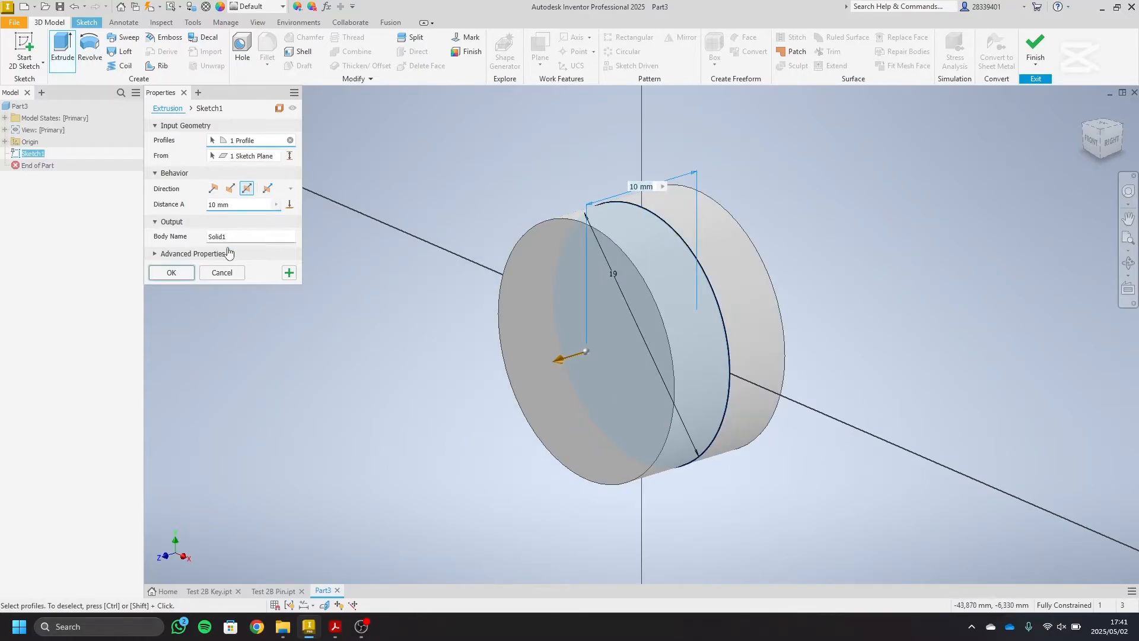
{"action": "left_click", "coordinate": [171, 272]}
- Sketch an 8 mm diameter circle centred on the front face of the head
{"action": "left_click", "coordinate": [24, 50]}
{"action": "left_click", "coordinate": [507, 313]}
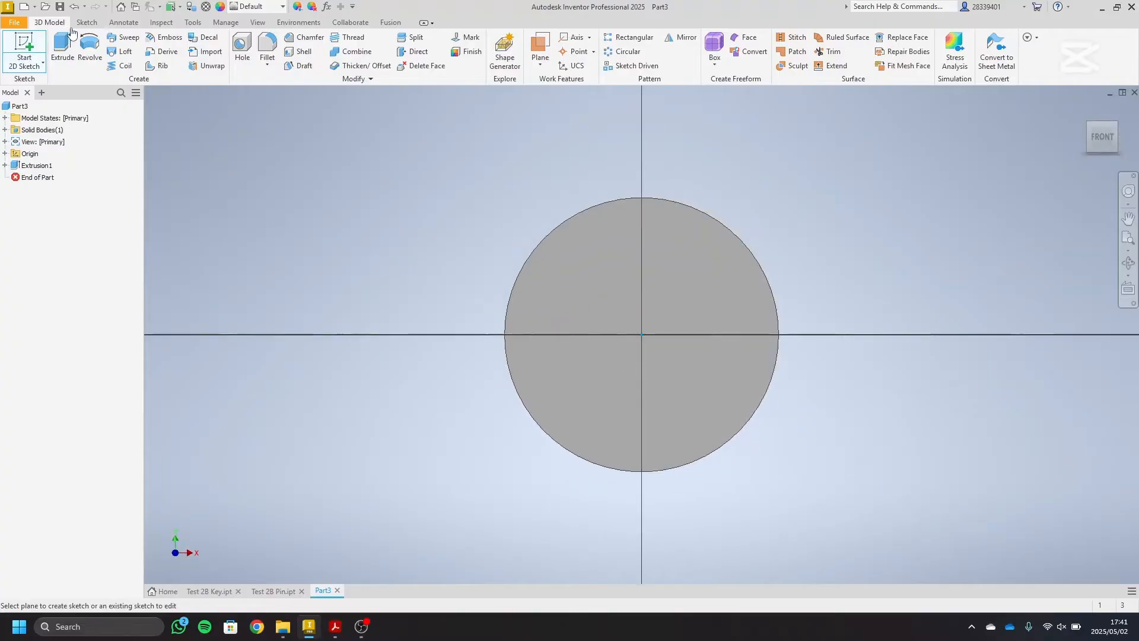
{"action": "key", "text": "c"}
{"action": "left_click", "coordinate": [639, 332]}
{"action": "type", "text": "8"}
{"action": "key", "text": "Return"}
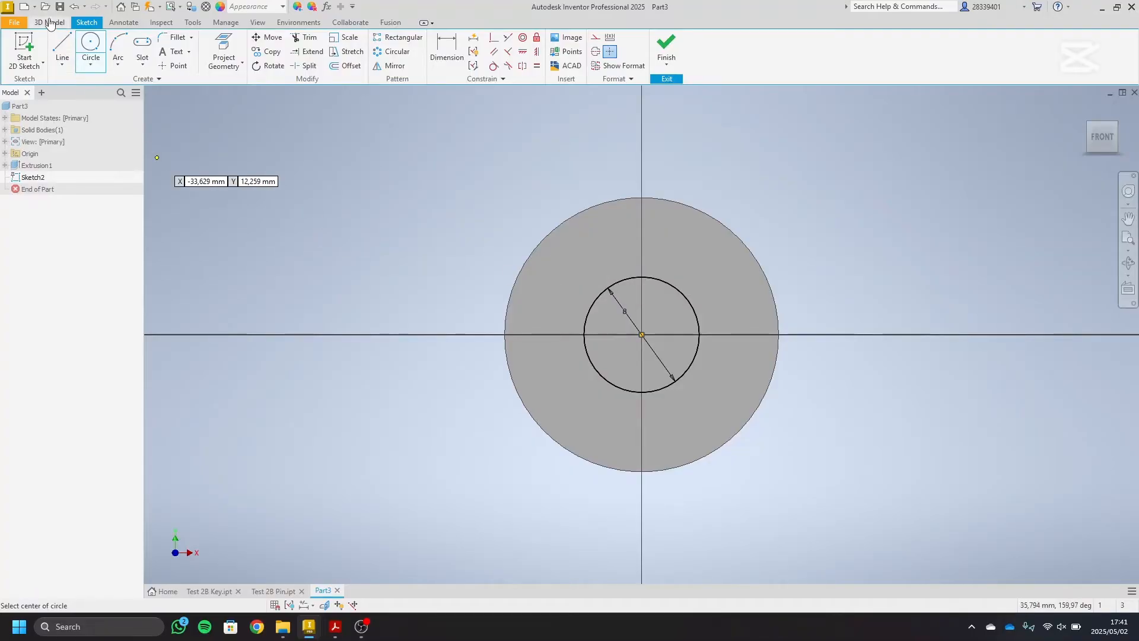
- Extrude the 8 mm circle 1 mm outward from the head to form the neck
{"action": "left_click", "coordinate": [50, 22]}
{"action": "left_click", "coordinate": [62, 48]}
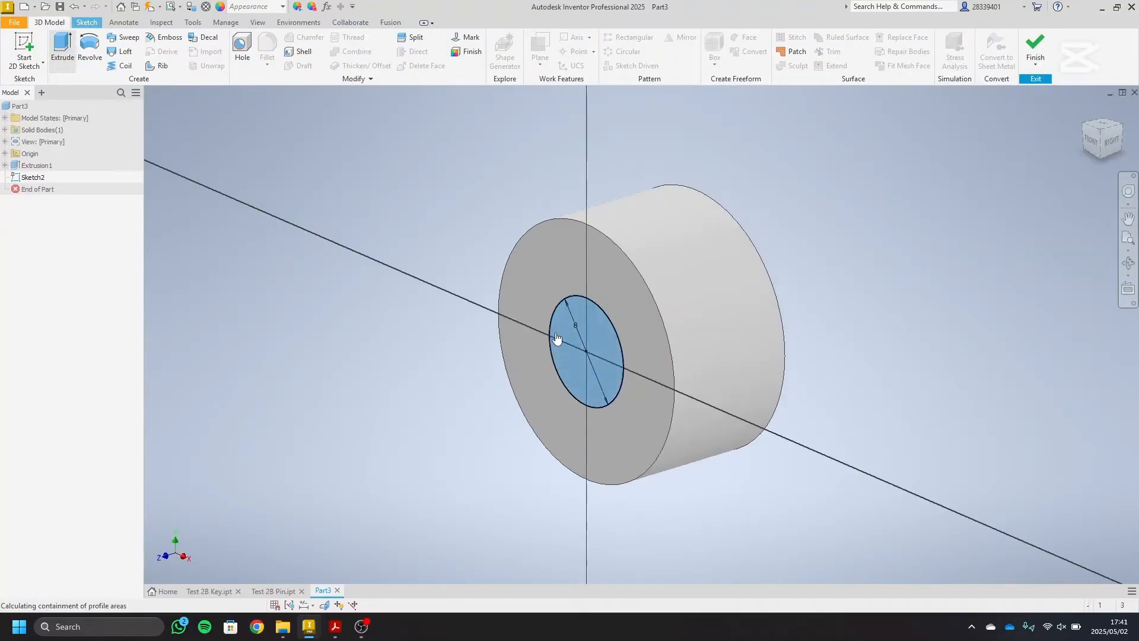
{"action": "type", "text": "1"}
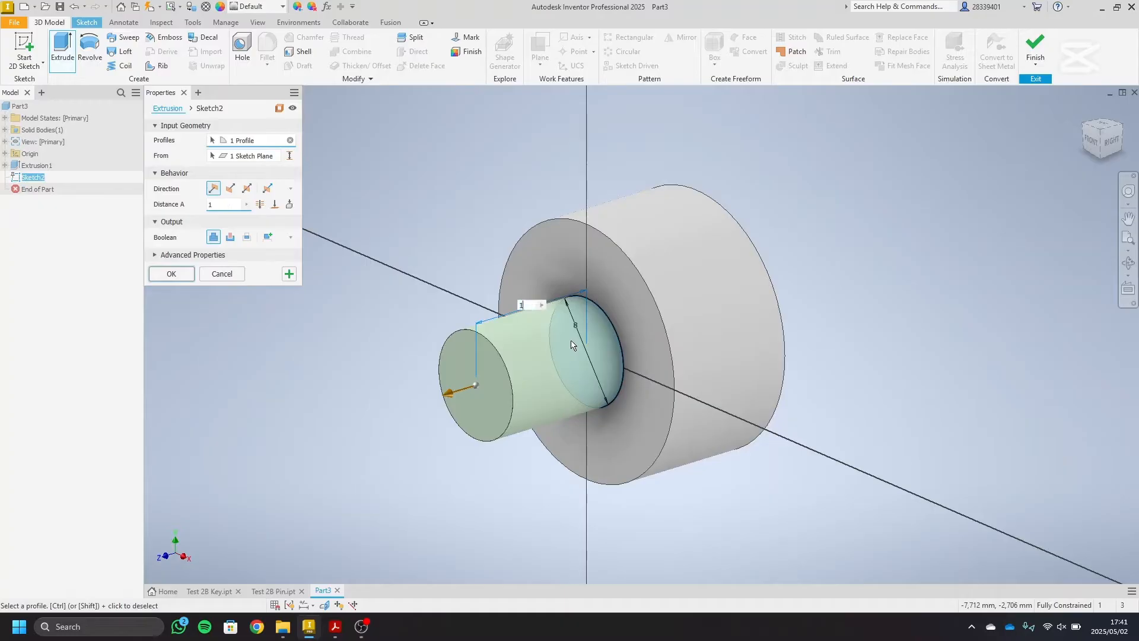
{"action": "key", "text": "Return"}
- Start a sketch on the neck's end face and draw a concentric circle larger than the neck
{"action": "left_click", "coordinate": [24, 50]}
{"action": "left_click", "coordinate": [607, 339]}
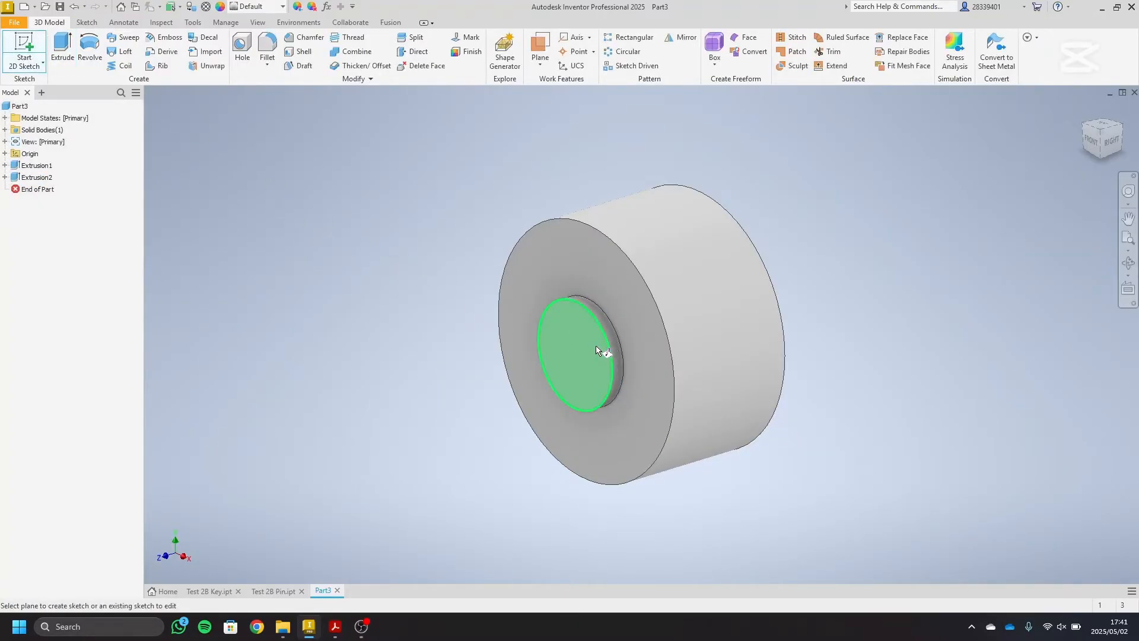
{"action": "left_click", "coordinate": [90, 46]}
{"action": "left_click", "coordinate": [641, 334]}
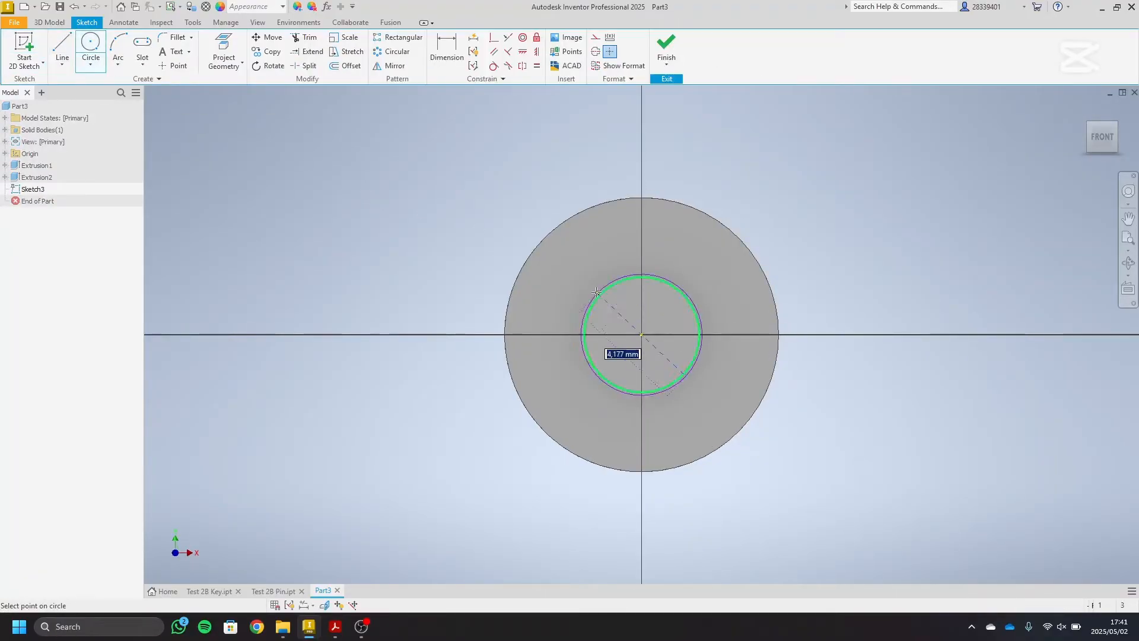
{"action": "left_click", "coordinate": [581, 259]}
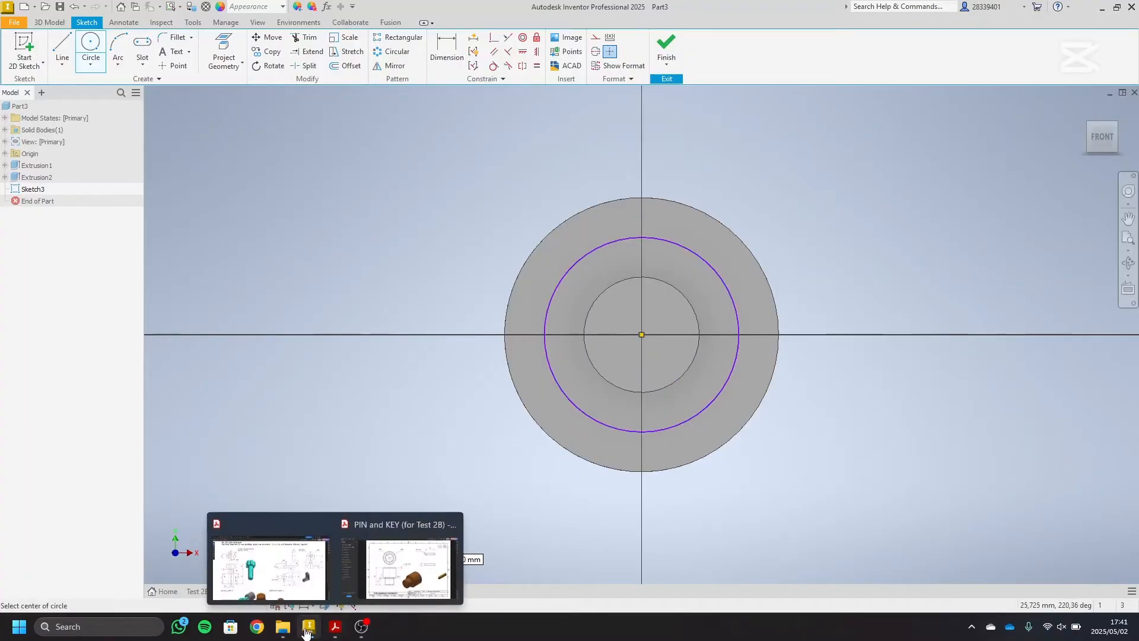
- Check the shaft diameter in the PDF drawing and dimension the new circle's diameter as 10 mm
{"action": "left_click", "coordinate": [335, 627]}
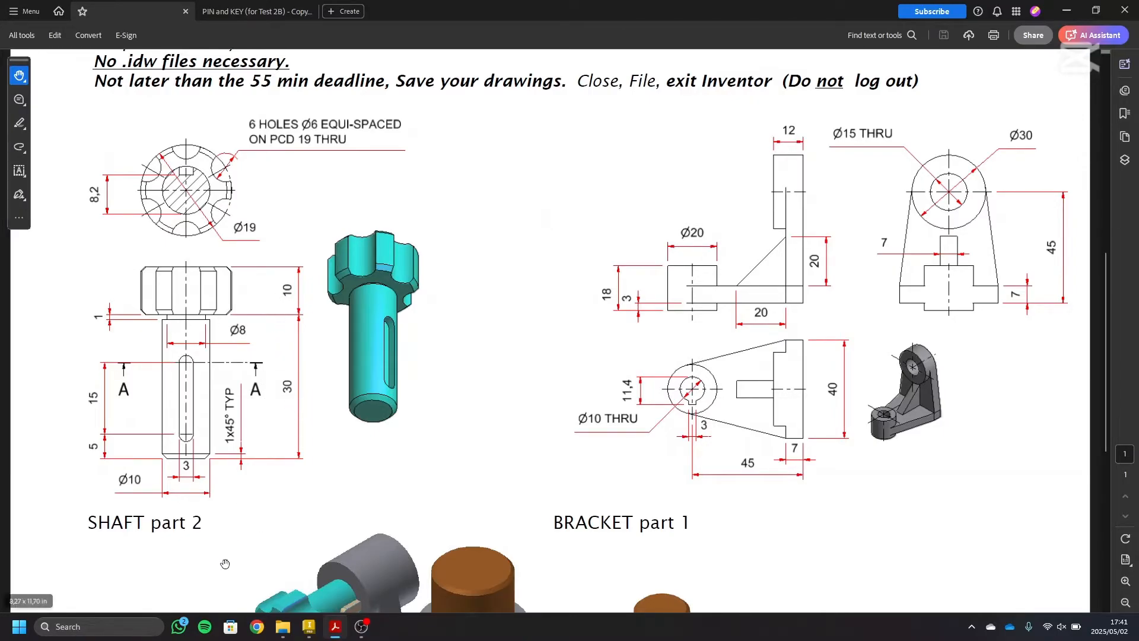
{"action": "left_click", "coordinate": [309, 626]}
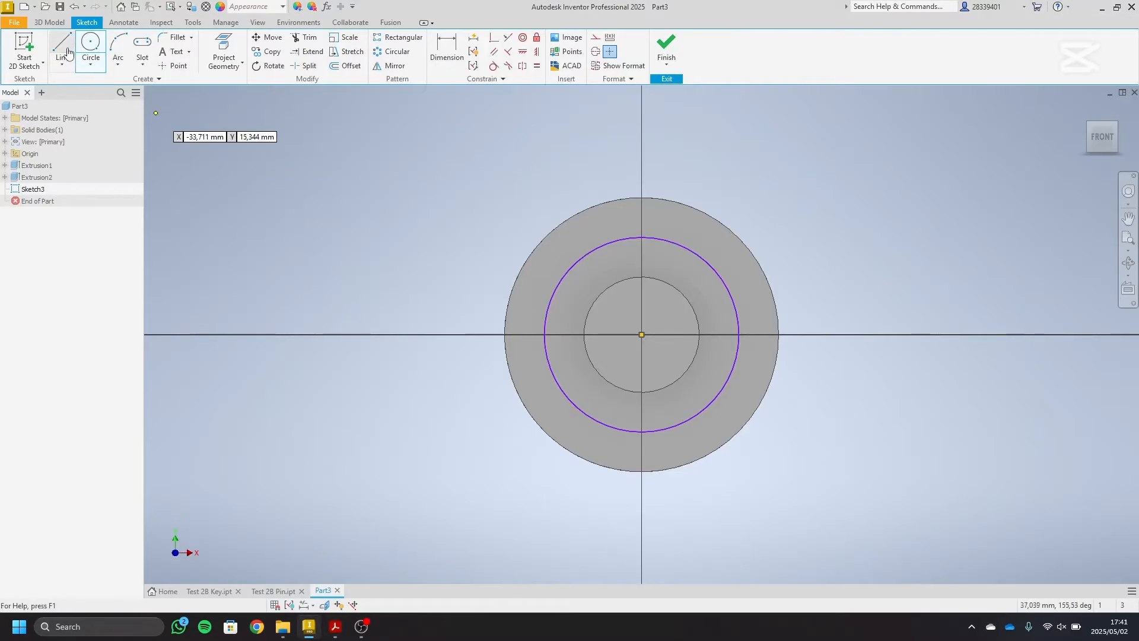
{"action": "left_click", "coordinate": [50, 23]}
{"action": "left_click", "coordinate": [86, 23]}
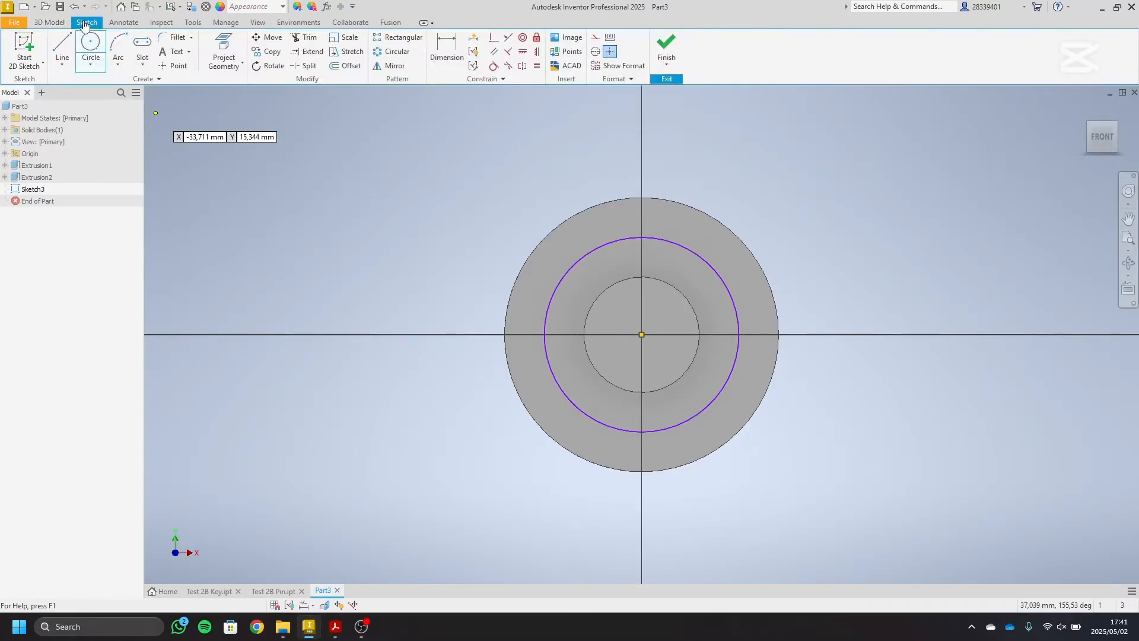
{"action": "left_click", "coordinate": [447, 48]}
{"action": "left_click", "coordinate": [610, 249]}
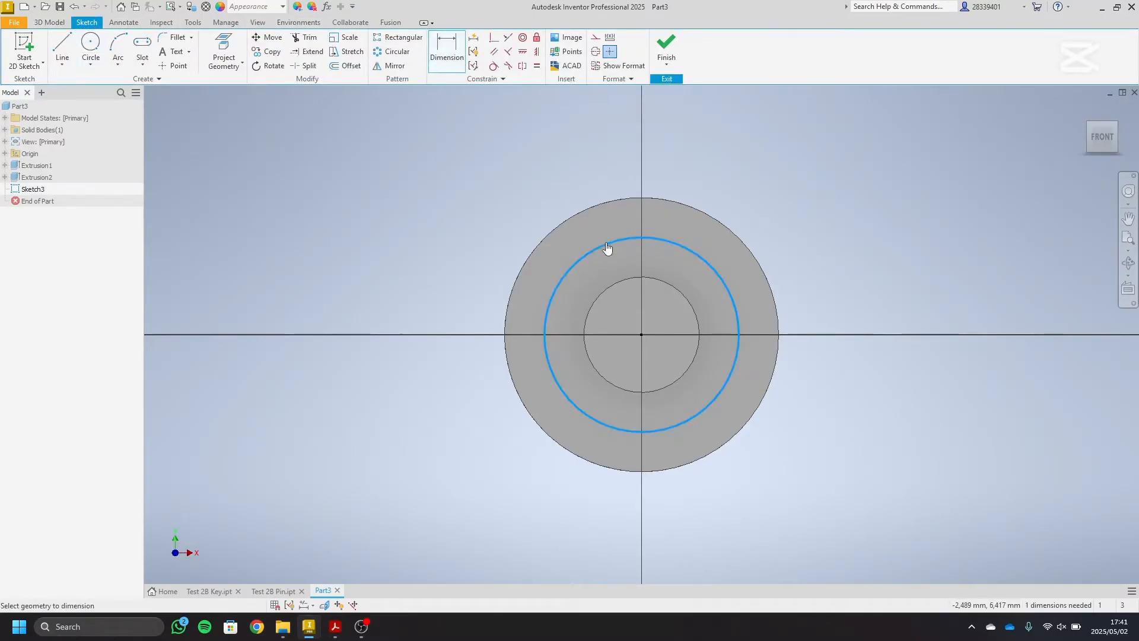
{"action": "left_click", "coordinate": [474, 181]}
{"action": "type", "text": "10"}
{"action": "key", "text": "Return"}
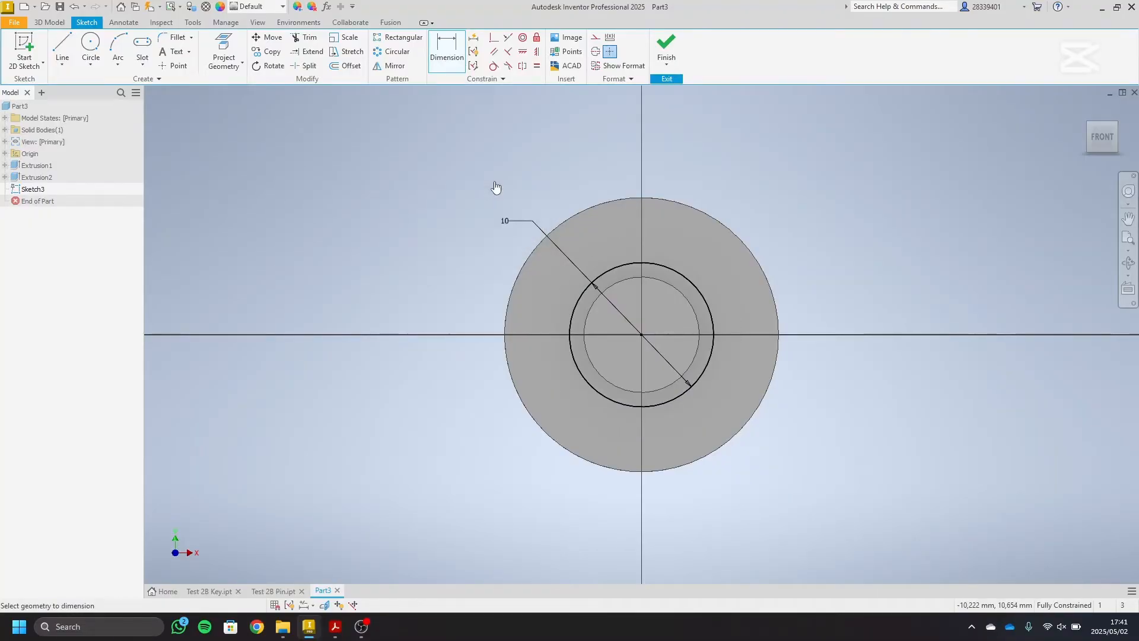
- Extrude the 10 mm circle 29 mm outward from the neck to form the shaft
{"action": "left_click", "coordinate": [49, 22]}
{"action": "left_click", "coordinate": [62, 47]}
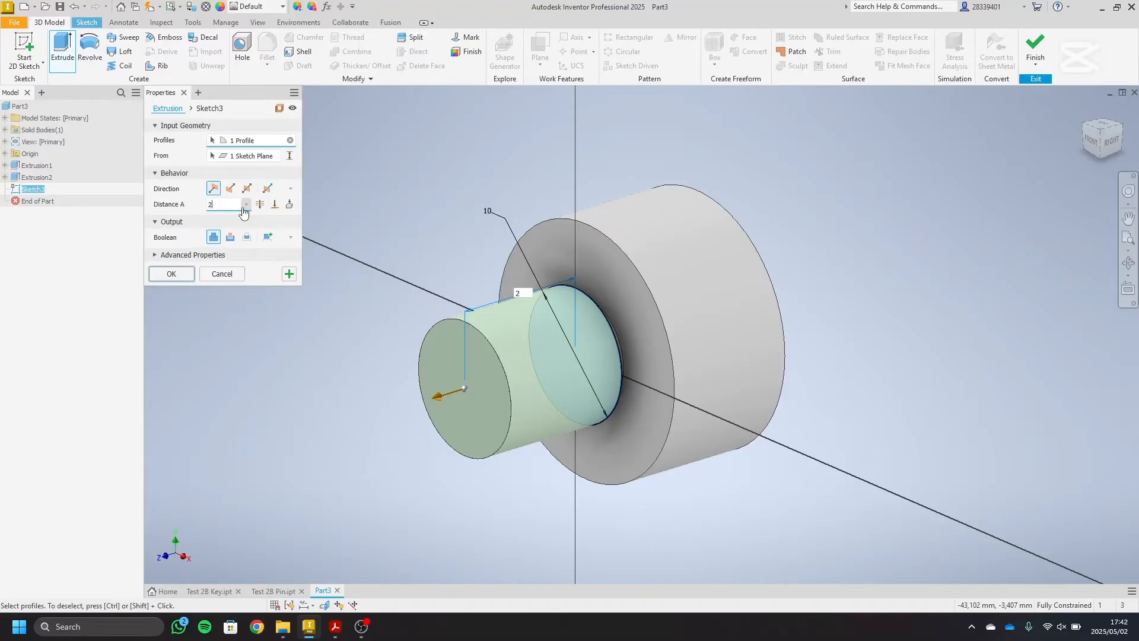
{"action": "type", "text": "9"}
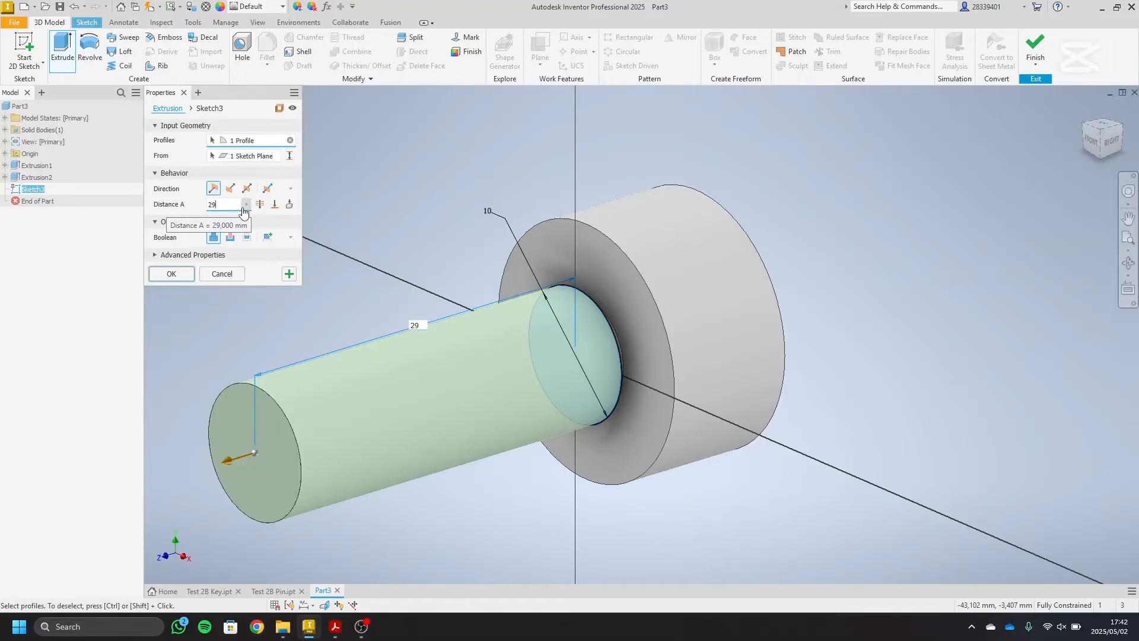
{"action": "key", "text": "Return"}
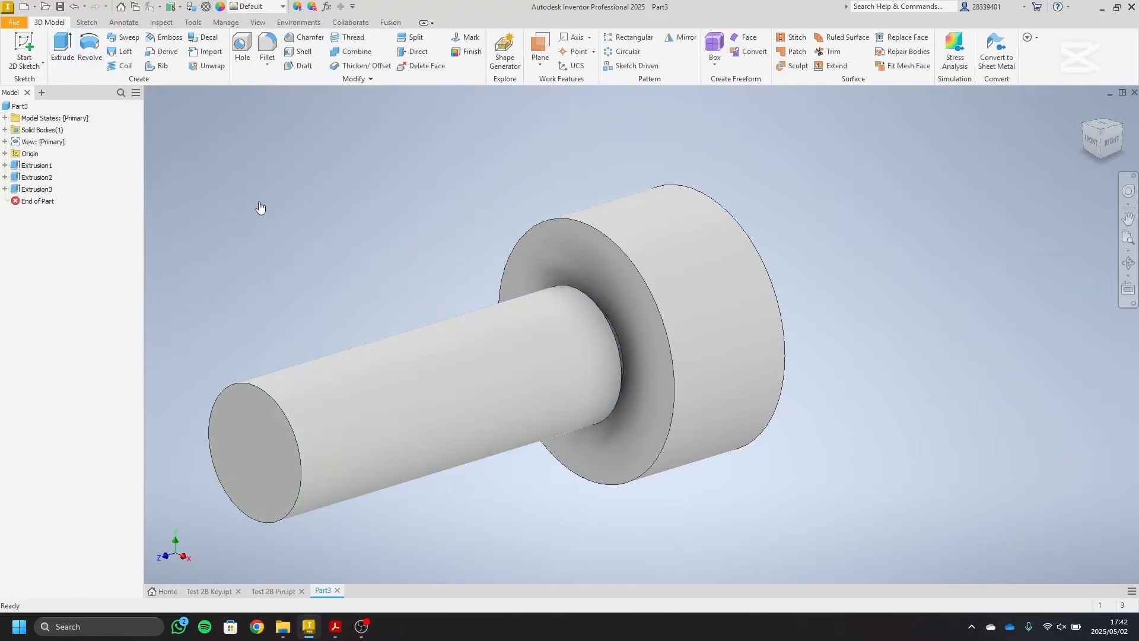
- Chamfer the shaft's free end edge and both outer edges of the head by 1 mm, checking the edges against the PDF drawing
{"action": "scroll", "coordinate": [295, 146], "scroll_direction": "up", "scroll_amount": 4}
{"action": "scroll", "coordinate": [301, 174], "scroll_direction": "down", "scroll_amount": 2}
{"action": "left_click", "coordinate": [305, 36]}
{"action": "left_click", "coordinate": [301, 150]}
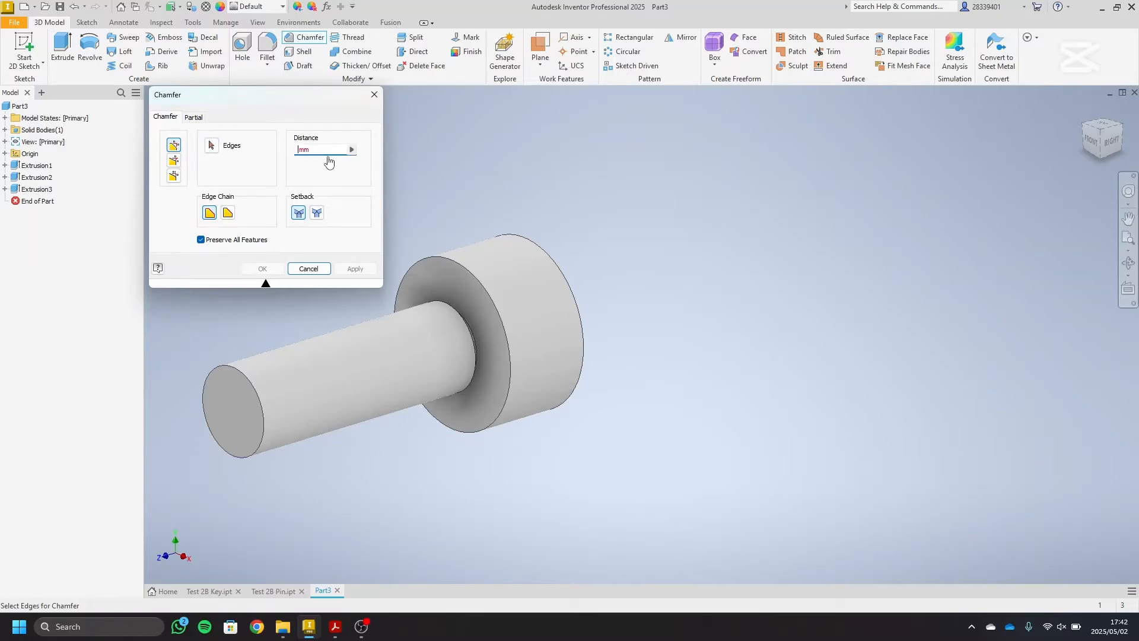
{"action": "type", "text": "1"}
{"action": "left_click", "coordinate": [223, 372]}
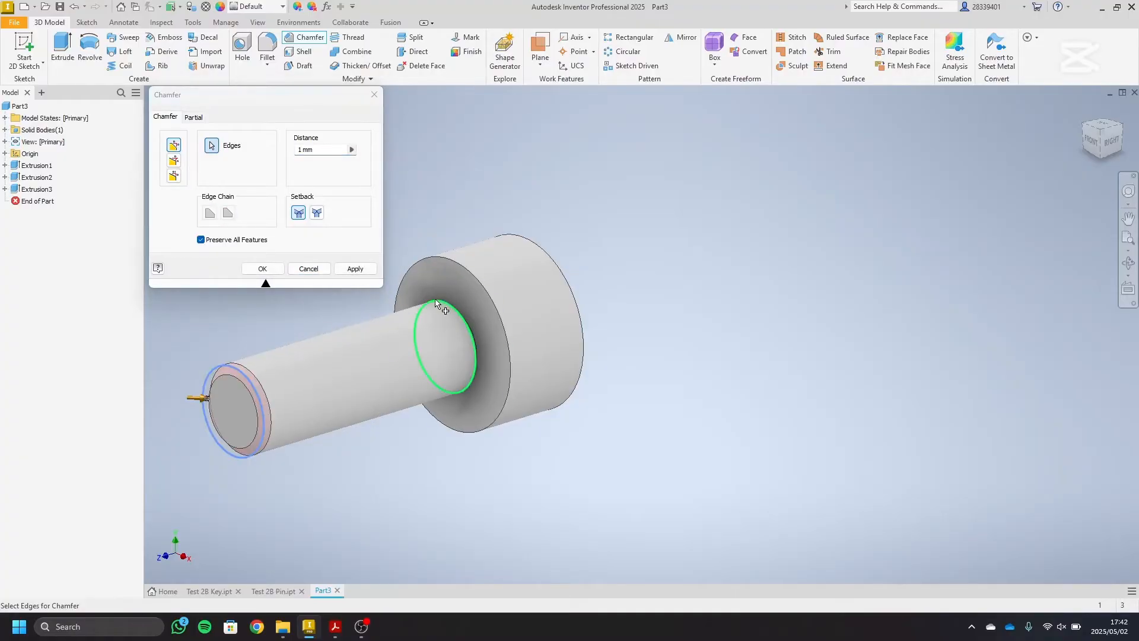
{"action": "left_click", "coordinate": [465, 274]}
{"action": "left_click", "coordinate": [542, 252]}
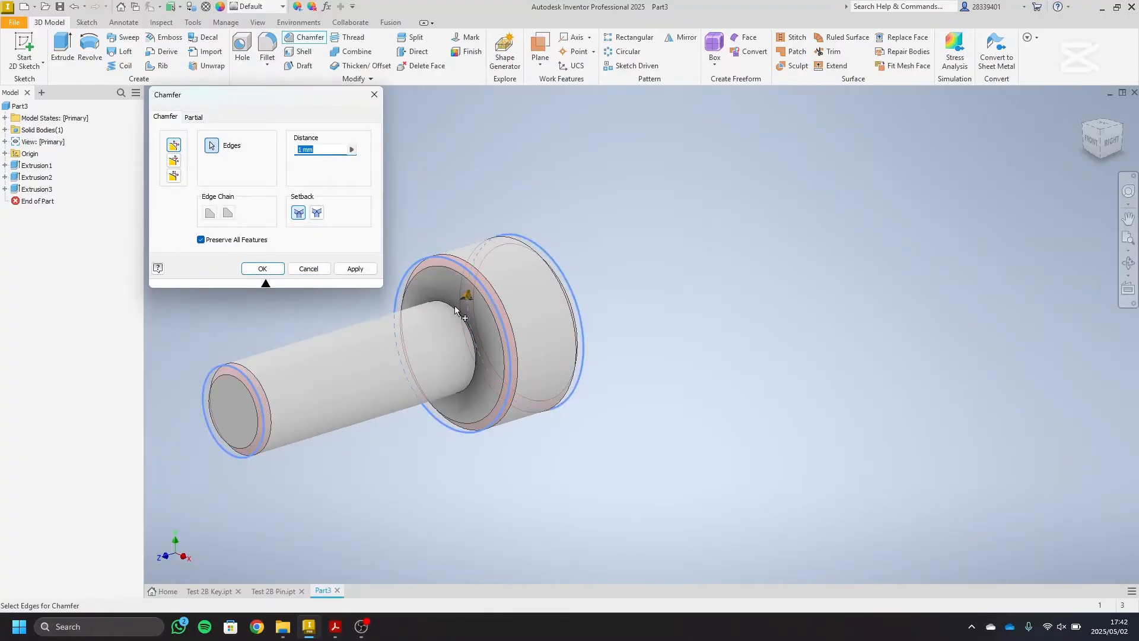
{"action": "mouse_move", "coordinate": [336, 624]}
{"action": "left_click", "coordinate": [401, 566]}
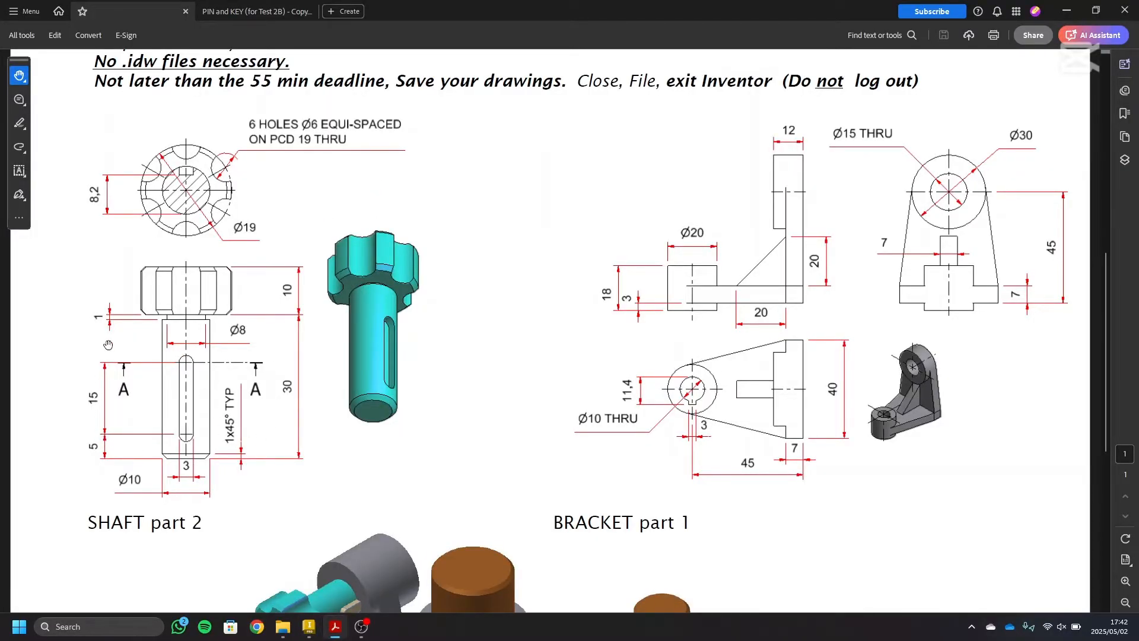
{"action": "left_click", "coordinate": [312, 633]}
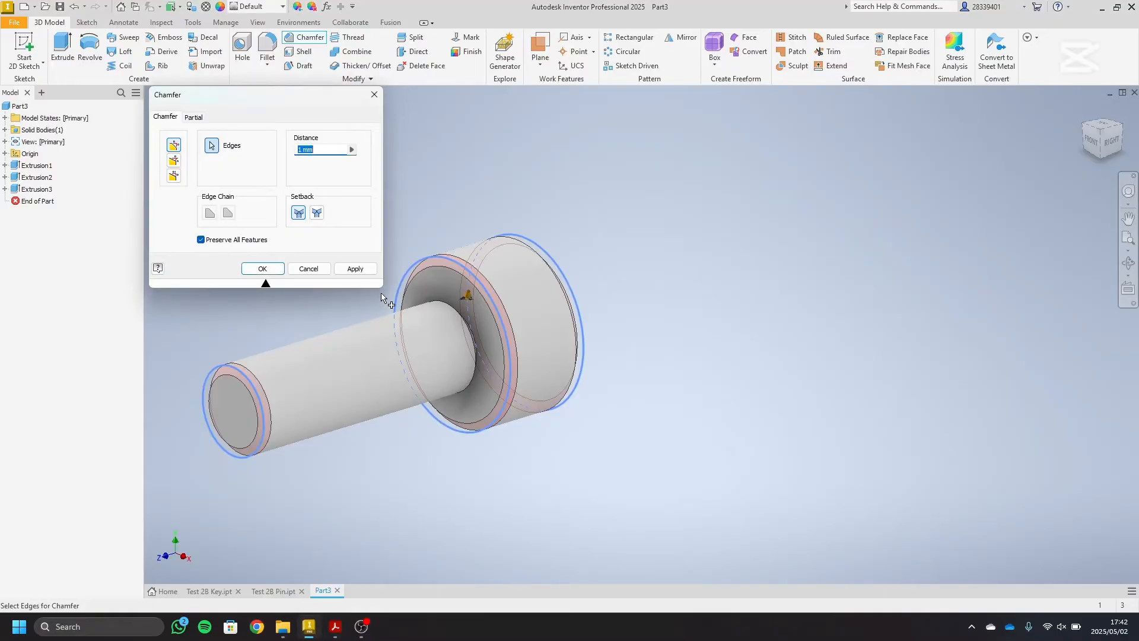
{"action": "left_click", "coordinate": [355, 268]}
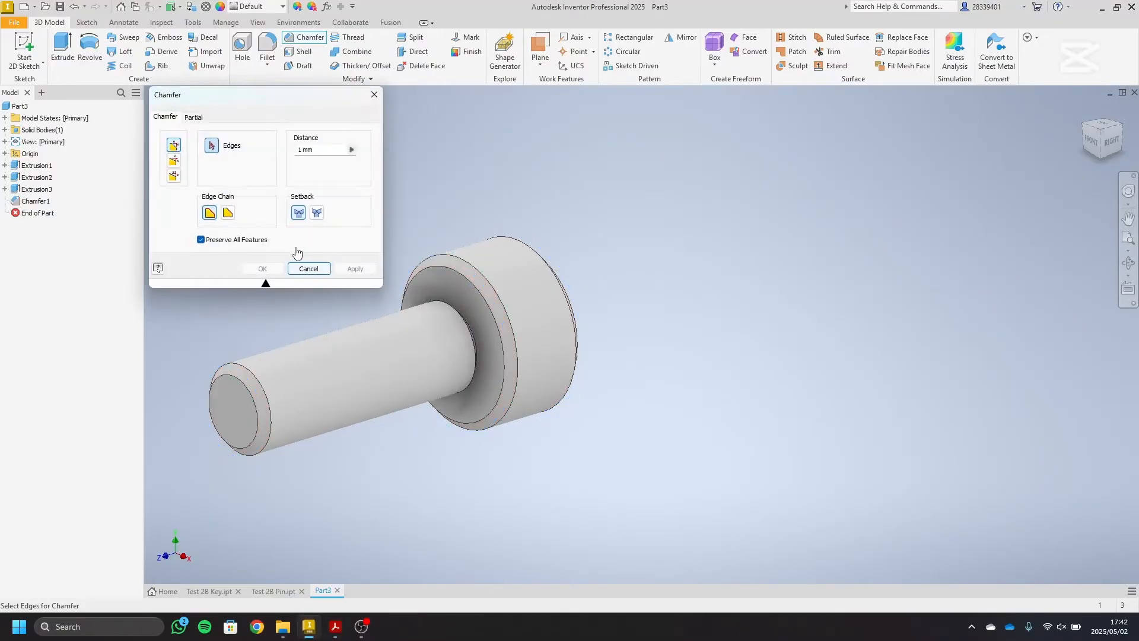
{"action": "left_click", "coordinate": [374, 95]}
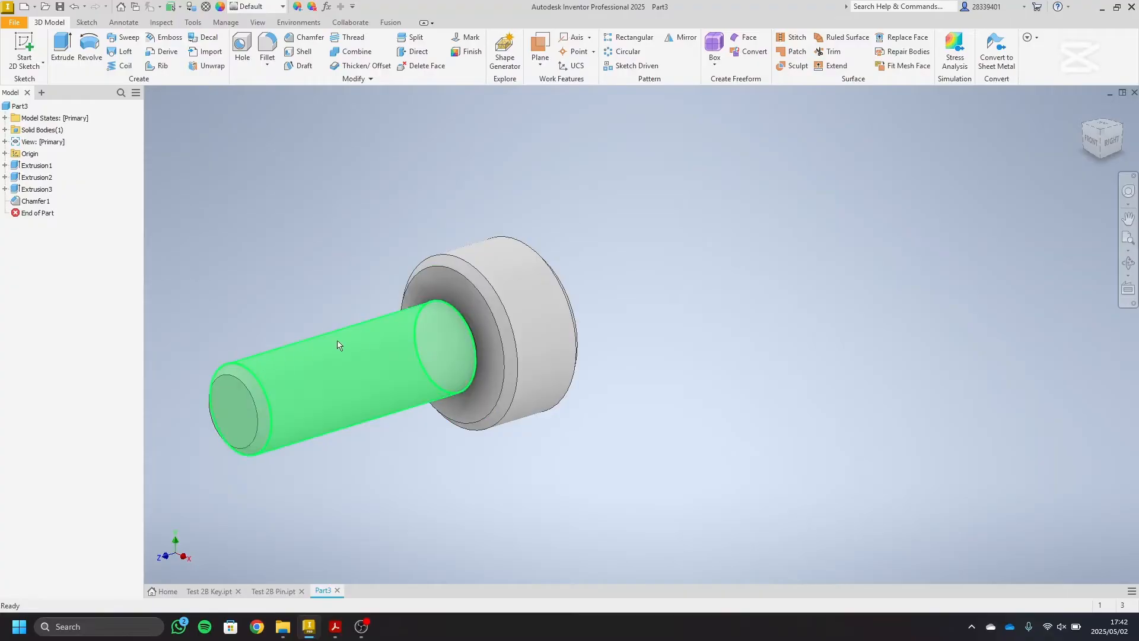
- Make the origin XZ plane visible in the model
{"action": "left_click", "coordinate": [4, 153]}
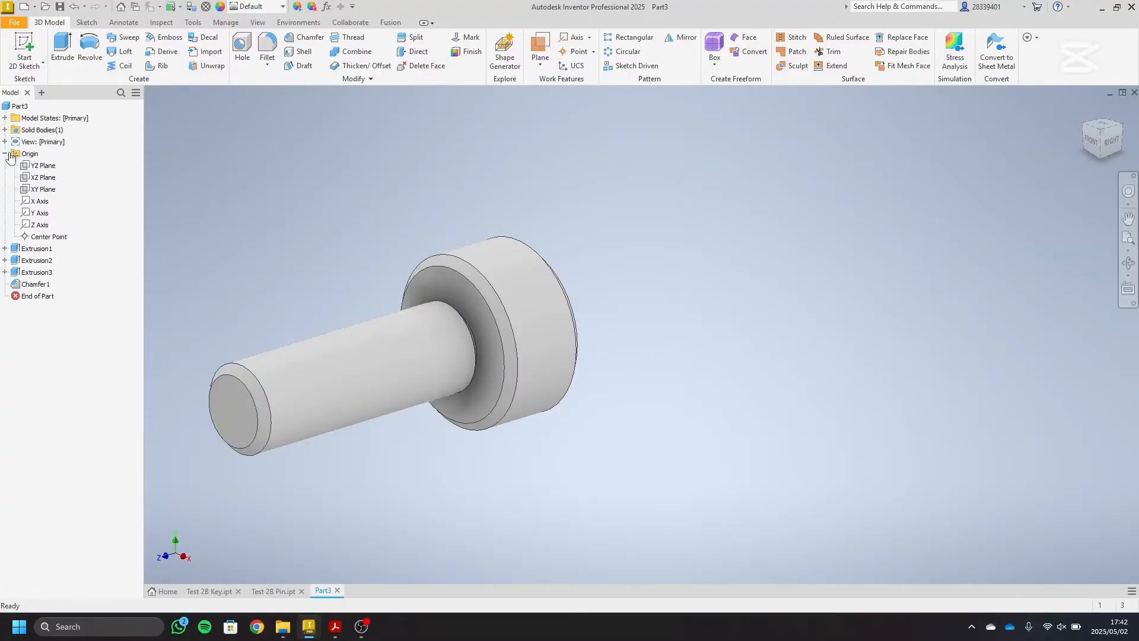
{"action": "left_click", "coordinate": [42, 179]}
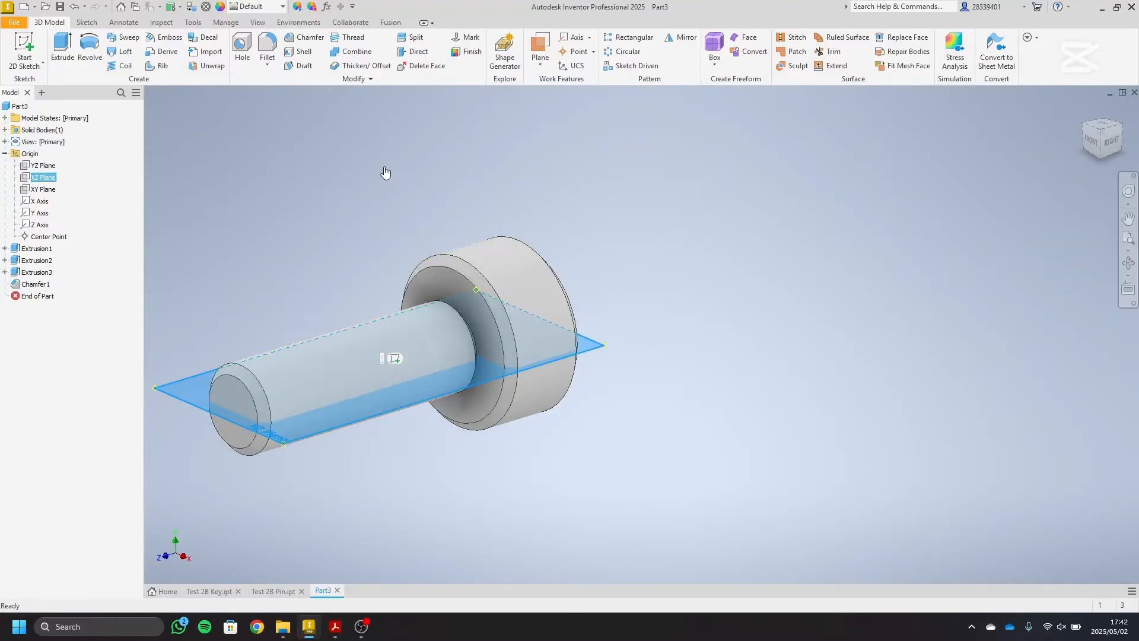
{"action": "right_click", "coordinate": [389, 172]}
{"action": "left_click", "coordinate": [423, 187]}
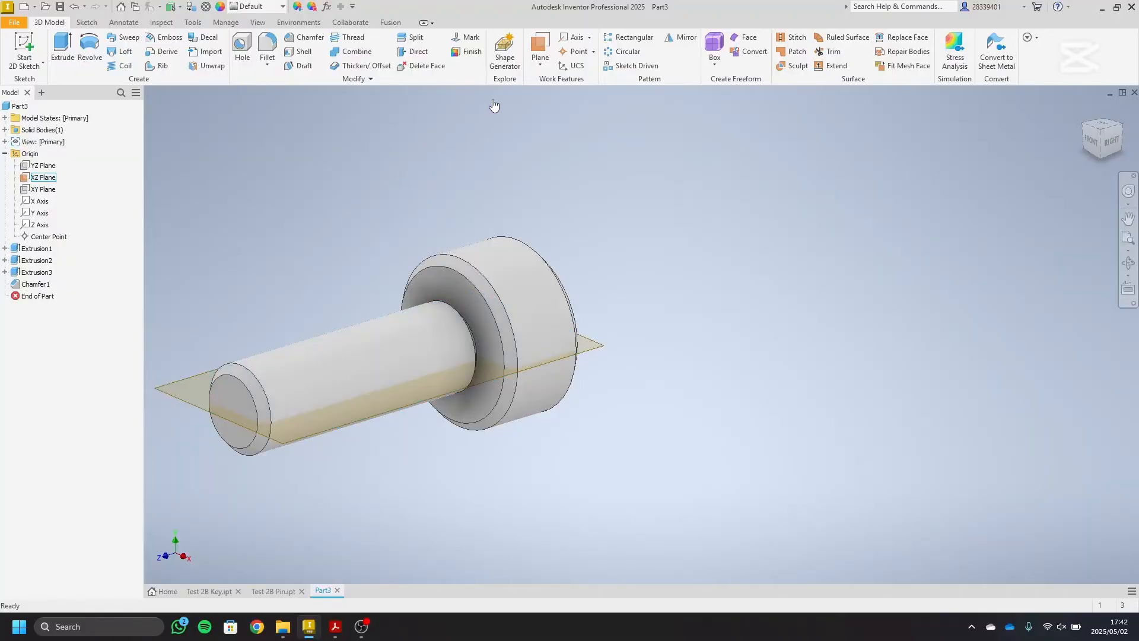
- Create a work plane parallel to the XZ plane and tangent to the upper side of the shaft
{"action": "left_click", "coordinate": [540, 55]}
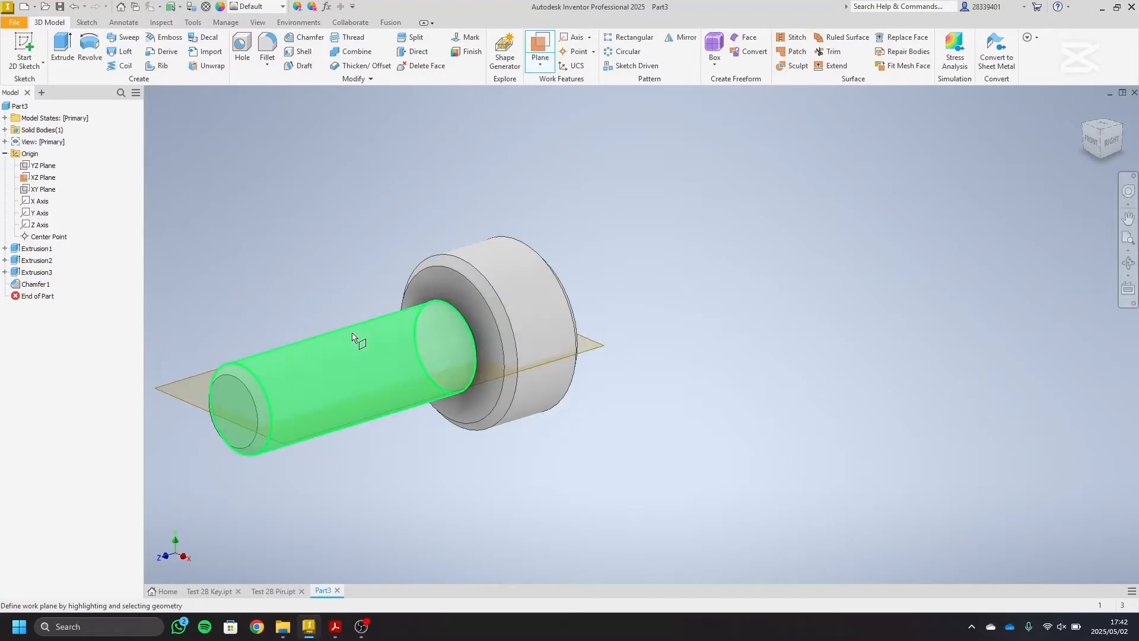
{"action": "key", "text": "Escape"}
{"action": "left_click", "coordinate": [1099, 157]}
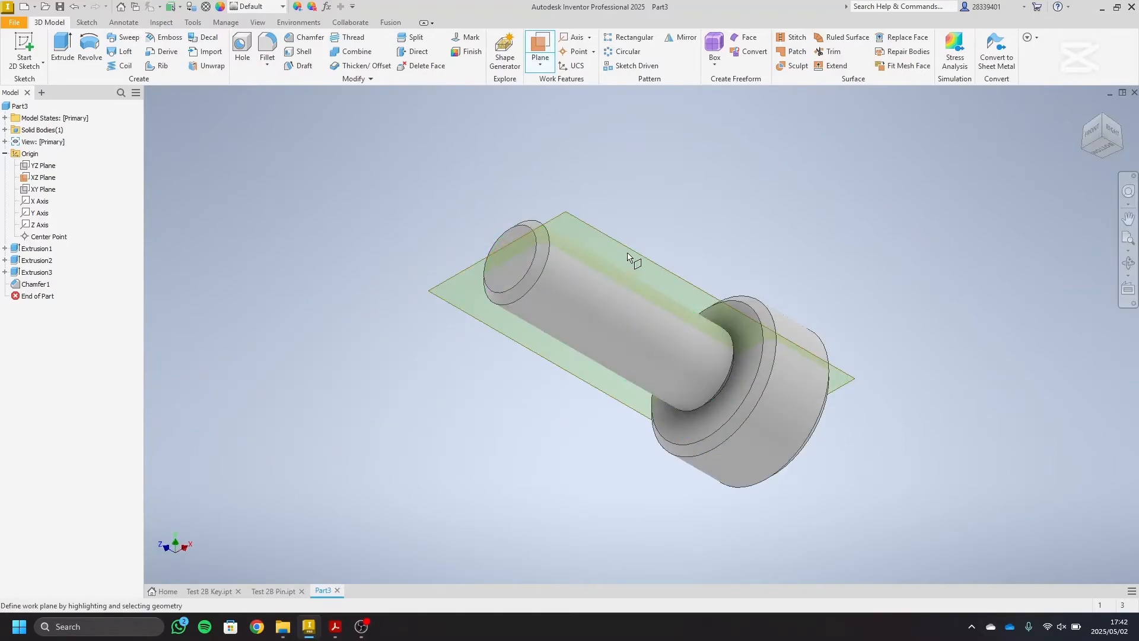
{"action": "left_click", "coordinate": [630, 254]}
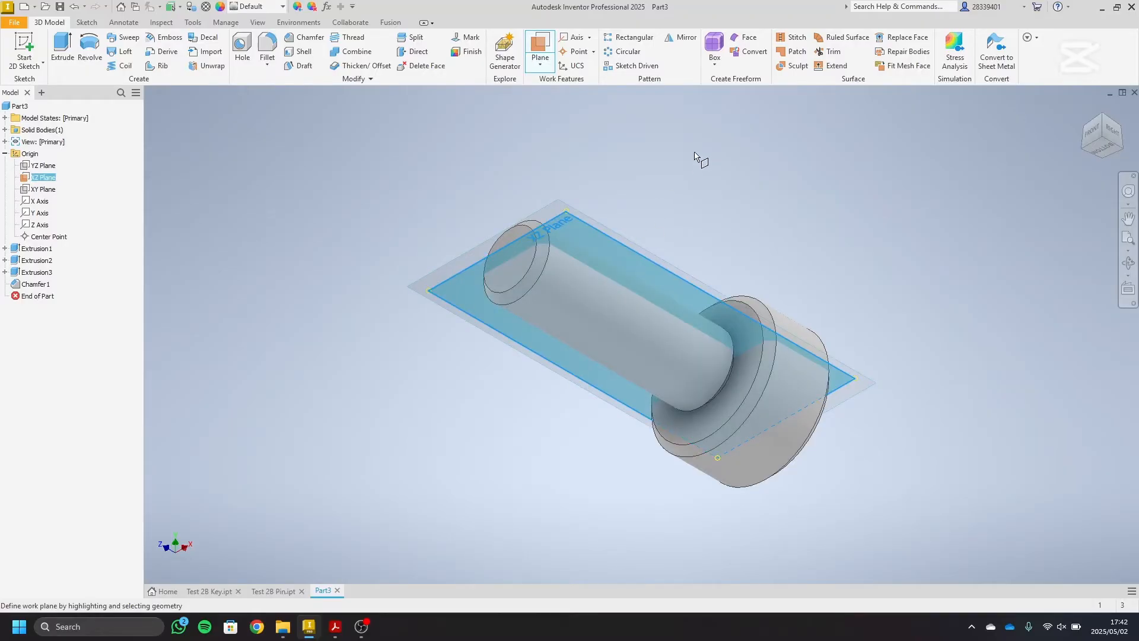
{"action": "right_click", "coordinate": [635, 199]}
{"action": "key", "text": "Escape"}
{"action": "left_click", "coordinate": [1083, 109]}
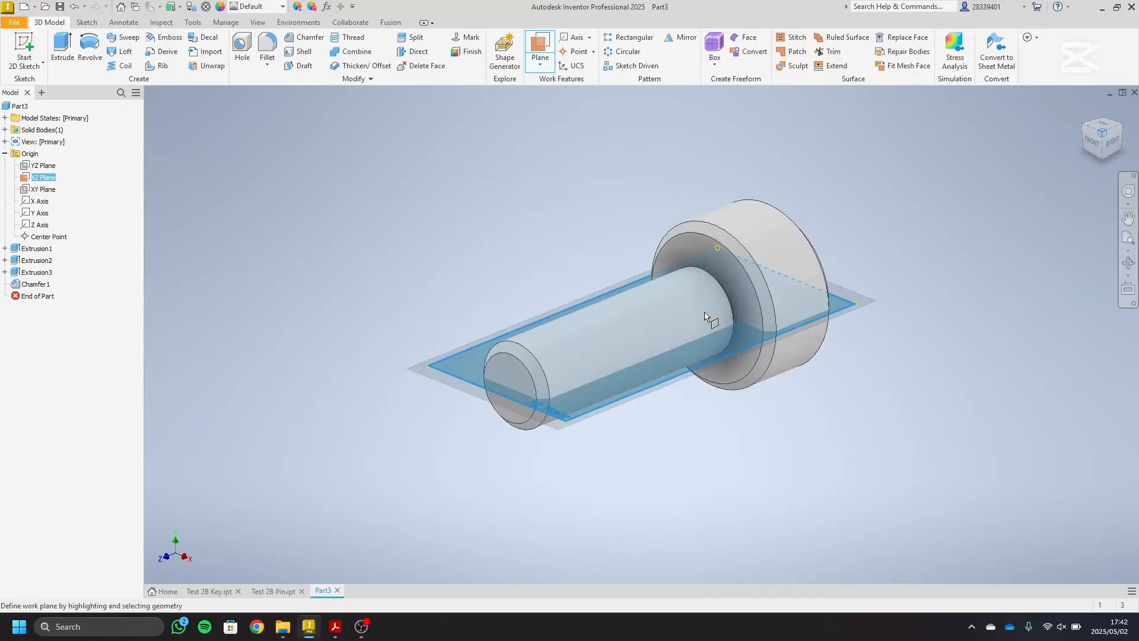
{"action": "left_click", "coordinate": [617, 403]}
{"action": "right_click", "coordinate": [515, 213]}
{"action": "key", "text": "Escape"}
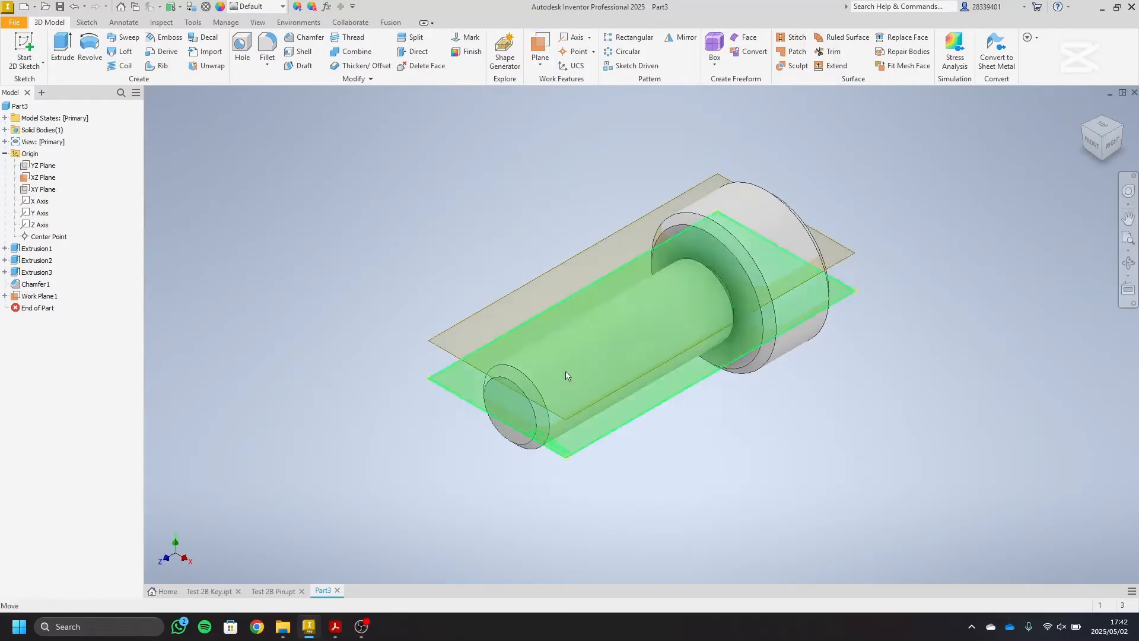
- Hide the origin XZ plane and inspect the tangent work plane's position from the side
{"action": "right_click", "coordinate": [590, 444]}
{"action": "key", "text": "Escape"}
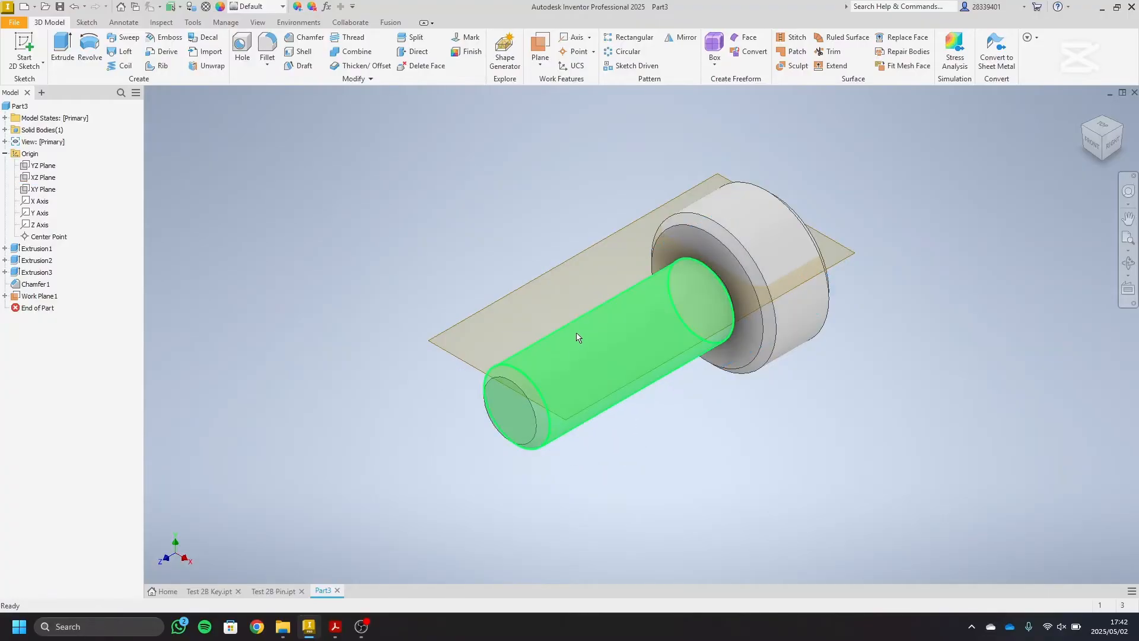
{"action": "left_click", "coordinate": [1114, 149]}
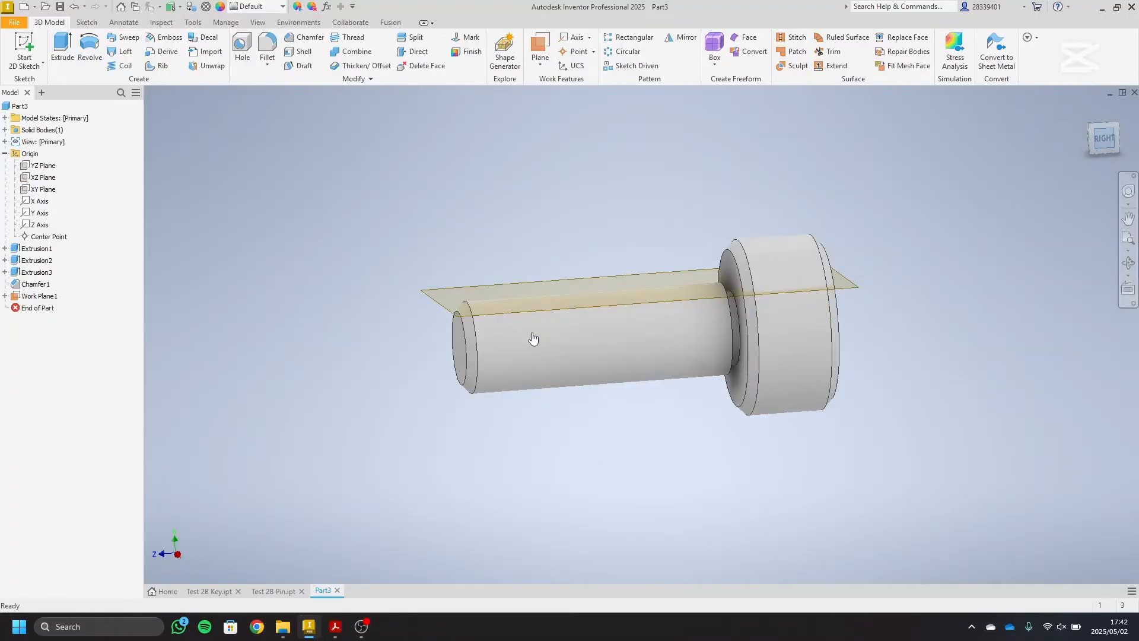
{"action": "left_click", "coordinate": [1088, 122]}
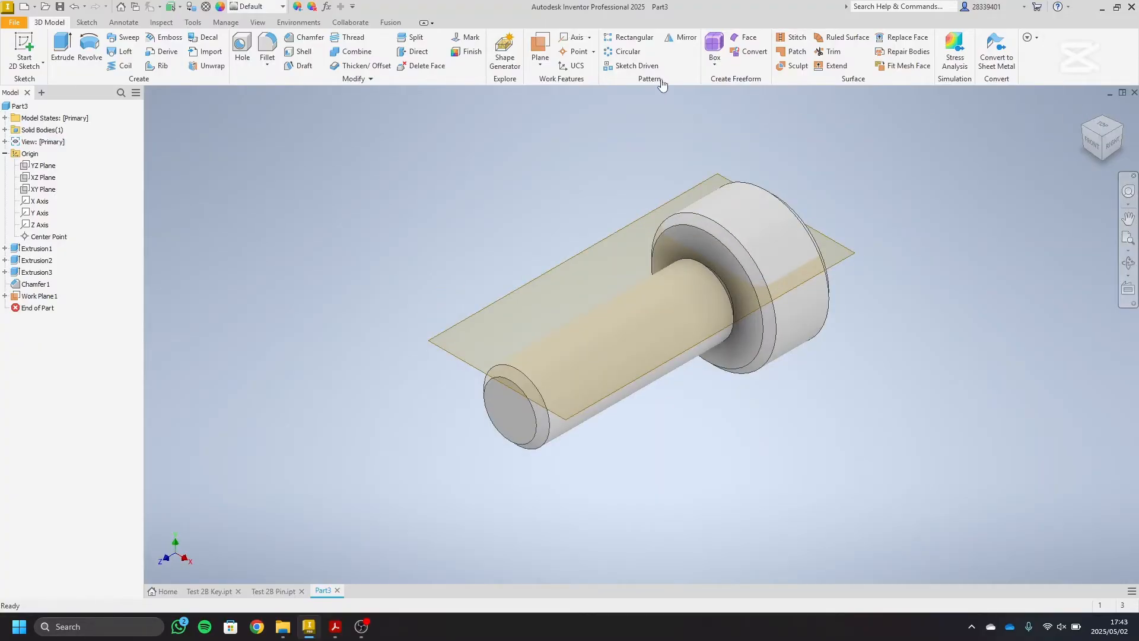
- Start a sketch on the tangent work plane and check the keyway dimensions in the PDF drawing
{"action": "left_click", "coordinate": [25, 49]}
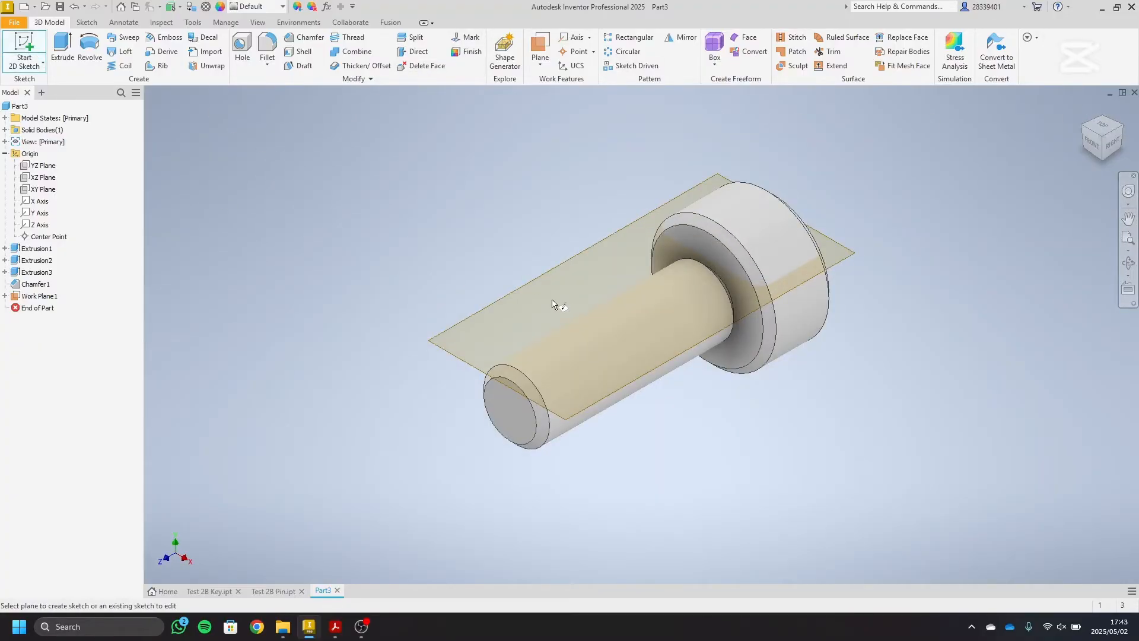
{"action": "left_click", "coordinate": [447, 356]}
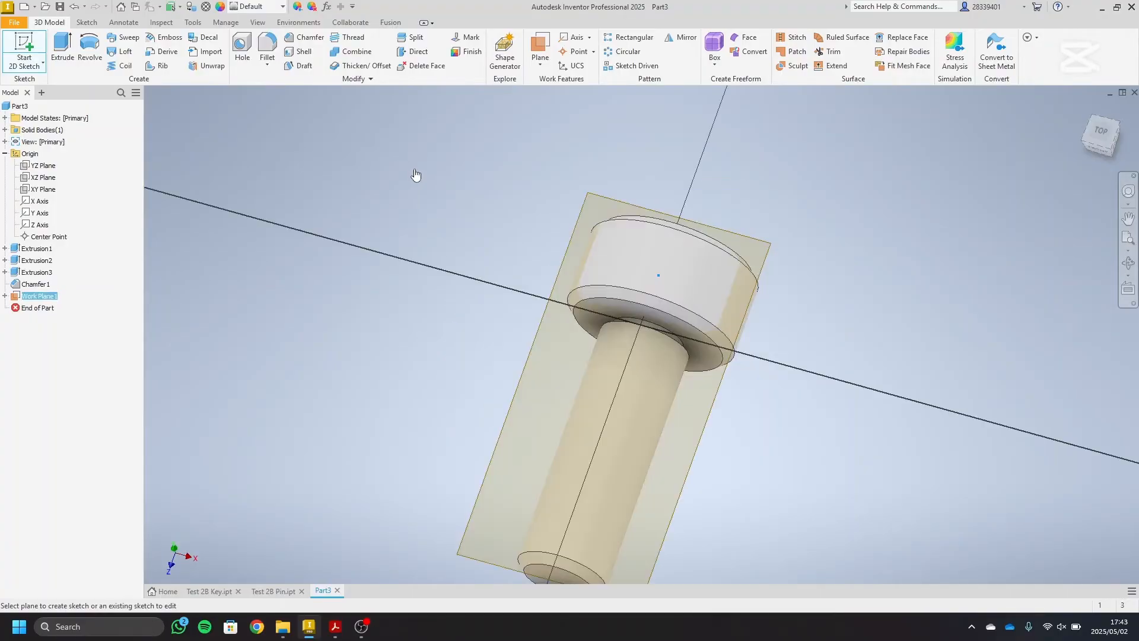
{"action": "middle_click_drag", "start_coordinate": [713, 211], "coordinate": [617, 99]}
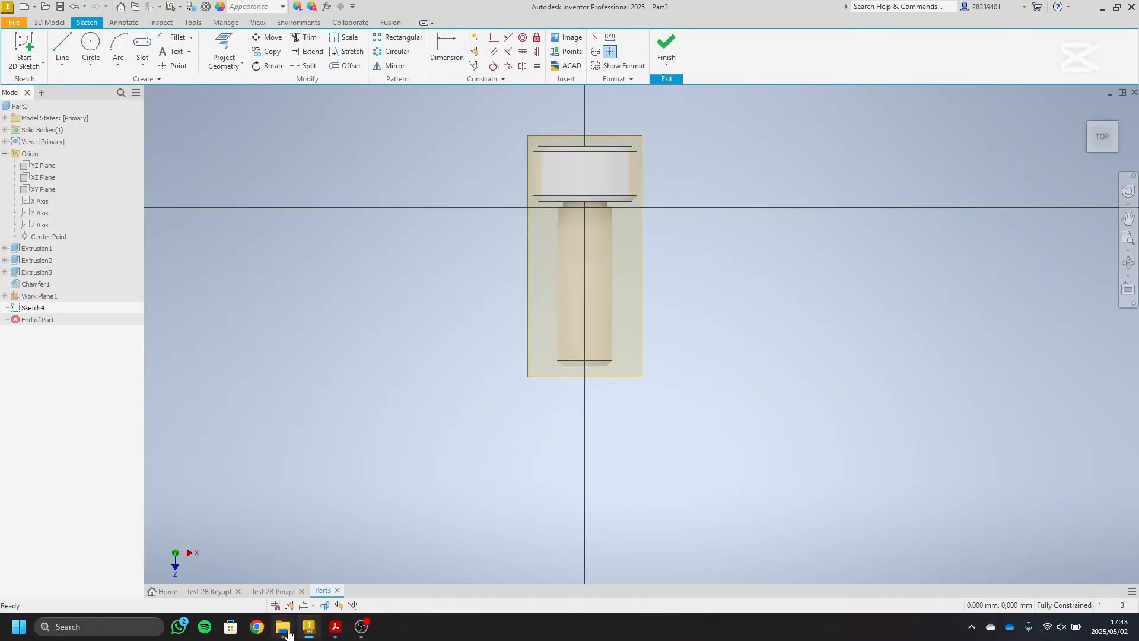
{"action": "left_click", "coordinate": [333, 627]}
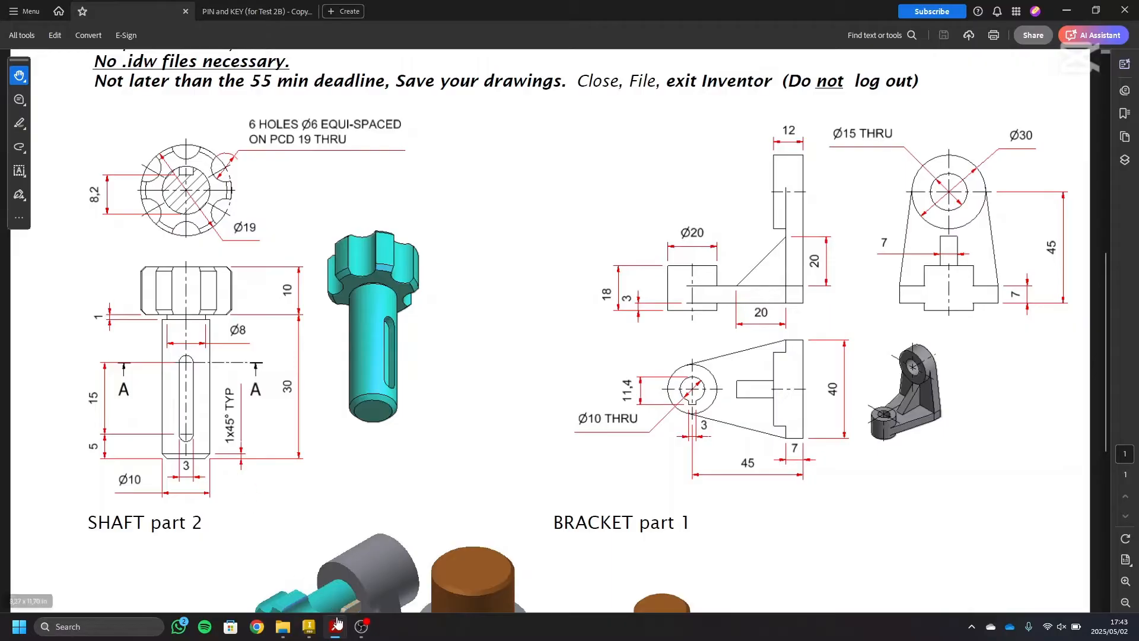
{"action": "left_click", "coordinate": [313, 629]}
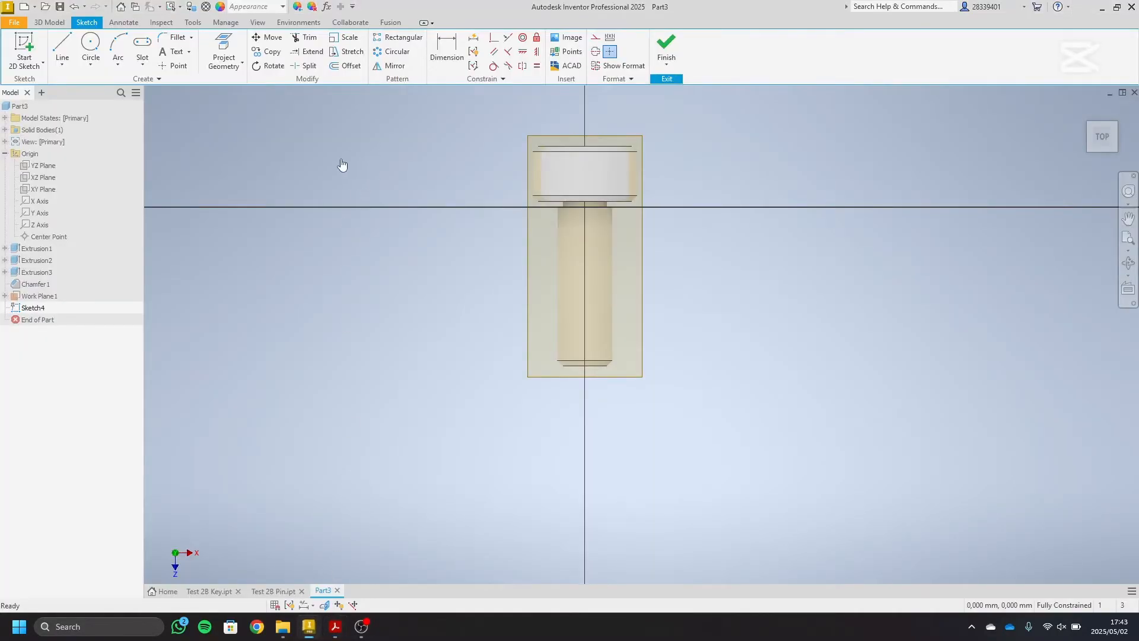
- Sketch a slot along the shaft's centre axis, about 19 mm between arc centres and about 3.4 mm wide
{"action": "left_click", "coordinate": [142, 45]}
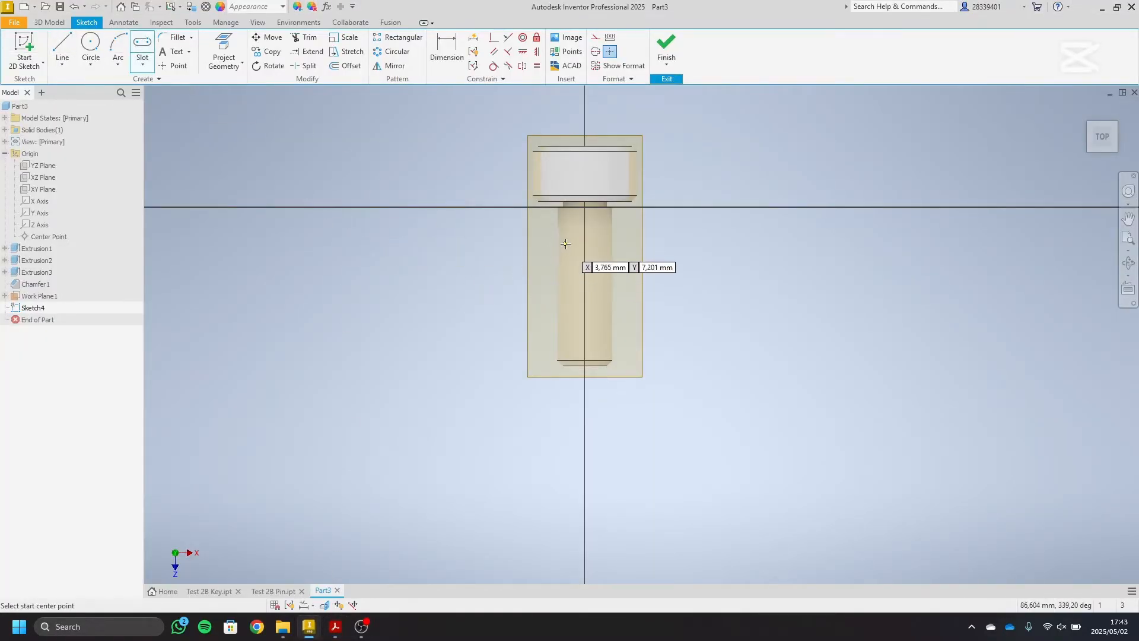
{"action": "left_click", "coordinate": [585, 245]}
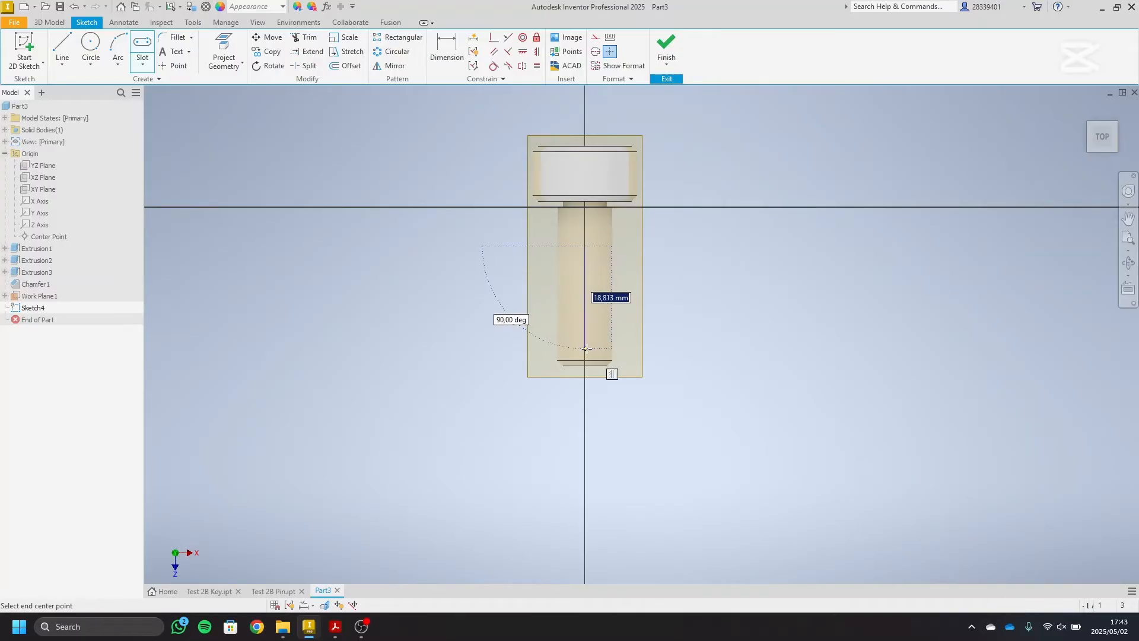
{"action": "left_click", "coordinate": [585, 349]}
{"action": "left_click", "coordinate": [595, 333]}
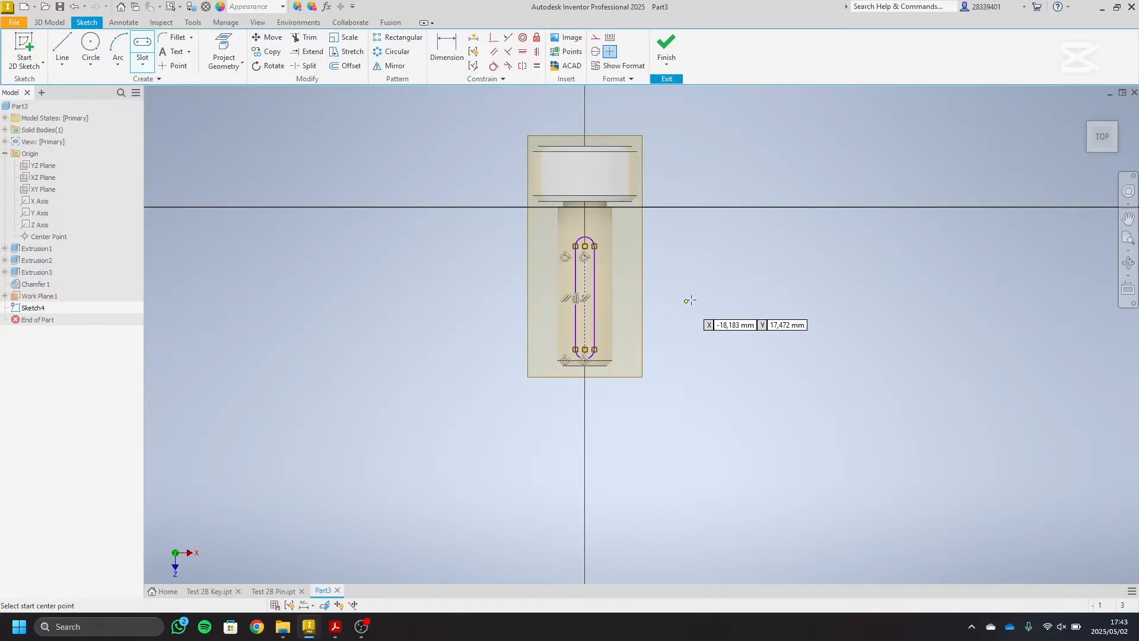
{"action": "right_click", "coordinate": [710, 294]}
{"action": "left_click", "coordinate": [767, 296]}
- Dimension the slot's width between its two straight sides as 3 mm
{"action": "left_click", "coordinate": [446, 52]}
{"action": "left_click", "coordinate": [595, 333]}
{"action": "left_click", "coordinate": [575, 344]}
{"action": "left_click", "coordinate": [578, 458]}
{"action": "type", "text": "3"}
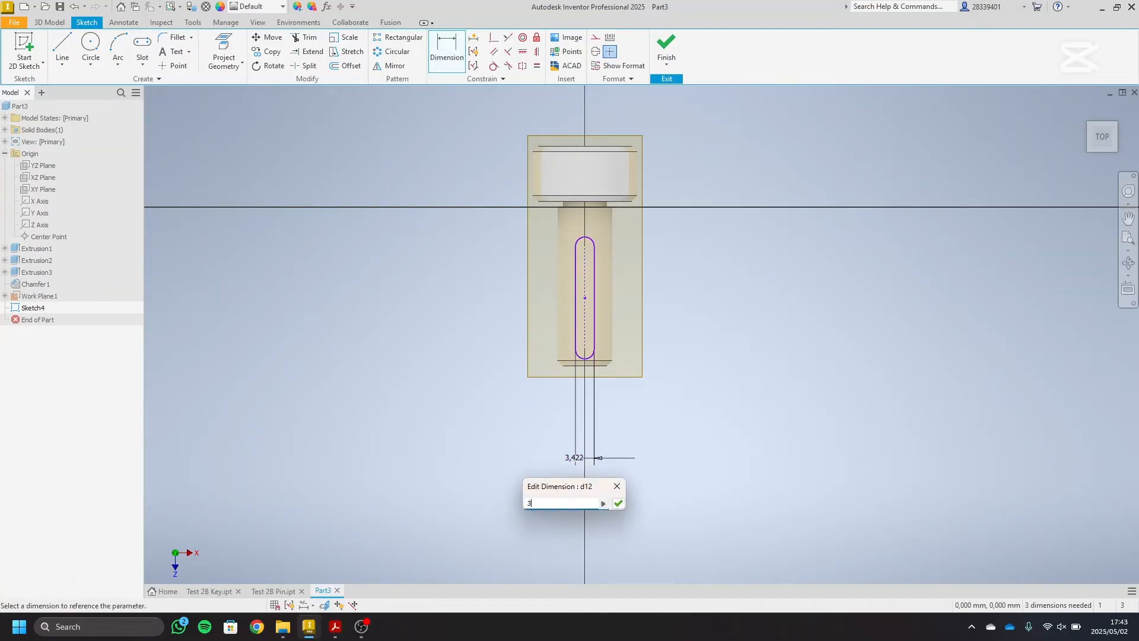
{"action": "key", "text": "Return"}
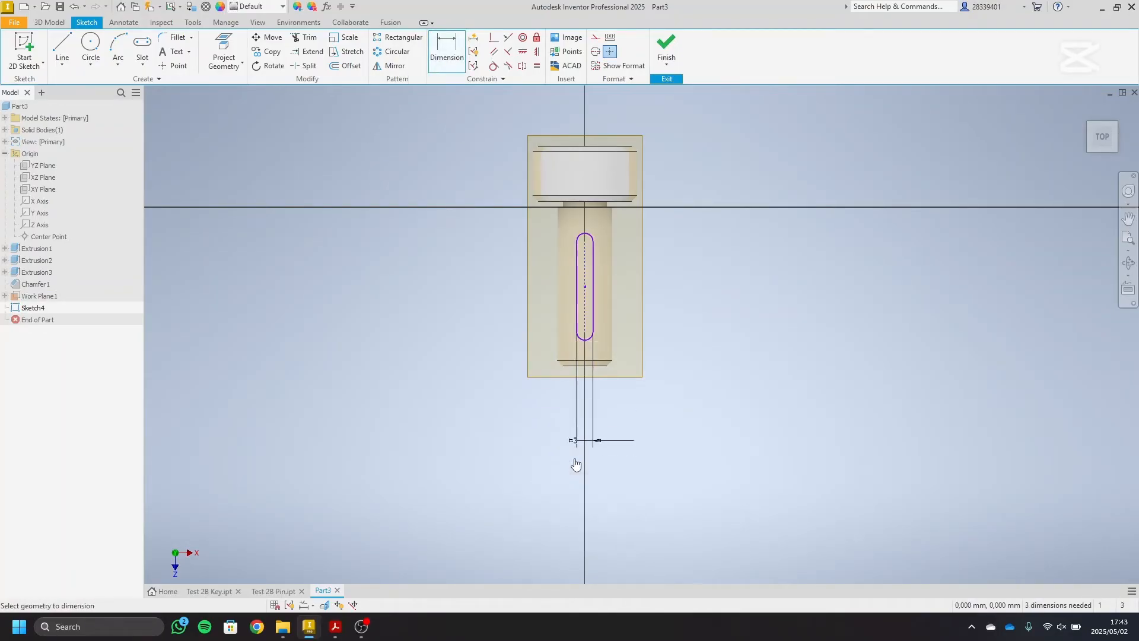
- Dimension the arc centre nearest the shaft's free end as 5 mm from the chamfer's edge
{"action": "left_click", "coordinate": [585, 336]}
{"action": "left_click", "coordinate": [587, 360]}
{"action": "left_click", "coordinate": [703, 354]}
{"action": "type", "text": "5"}
{"action": "key", "text": "Return"}
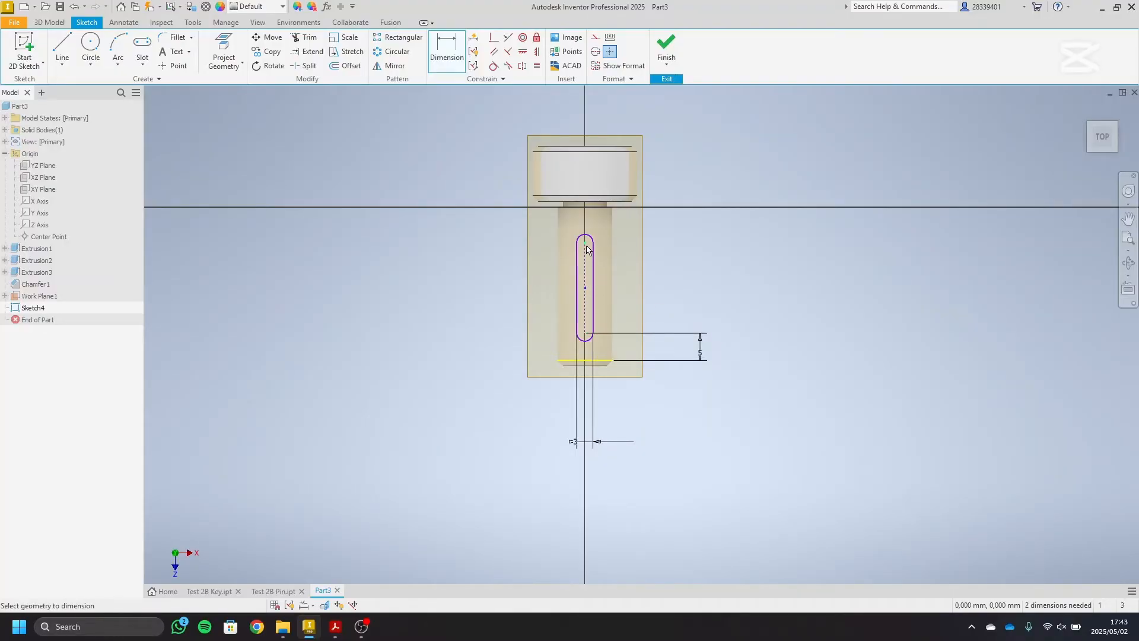
- Dimension the distance between the slot's two arc centres as 15 mm
{"action": "left_click", "coordinate": [585, 324]}
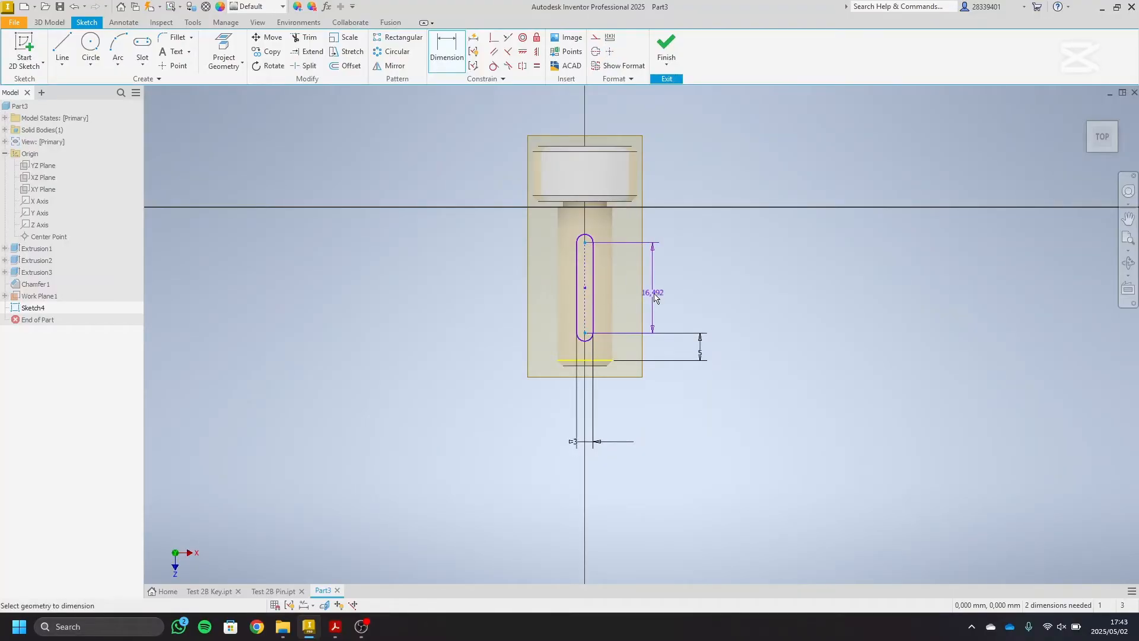
{"action": "left_click", "coordinate": [437, 291]}
{"action": "type", "text": "15"}
{"action": "key", "text": "Return"}
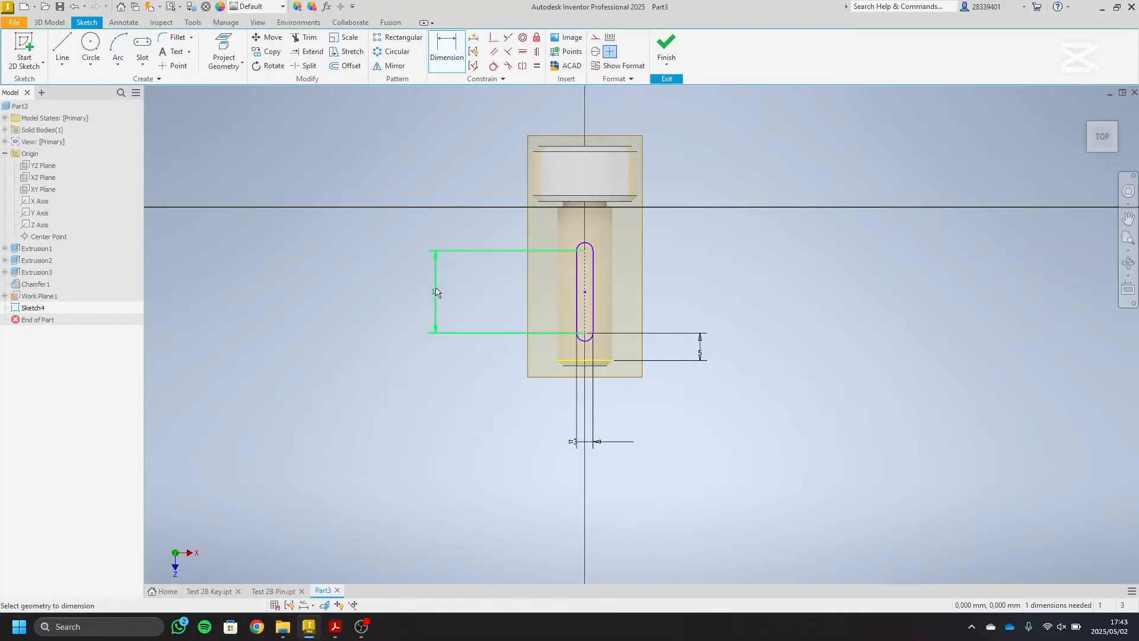
- Extrude the slot profile as a 1.8 mm deep cut into the shaft and hide the work plane
{"action": "left_click", "coordinate": [327, 543]}
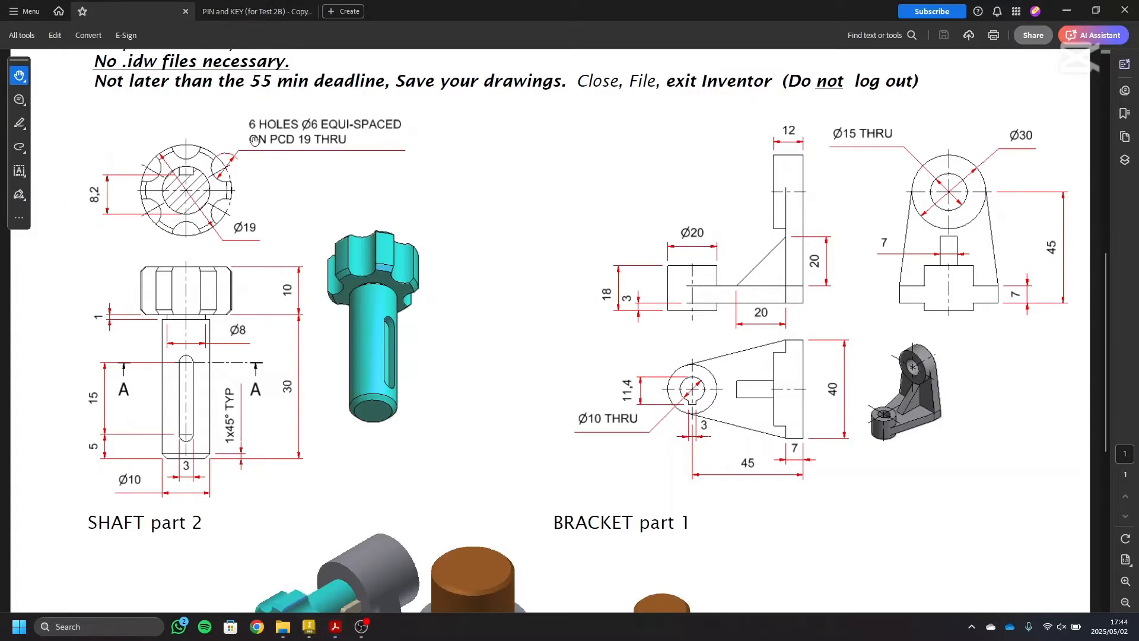
{"action": "left_click", "coordinate": [309, 627]}
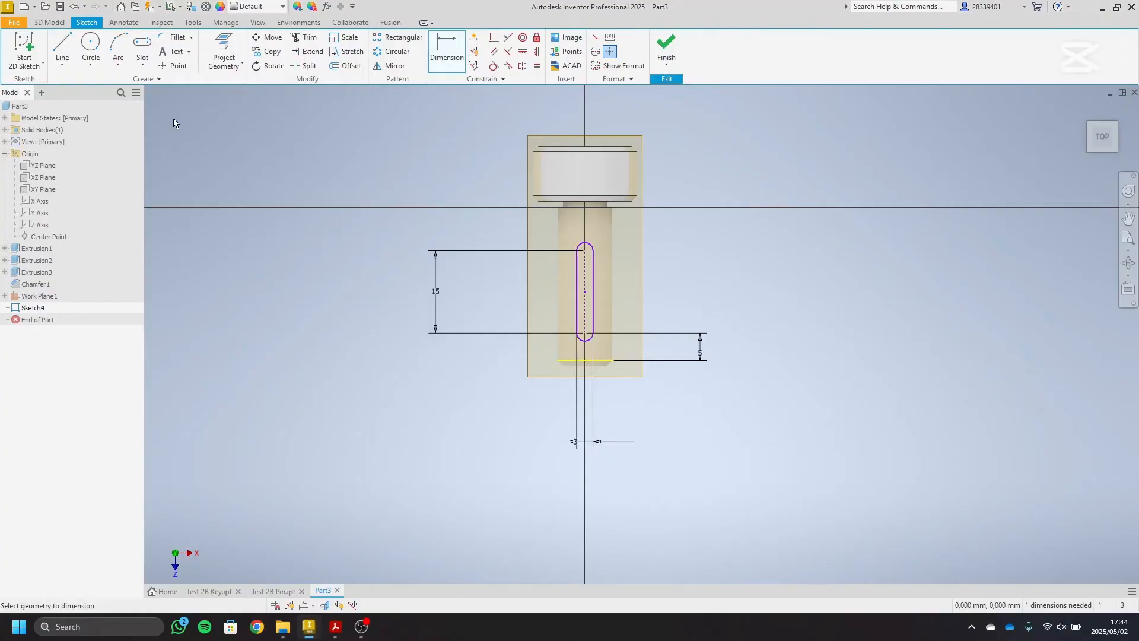
{"action": "left_click", "coordinate": [50, 22]}
{"action": "left_click", "coordinate": [65, 50]}
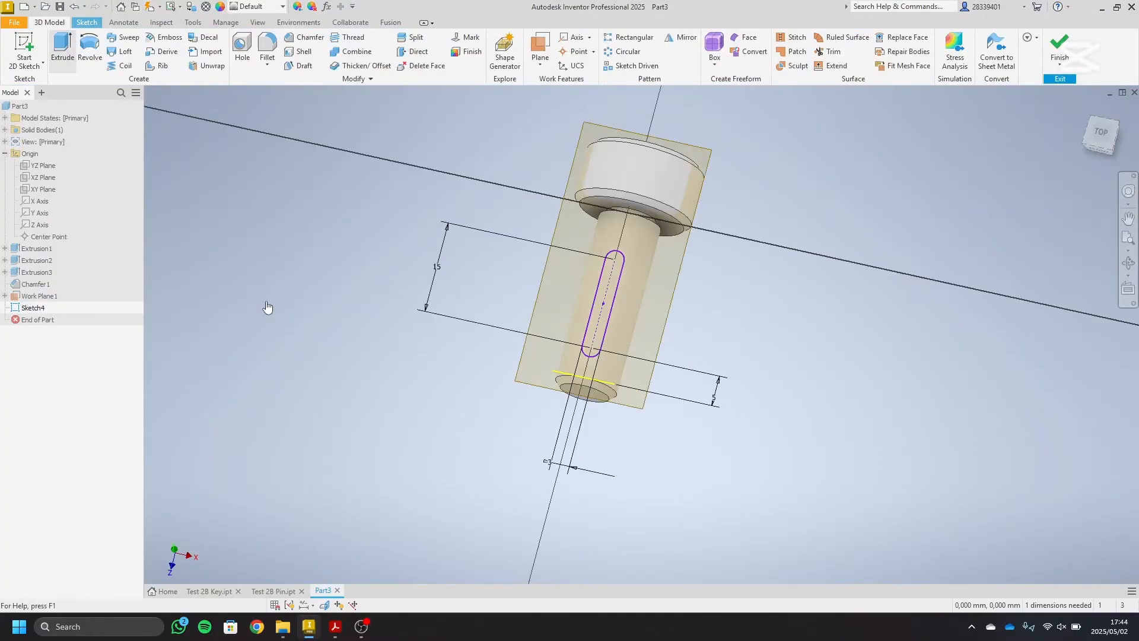
{"action": "left_click", "coordinate": [229, 238]}
{"action": "type", "text": "1.8"}
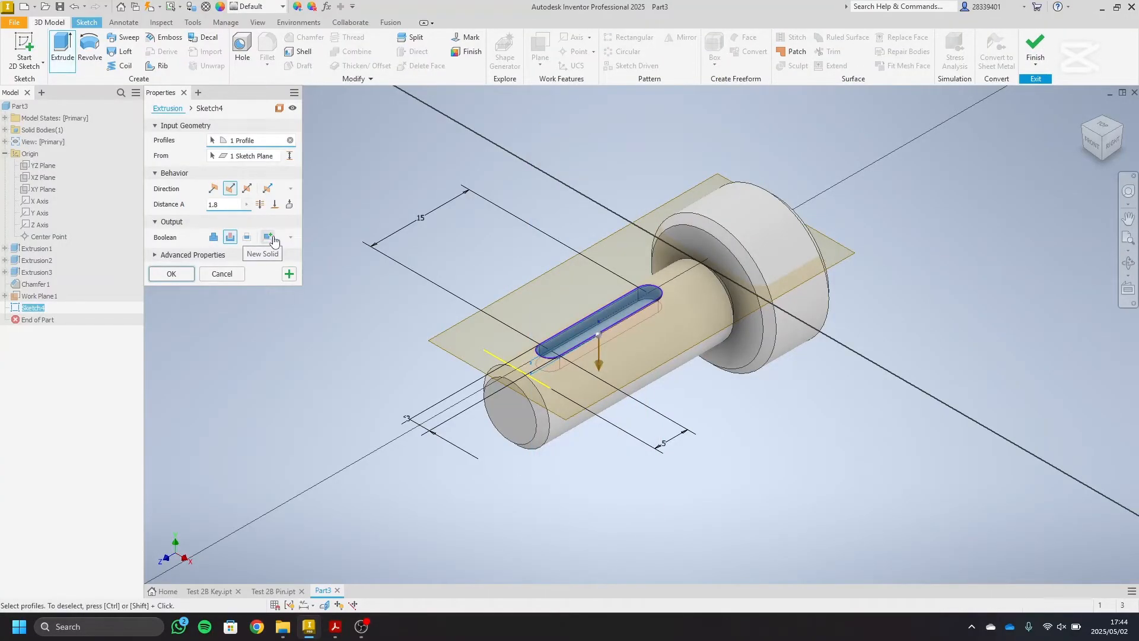
{"action": "key", "text": "Return"}
{"action": "right_click", "coordinate": [456, 355]}
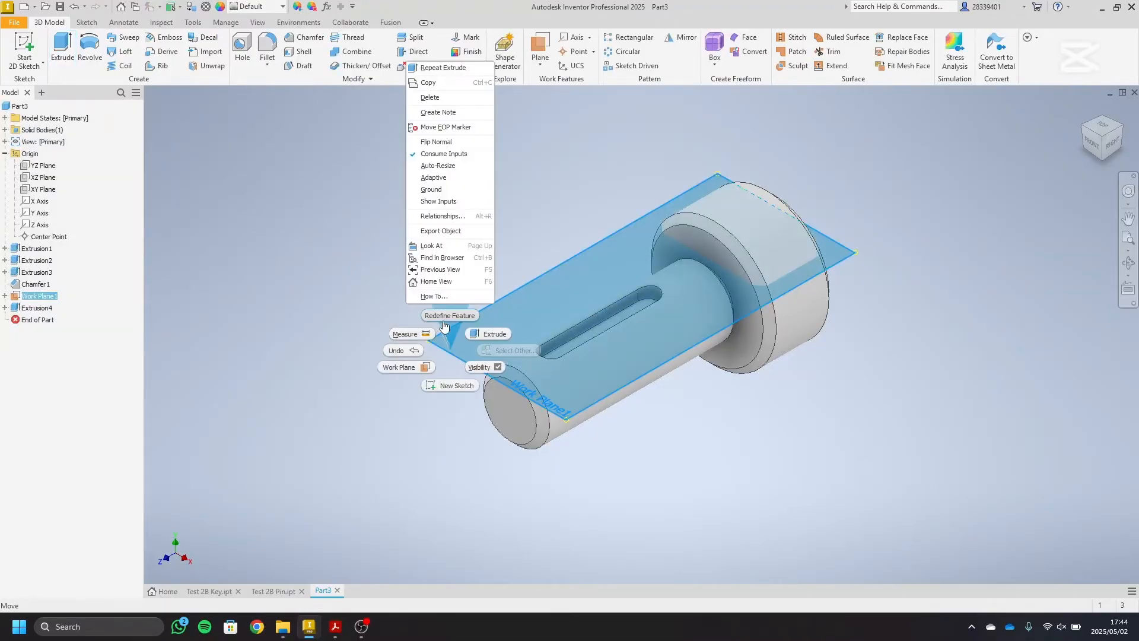
{"action": "left_click", "coordinate": [447, 195]}
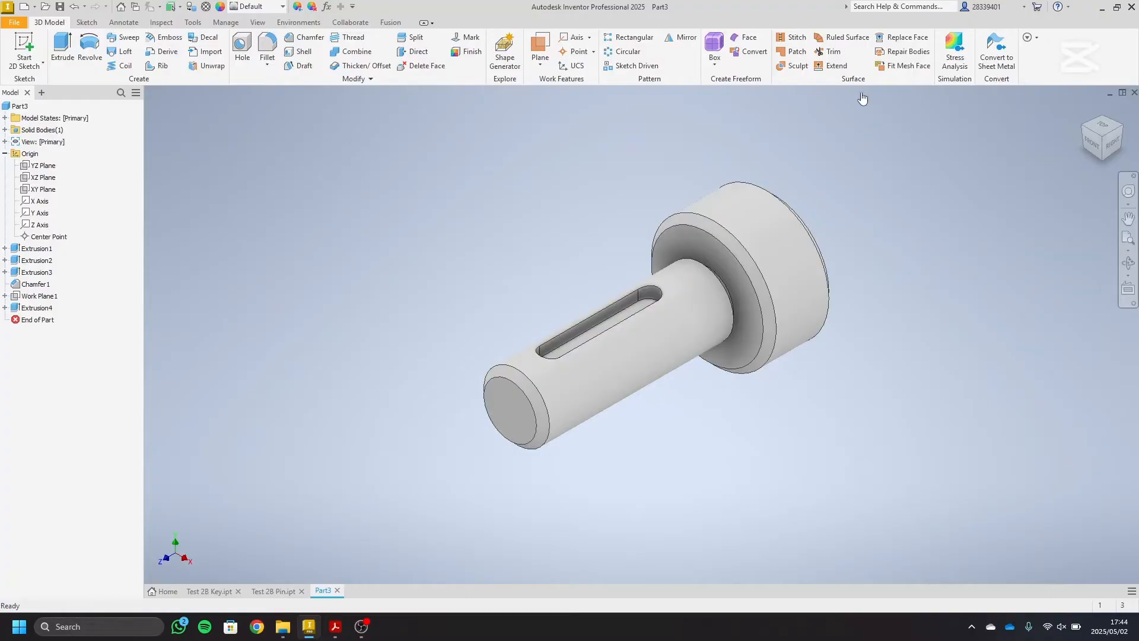
- Start a sketch on the flat outer end face of the shaft's head and project the head's outer circular edge
{"action": "left_click", "coordinate": [1111, 146]}
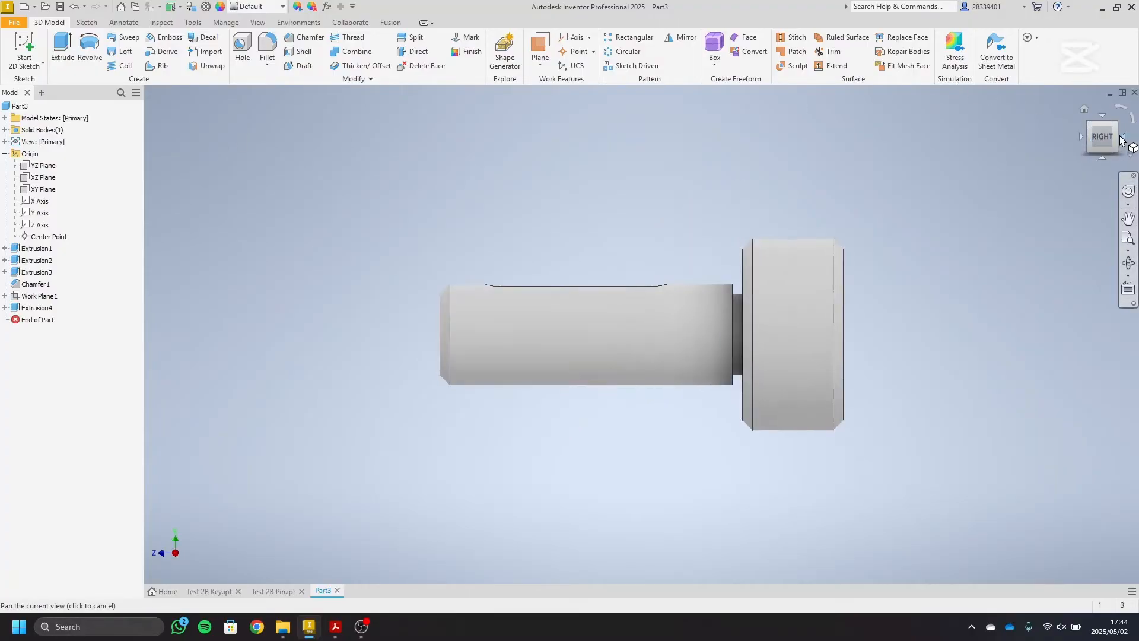
{"action": "left_click", "coordinate": [1123, 141]}
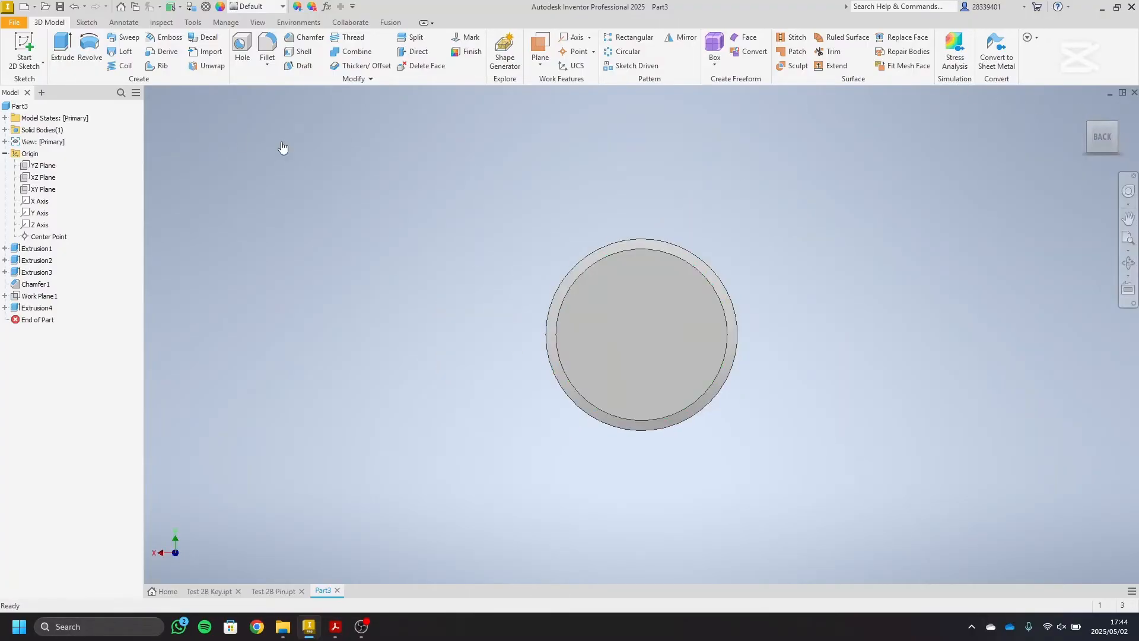
{"action": "left_click", "coordinate": [23, 52]}
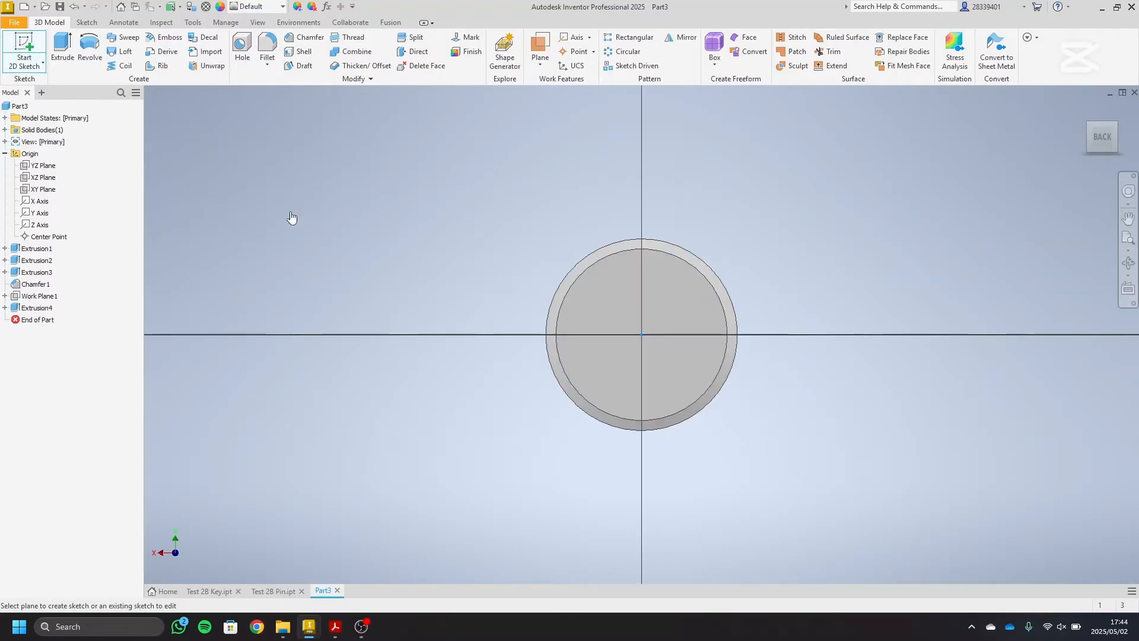
{"action": "left_click", "coordinate": [224, 55]}
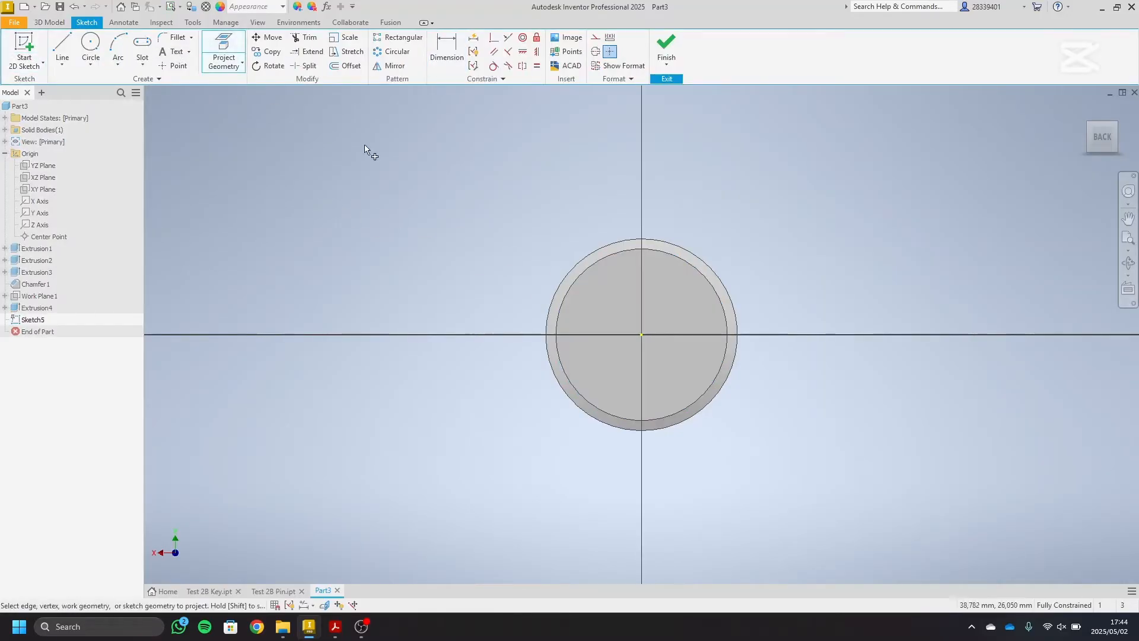
{"action": "left_click", "coordinate": [593, 259]}
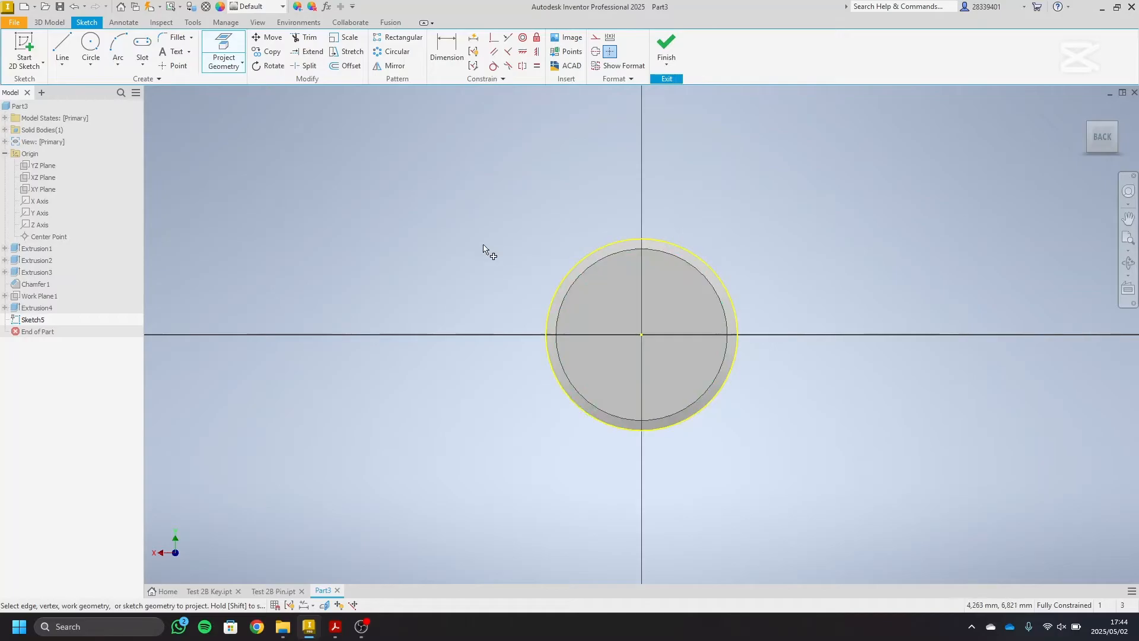
{"action": "right_click", "coordinate": [383, 228]}
{"action": "left_click", "coordinate": [431, 221]}
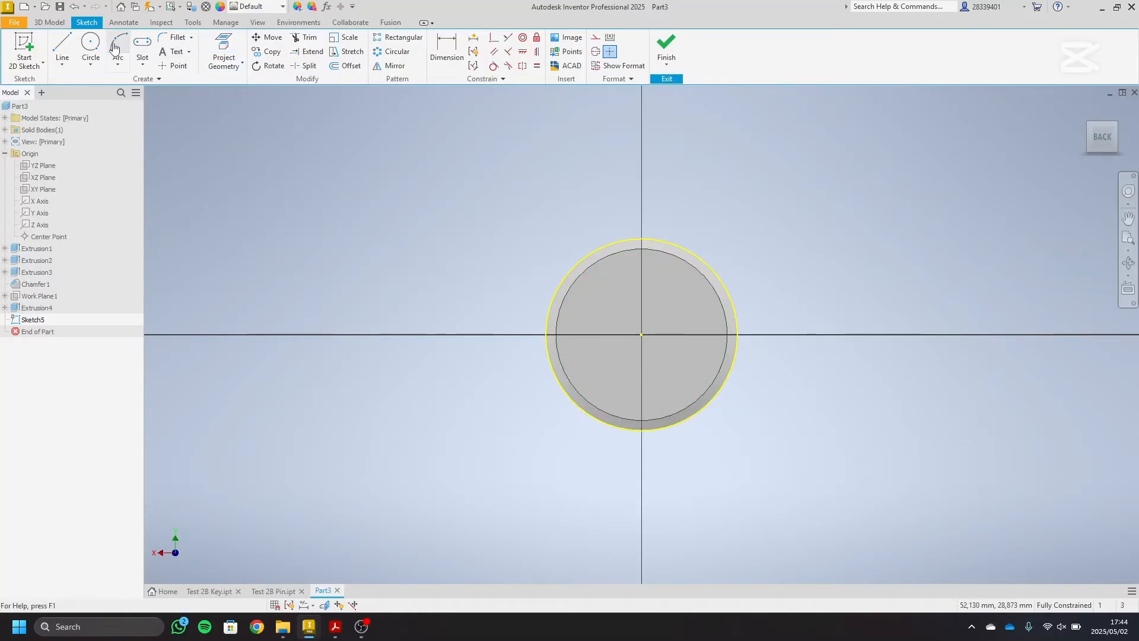
- Sketch a circle about 5.8 mm in diameter, centred where the projected head circle meets the vertical axis at its top
{"action": "left_click", "coordinate": [92, 46]}
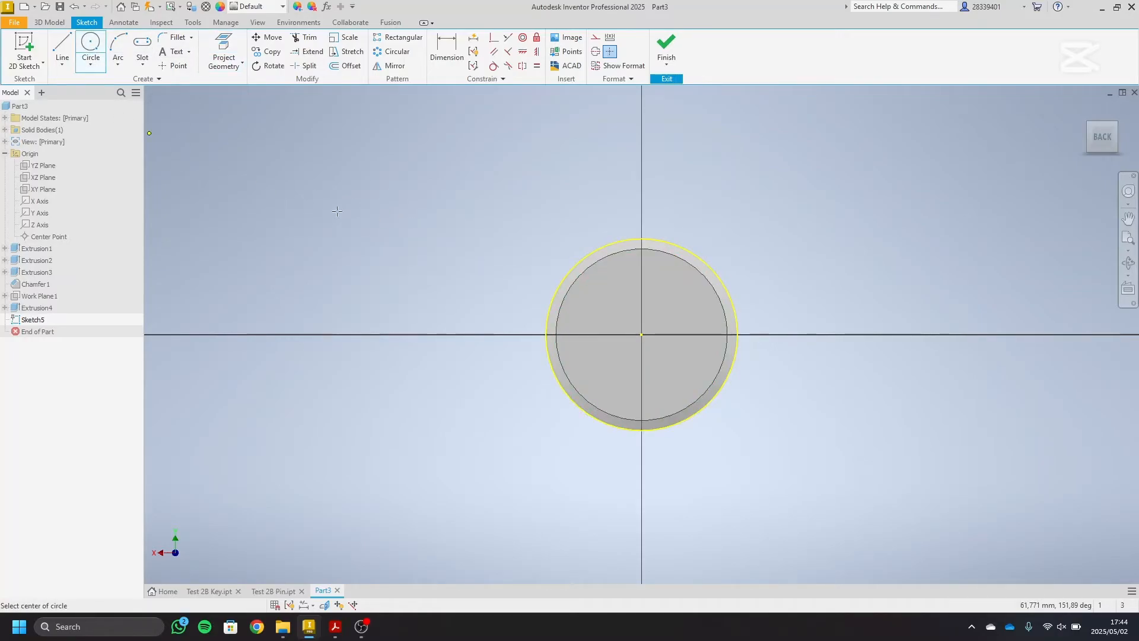
{"action": "left_click", "coordinate": [641, 238]}
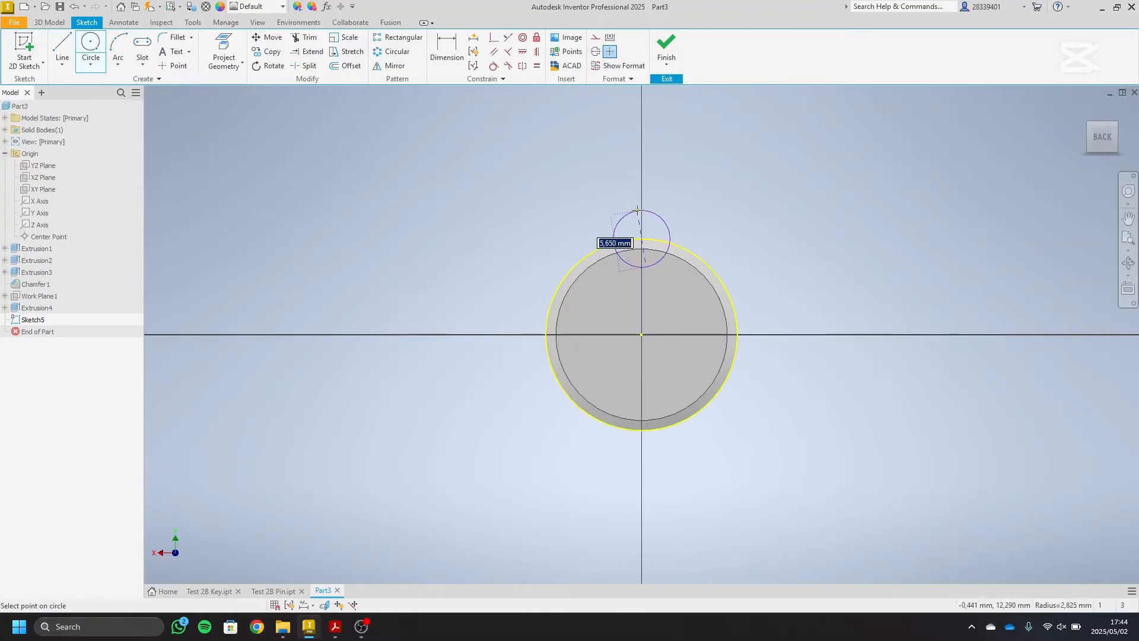
{"action": "left_click", "coordinate": [642, 210]}
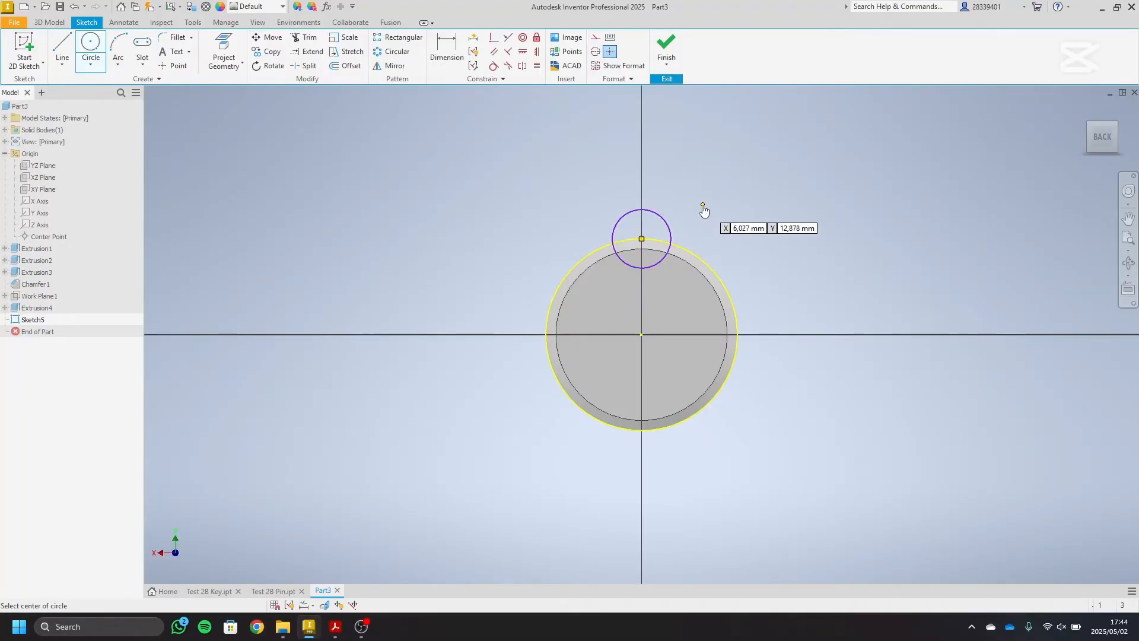
{"action": "key", "text": "Escape"}
- Dimension the small circle's diameter as 6 mm
{"action": "left_click", "coordinate": [446, 50]}
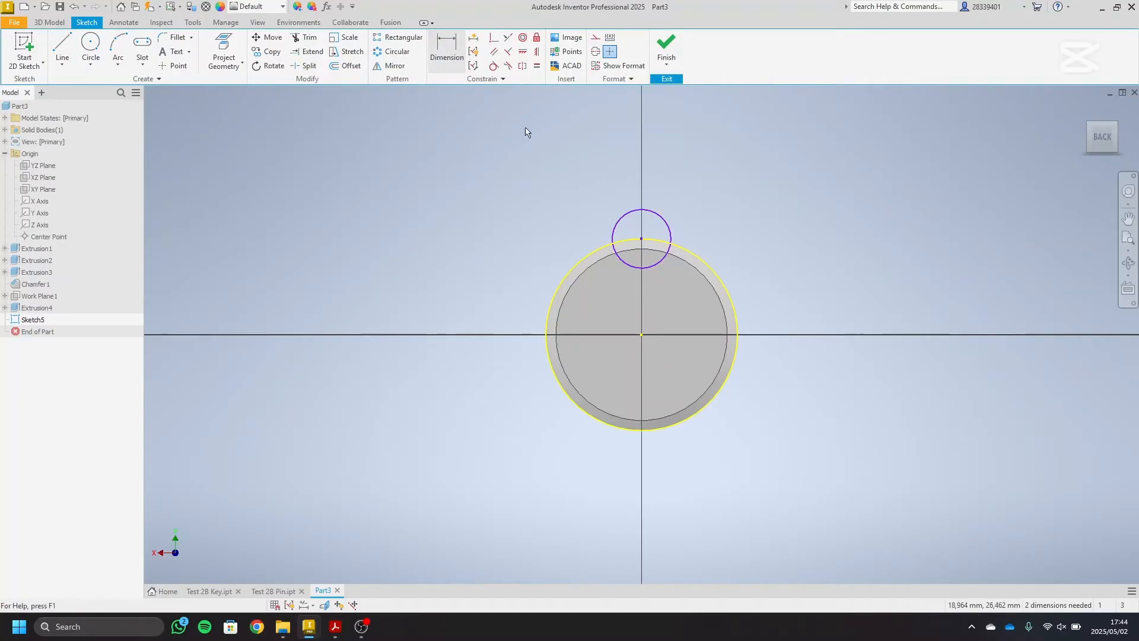
{"action": "left_click", "coordinate": [650, 211]}
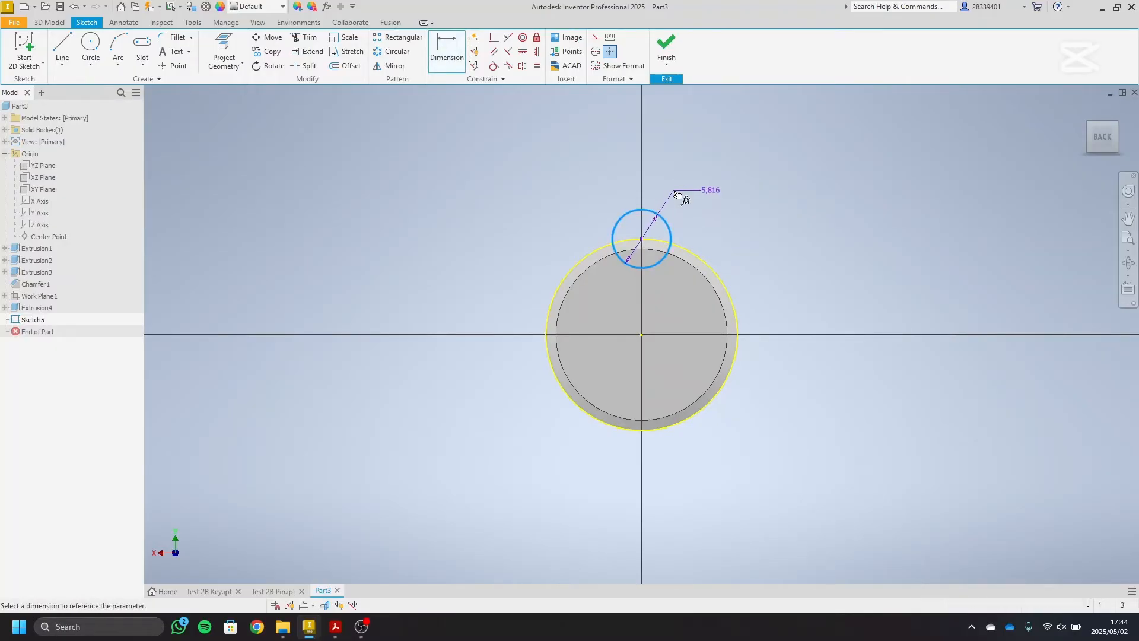
{"action": "left_click", "coordinate": [676, 193]}
{"action": "type", "text": "5"}
{"action": "key", "text": "Return"}
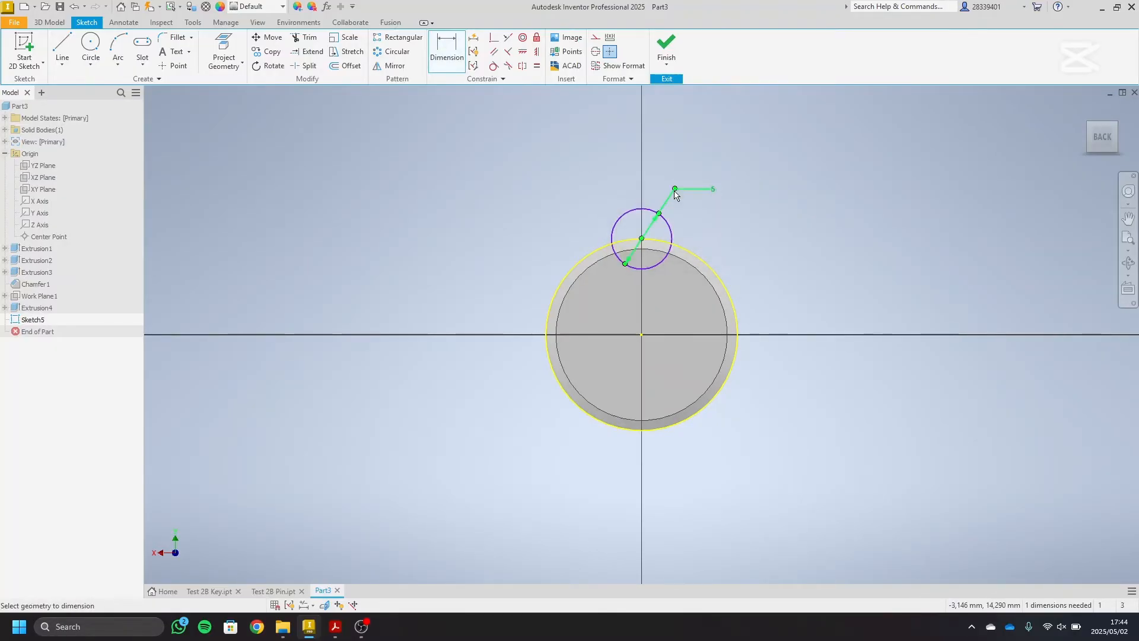
- Create a circular sketch pattern of the 6 mm circle with 6 instances over 360 degrees about the head's centre
{"action": "left_click", "coordinate": [394, 51]}
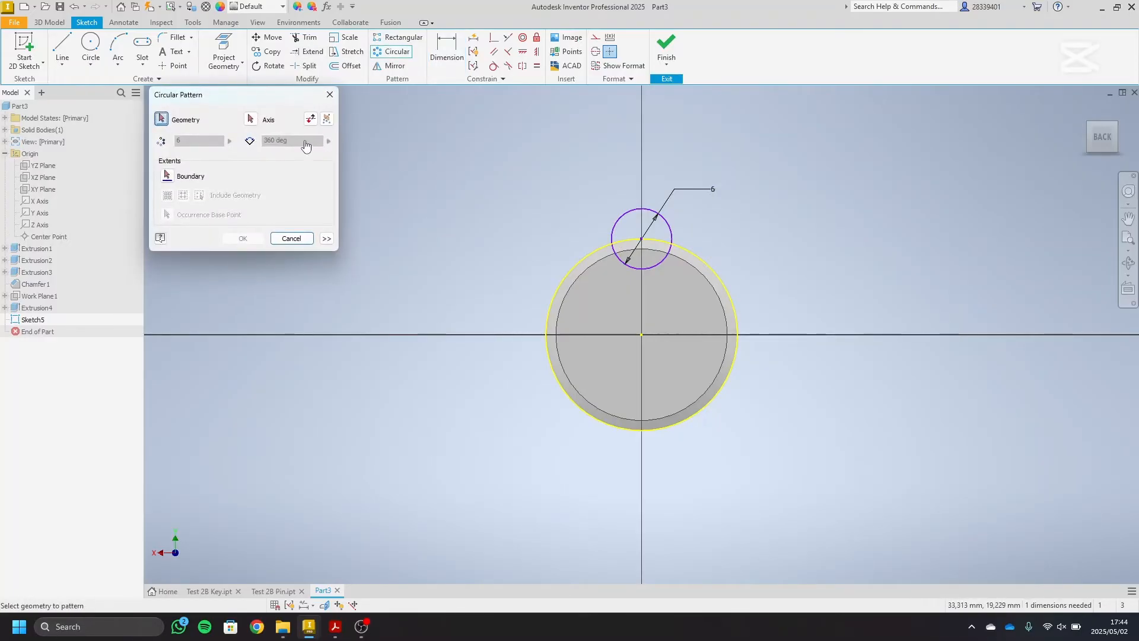
{"action": "left_click", "coordinate": [617, 220]}
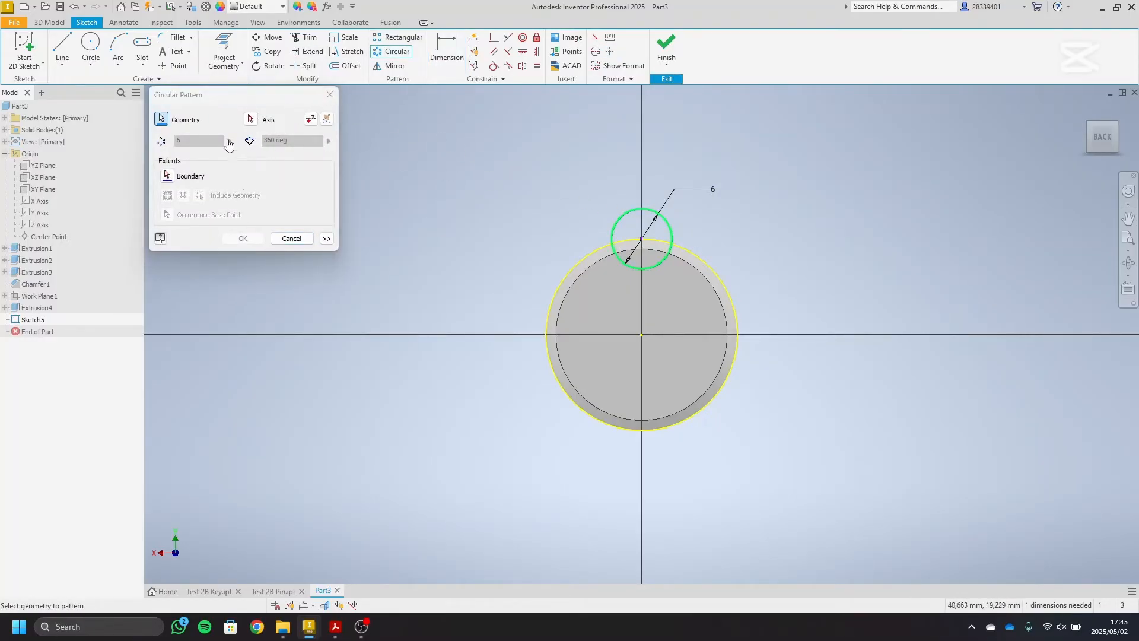
{"action": "left_click", "coordinate": [252, 119]}
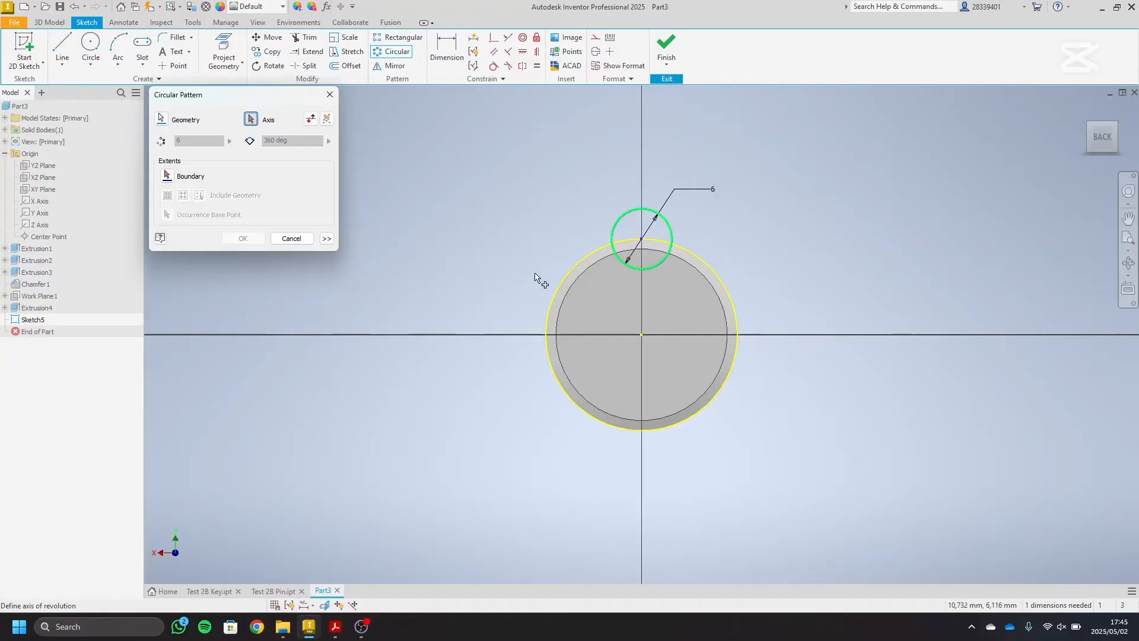
{"action": "left_click", "coordinate": [568, 276]}
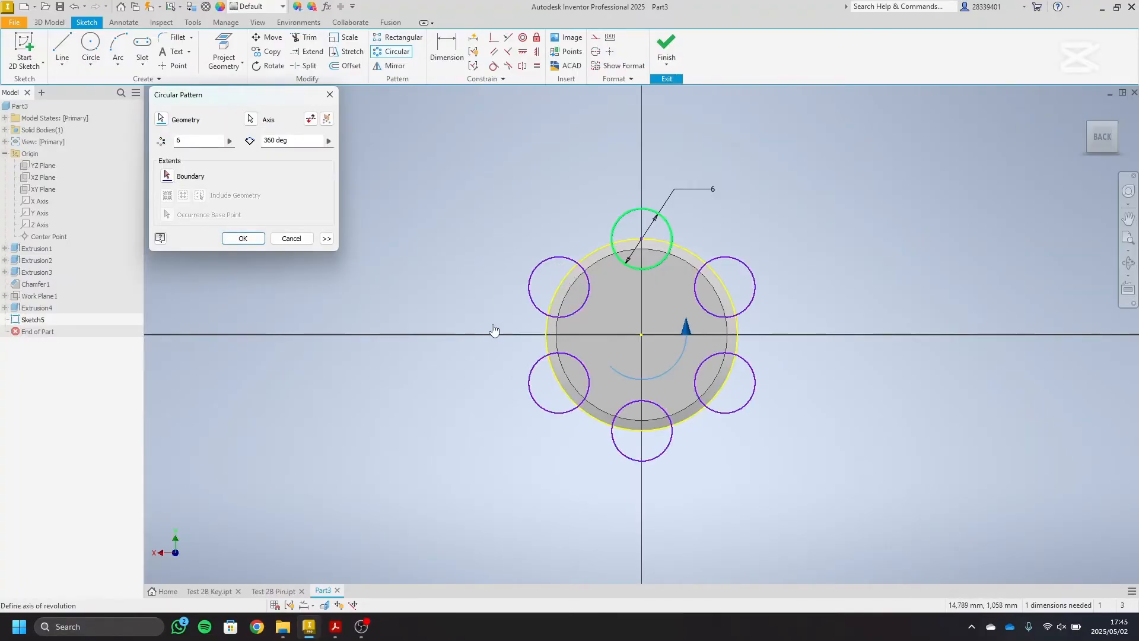
{"action": "left_click", "coordinate": [243, 237]}
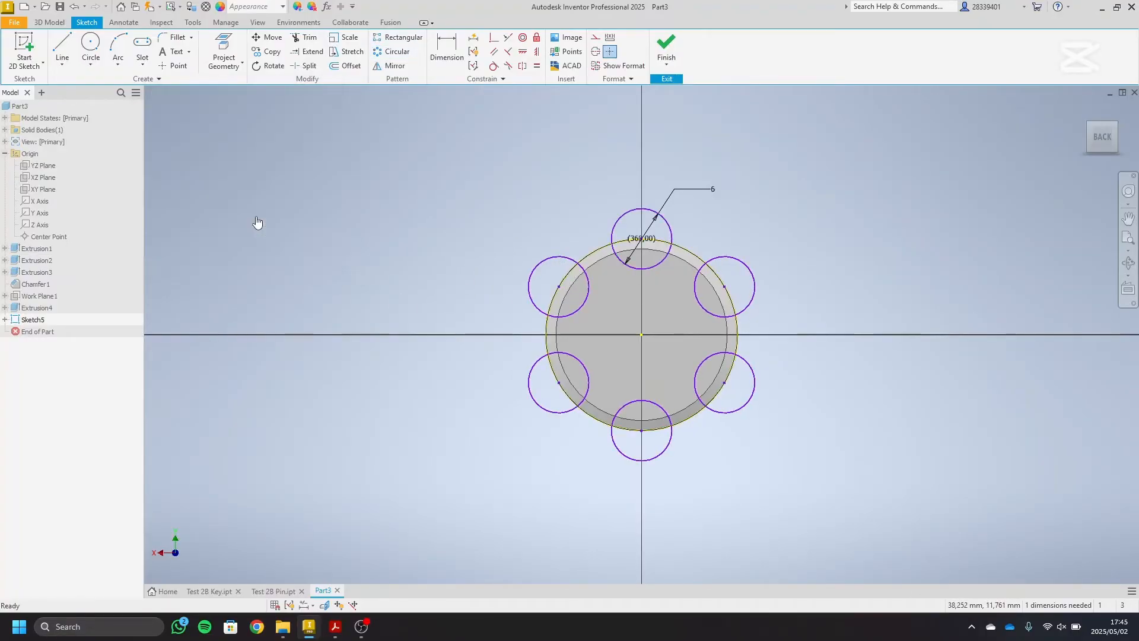
- Extrude-cut the six regions where the patterned circles overlap the head through all to form the grip recesses
{"action": "left_click", "coordinate": [49, 22]}
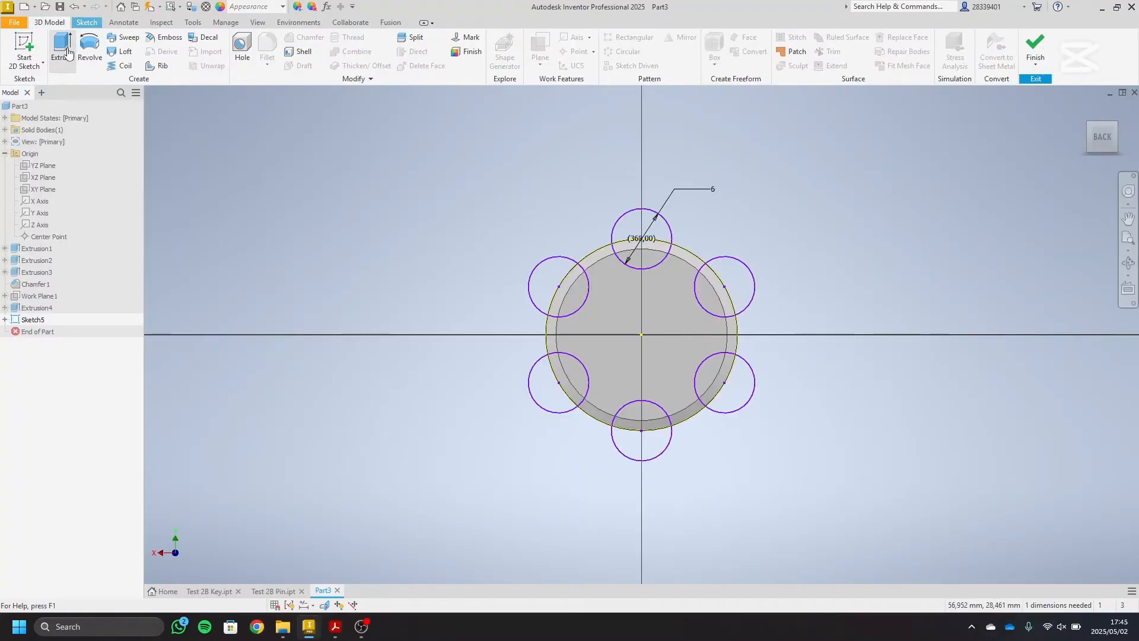
{"action": "key", "text": "e"}
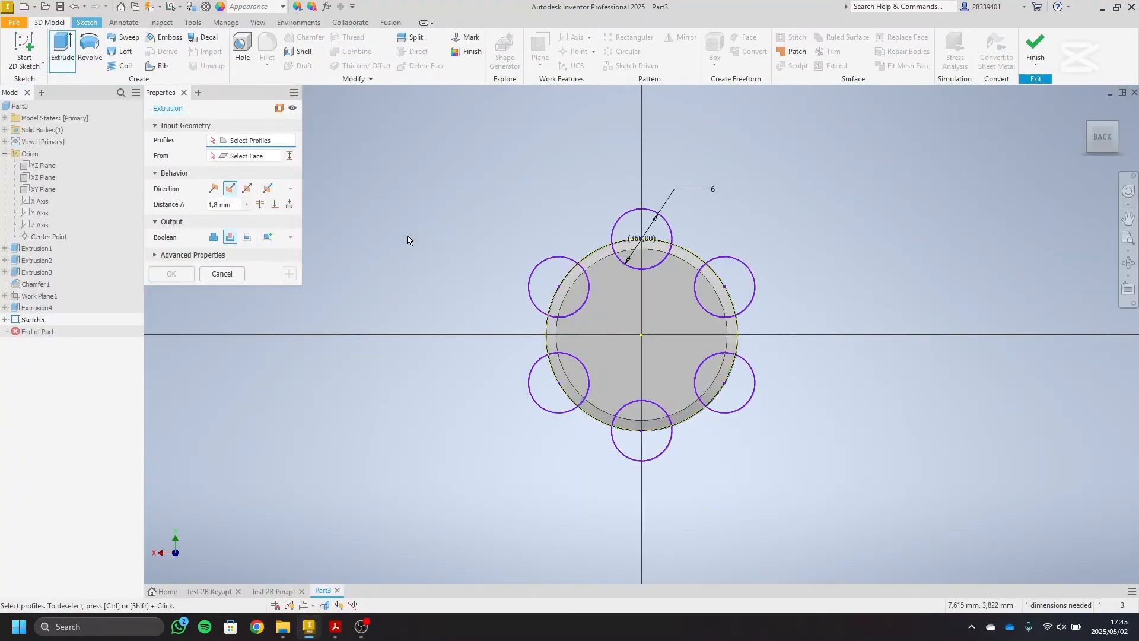
{"action": "left_click", "coordinate": [562, 288]}
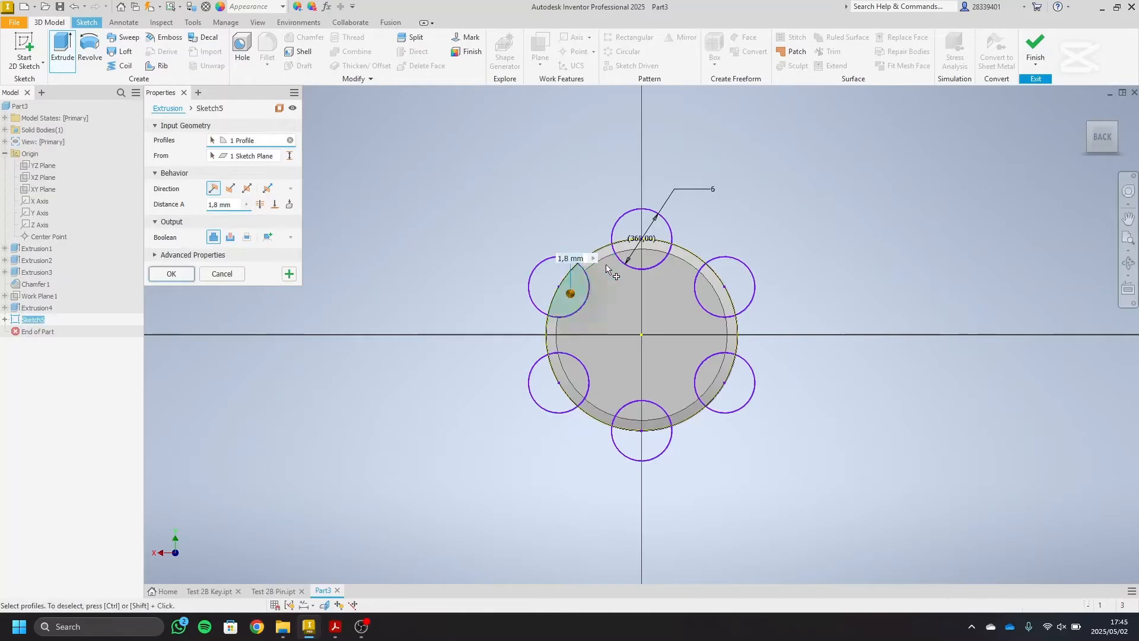
{"action": "left_click", "coordinate": [645, 260]}
{"action": "left_click", "coordinate": [716, 292]}
{"action": "left_click", "coordinate": [718, 380]}
{"action": "left_click", "coordinate": [641, 419]}
{"action": "left_click", "coordinate": [575, 385]}
{"action": "left_click", "coordinate": [230, 237]}
{"action": "left_click", "coordinate": [259, 204]}
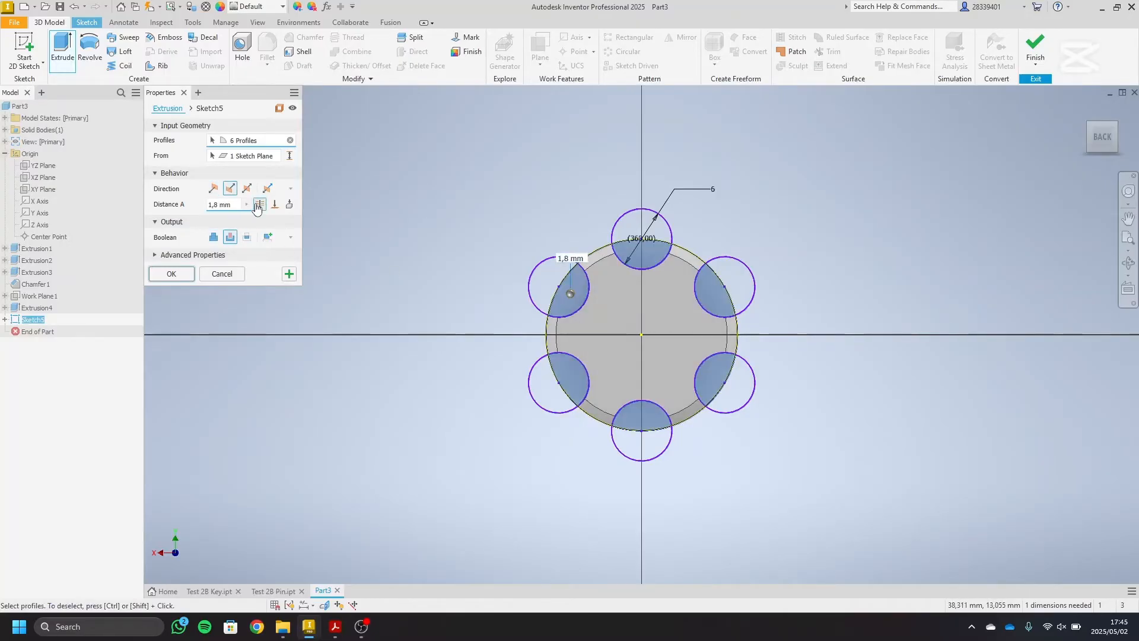
{"action": "left_click", "coordinate": [176, 270]}
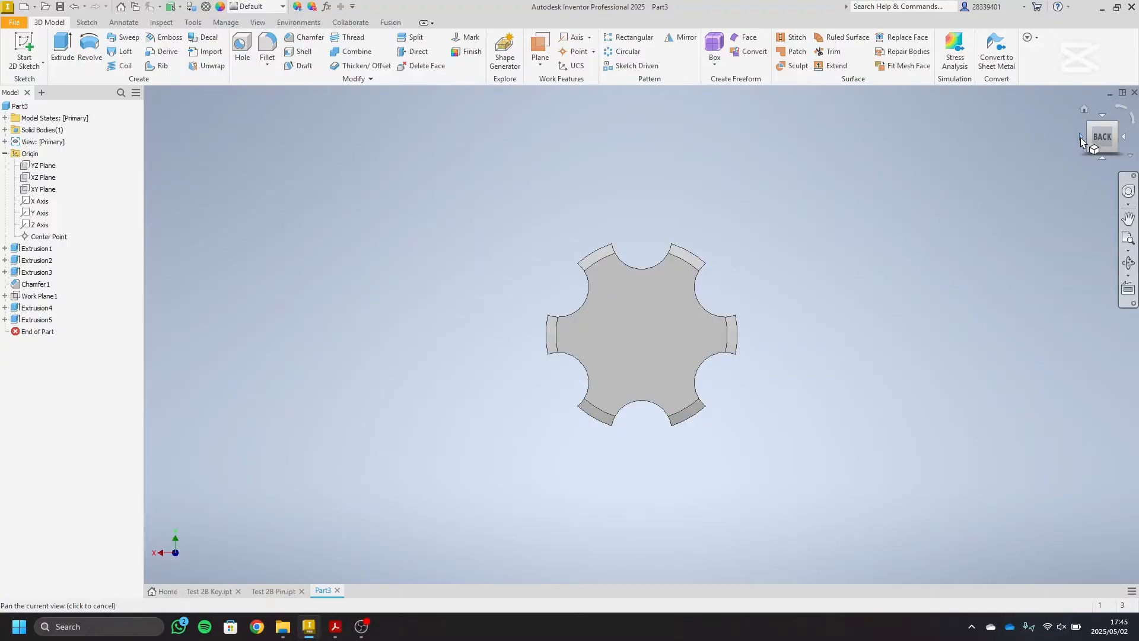
{"action": "left_click", "coordinate": [1081, 138]}
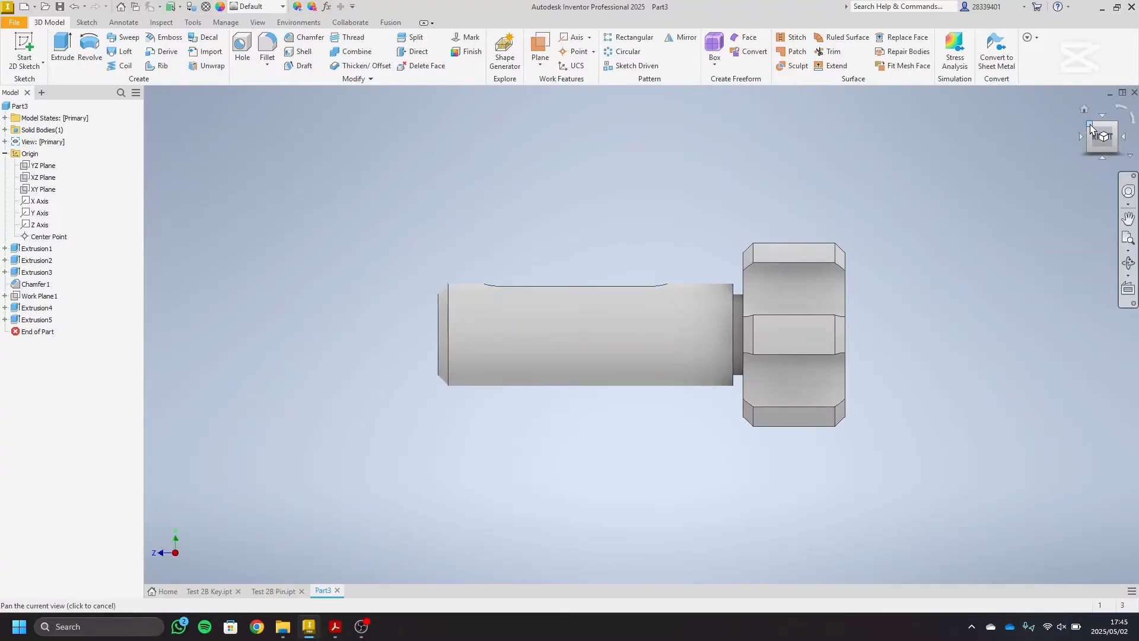
{"action": "left_click", "coordinate": [1090, 129]}
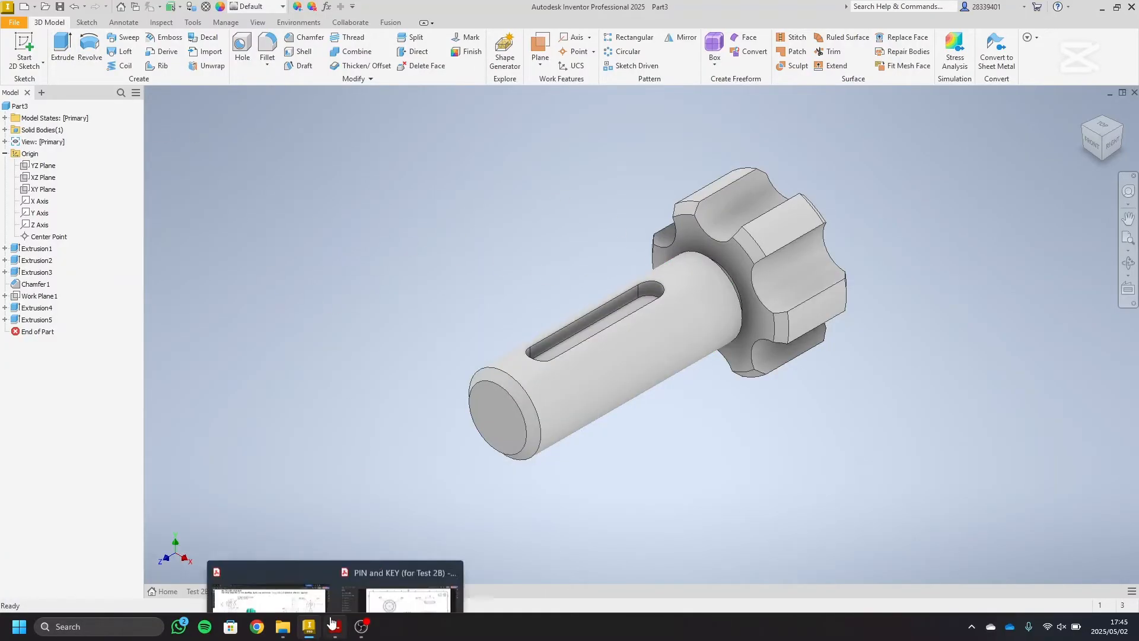
- Create a new part from the Standard (mm).ipt template and start a sketch on its XY plane
{"action": "left_click", "coordinate": [334, 626]}
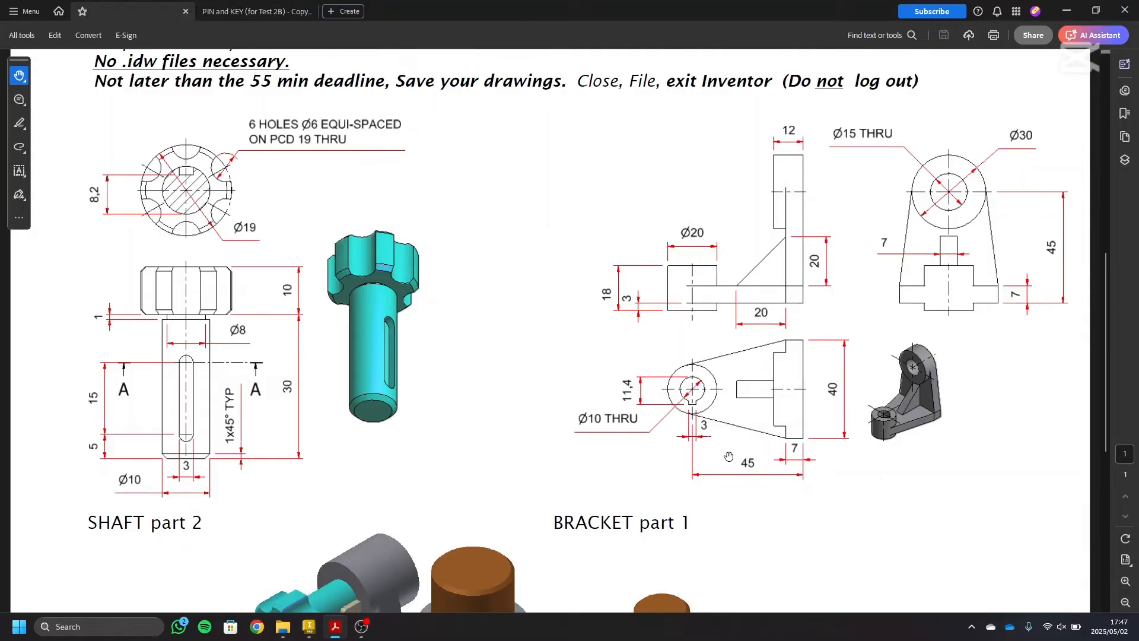
{"action": "left_click", "coordinate": [305, 625]}
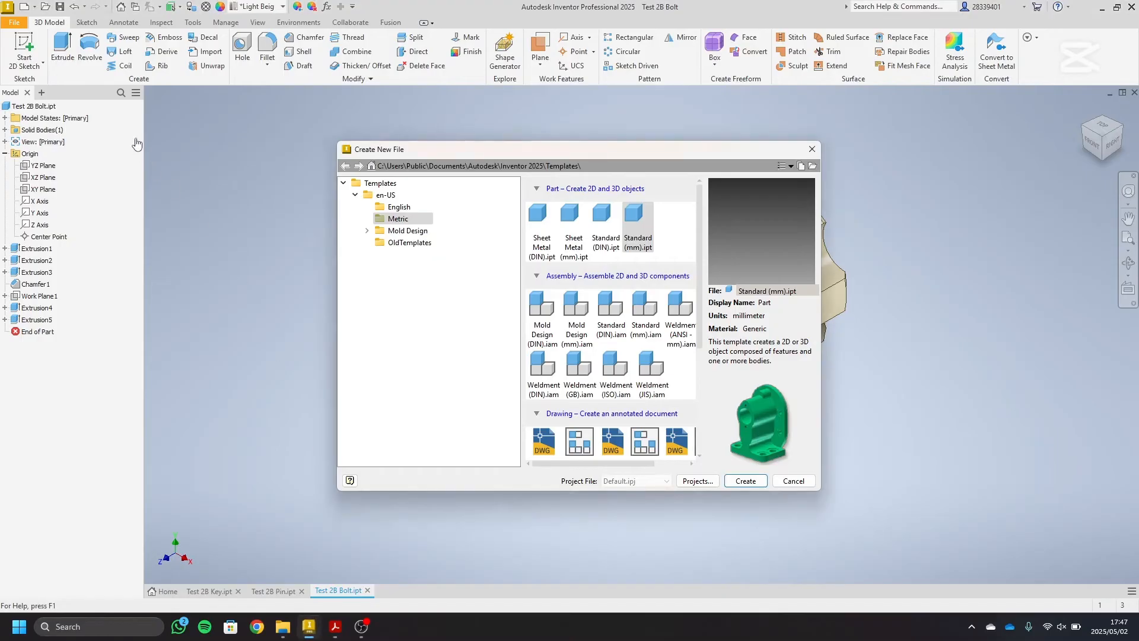
{"action": "left_click", "coordinate": [737, 485]}
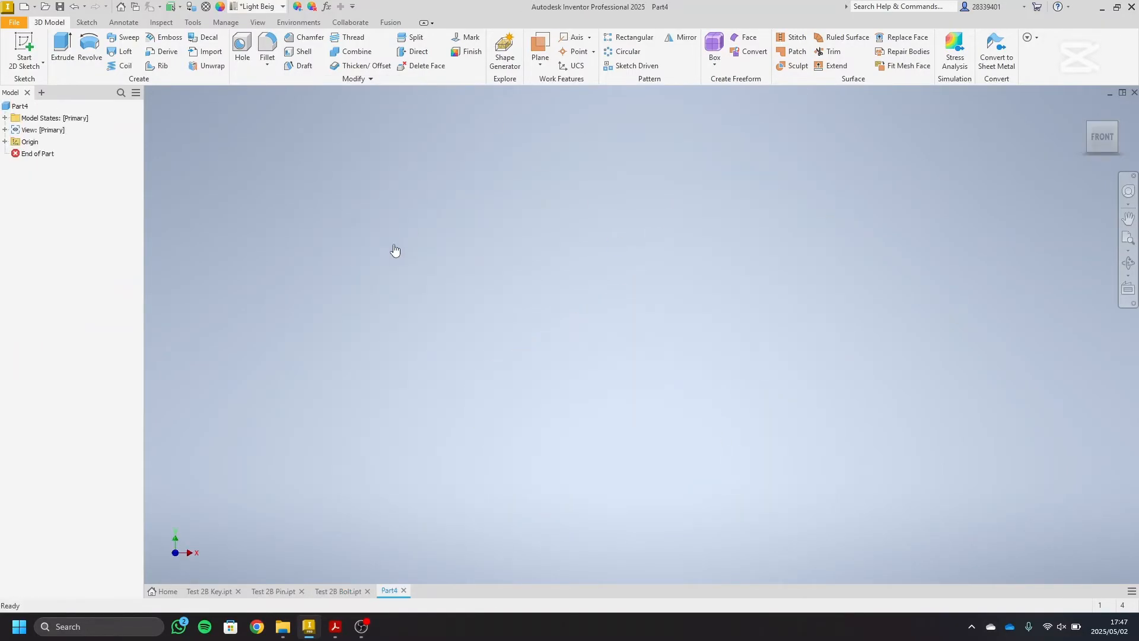
{"action": "left_click", "coordinate": [33, 45]}
{"action": "left_click", "coordinate": [670, 284]}
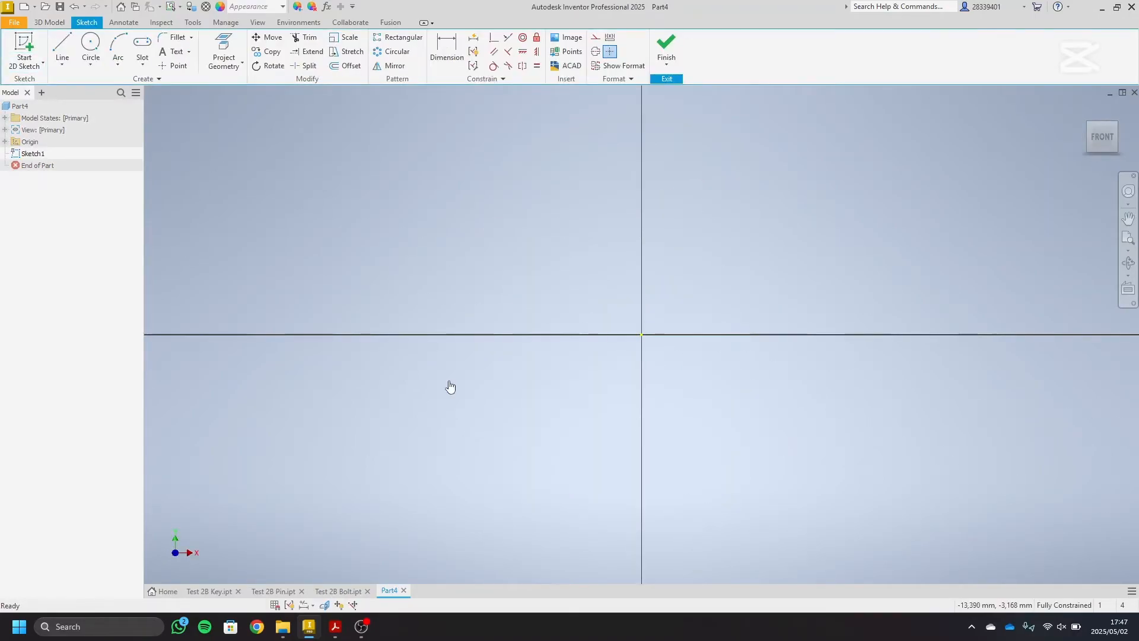
- Consult the bracket views in the PDF drawing and sketch a long, flat horizontal rectangle around the origin for the bracket's base
{"action": "left_click", "coordinate": [335, 627]}
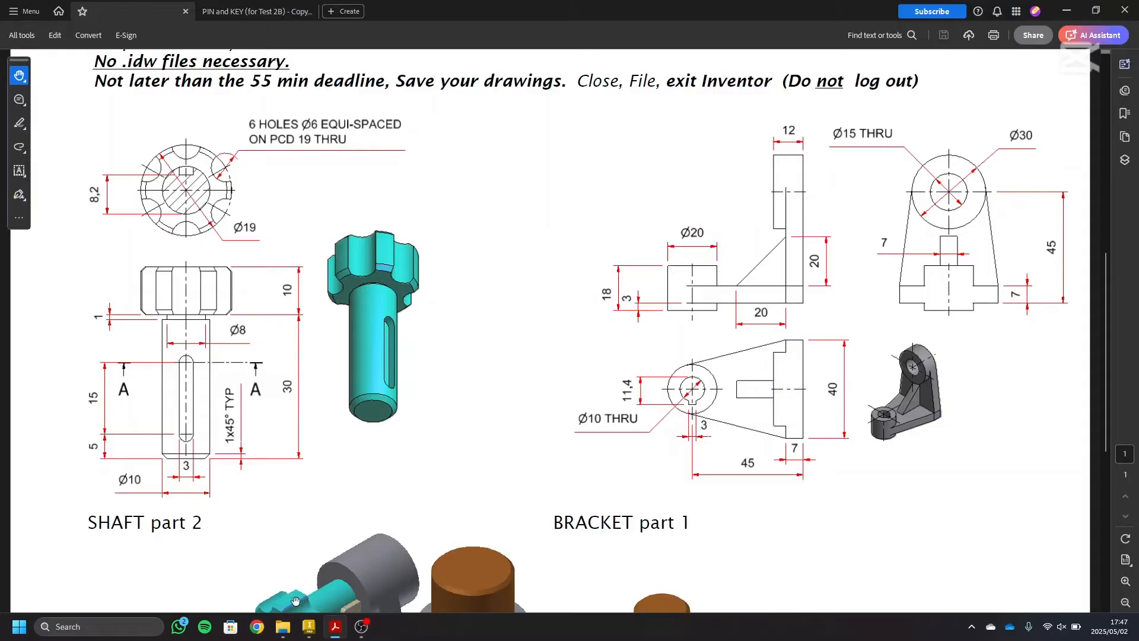
{"action": "left_click", "coordinate": [308, 626]}
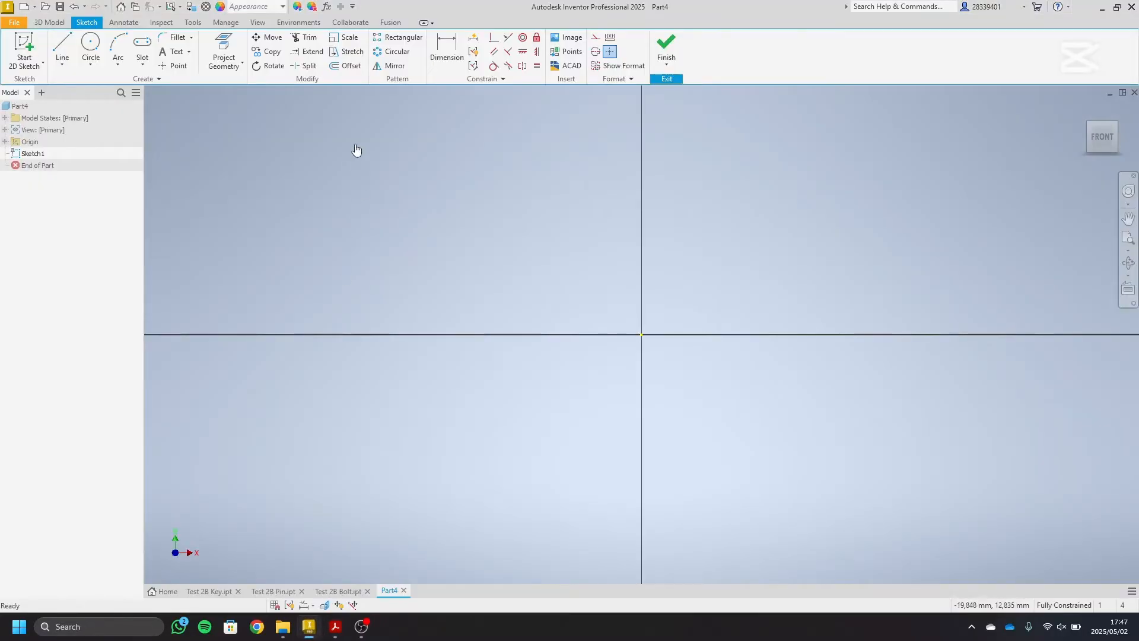
{"action": "left_click", "coordinate": [140, 67]}
{"action": "left_click", "coordinate": [95, 84]}
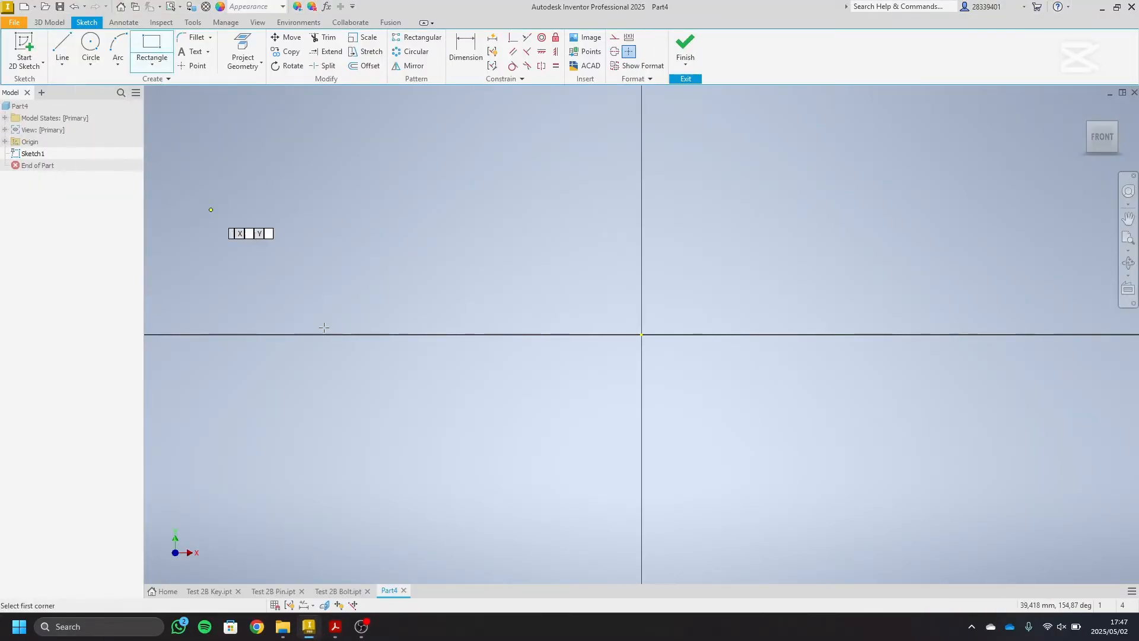
{"action": "left_click", "coordinate": [313, 295]}
{"action": "left_click", "coordinate": [1072, 432]}
{"action": "scroll", "coordinate": [1003, 403], "scroll_direction": "up", "scroll_amount": 5}
{"action": "mouse_move", "coordinate": [886, 374]}
{"action": "middle_mouse_down"}
{"action": "mouse_move", "coordinate": [679, 396]}
{"action": "mouse_move", "coordinate": [604, 377]}
{"action": "middle_mouse_up"}
{"action": "left_click", "coordinate": [649, 361]}
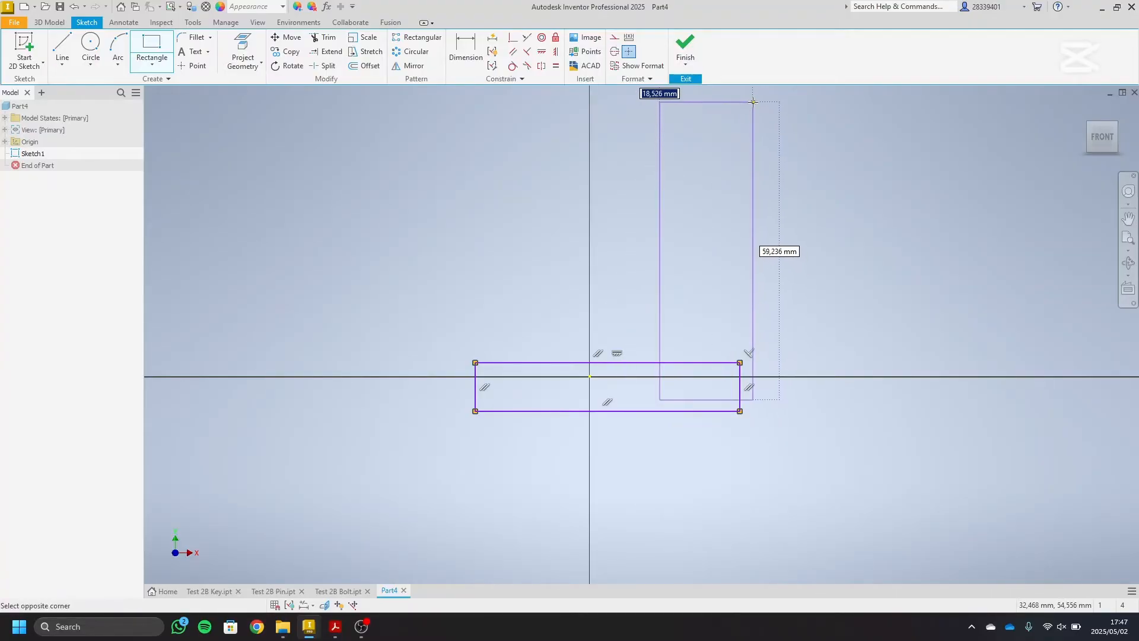
{"action": "right_click", "coordinate": [752, 102]}
{"action": "left_click", "coordinate": [725, 126]}
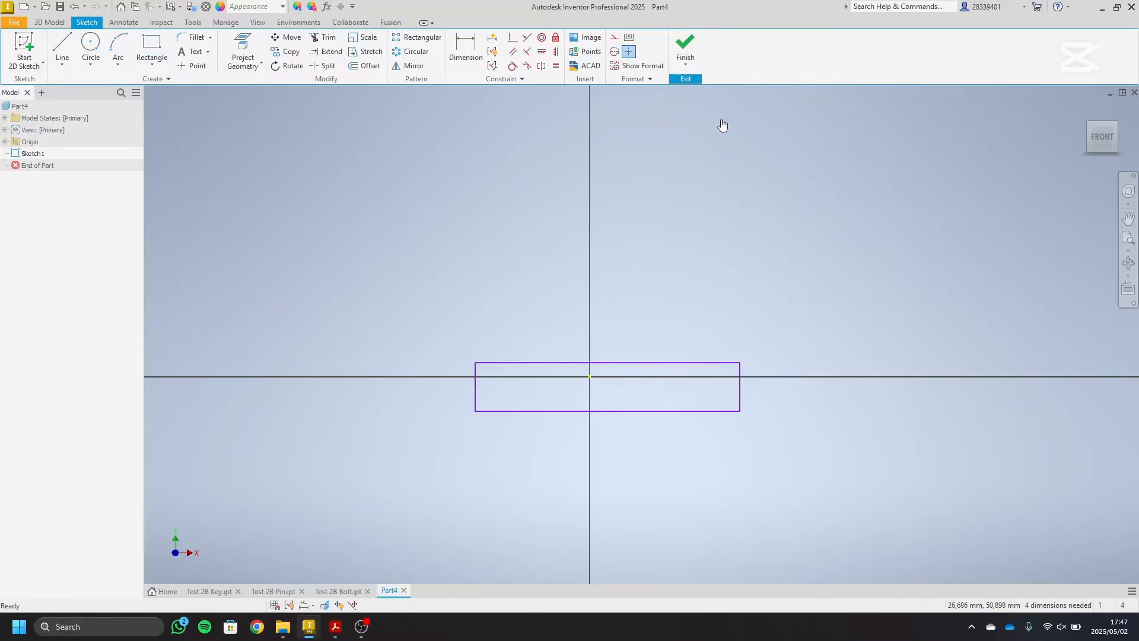
- Sketch a tall upright rectangle for the bracket's wall, sharing the base rectangle's lower right corner and extending well above it
{"action": "left_click", "coordinate": [151, 48]}
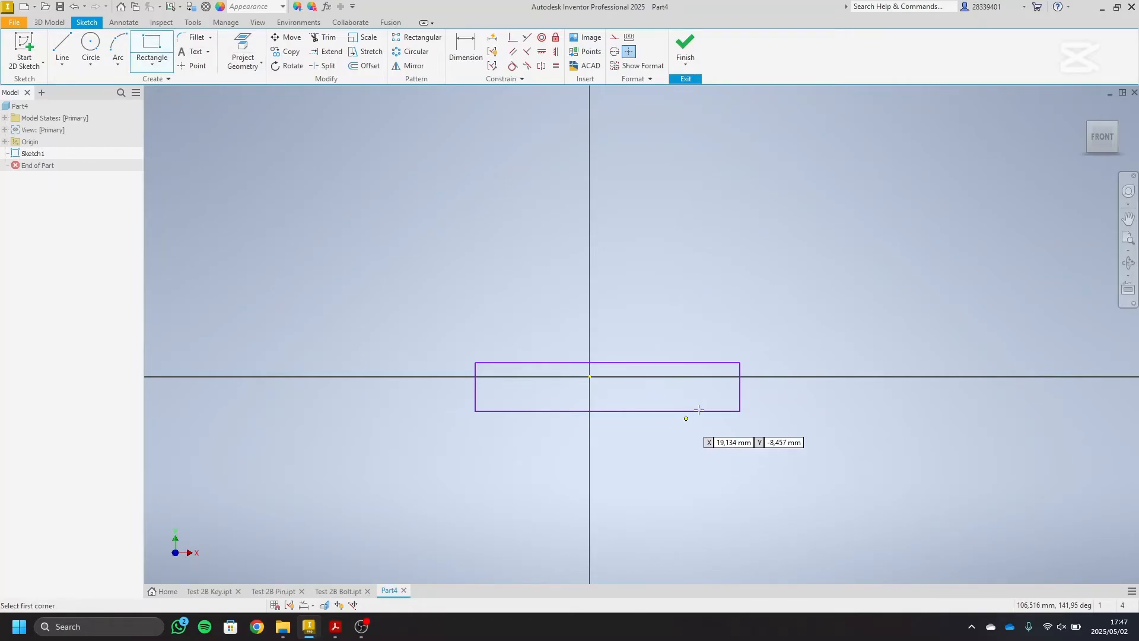
{"action": "left_click", "coordinate": [739, 410]}
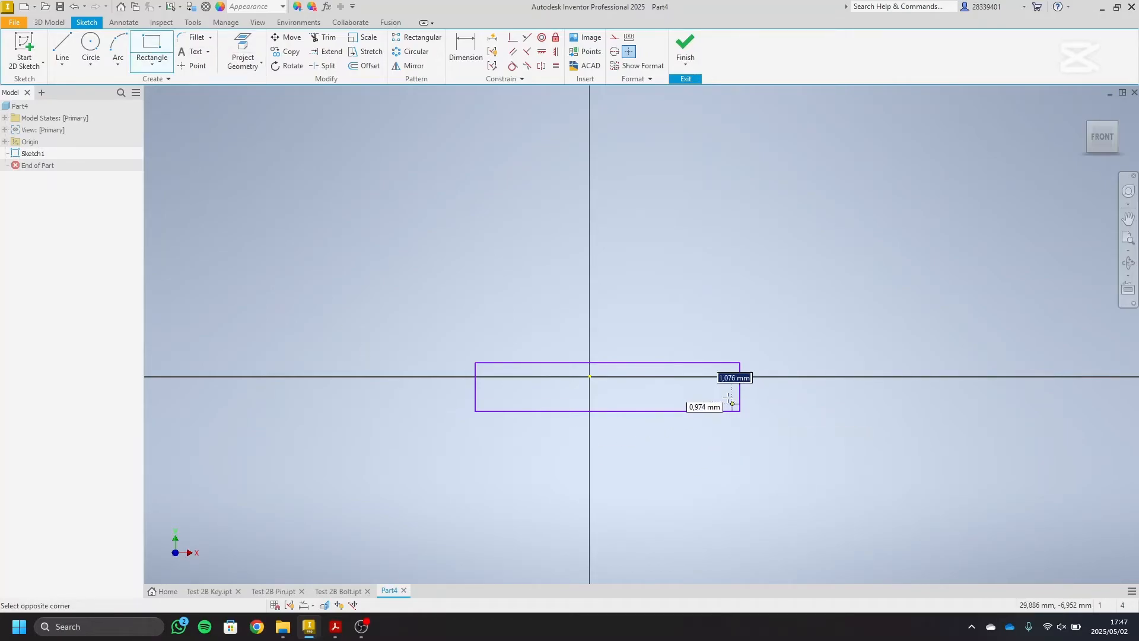
{"action": "key", "text": "Escape"}
{"action": "left_click", "coordinate": [623, 124]}
{"action": "left_click", "coordinate": [739, 410]}
{"action": "right_click", "coordinate": [684, 188]}
{"action": "left_click", "coordinate": [588, 211]}
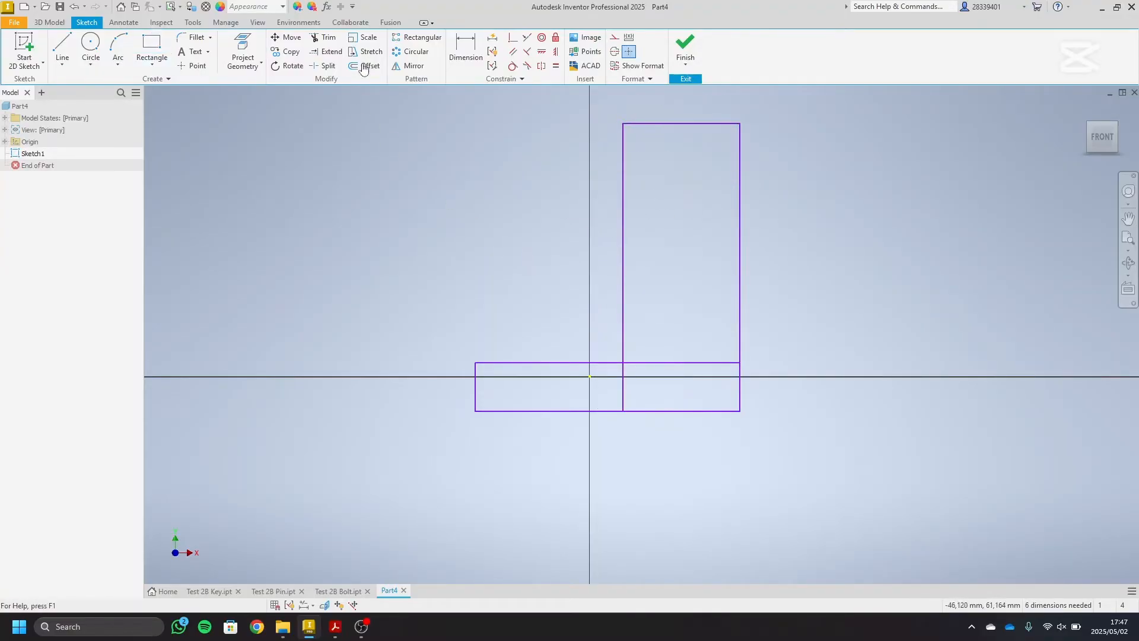
- Recheck the bracket views in the PDF drawing and align the base rectangle's top-edge midpoint vertically with the sketch origin
{"action": "left_click", "coordinate": [336, 626]}
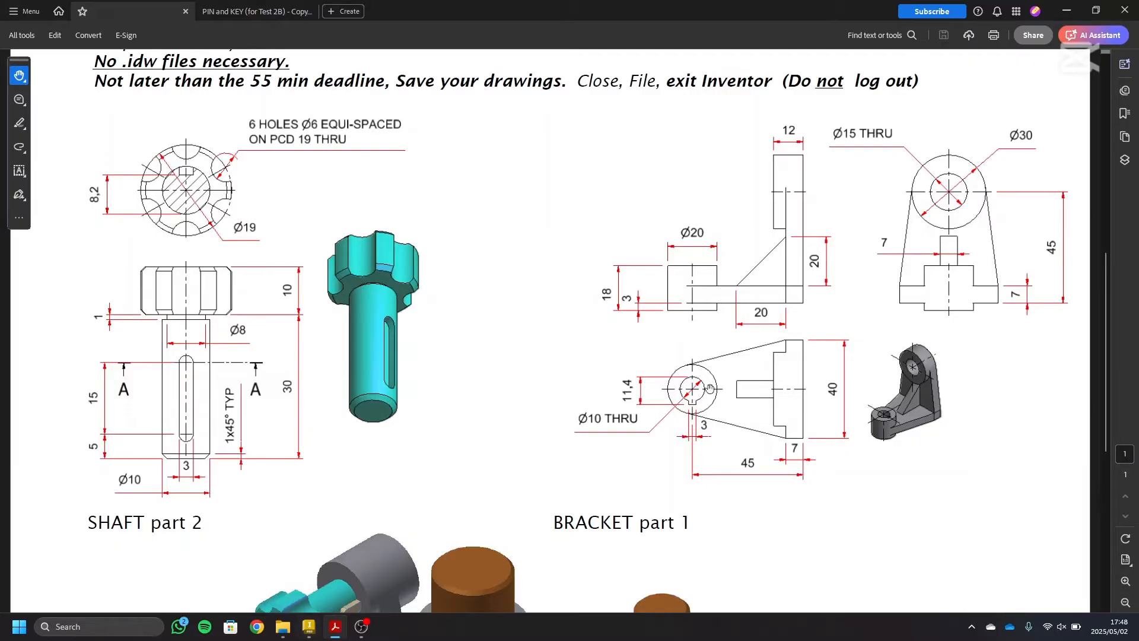
{"action": "left_click", "coordinate": [309, 627]}
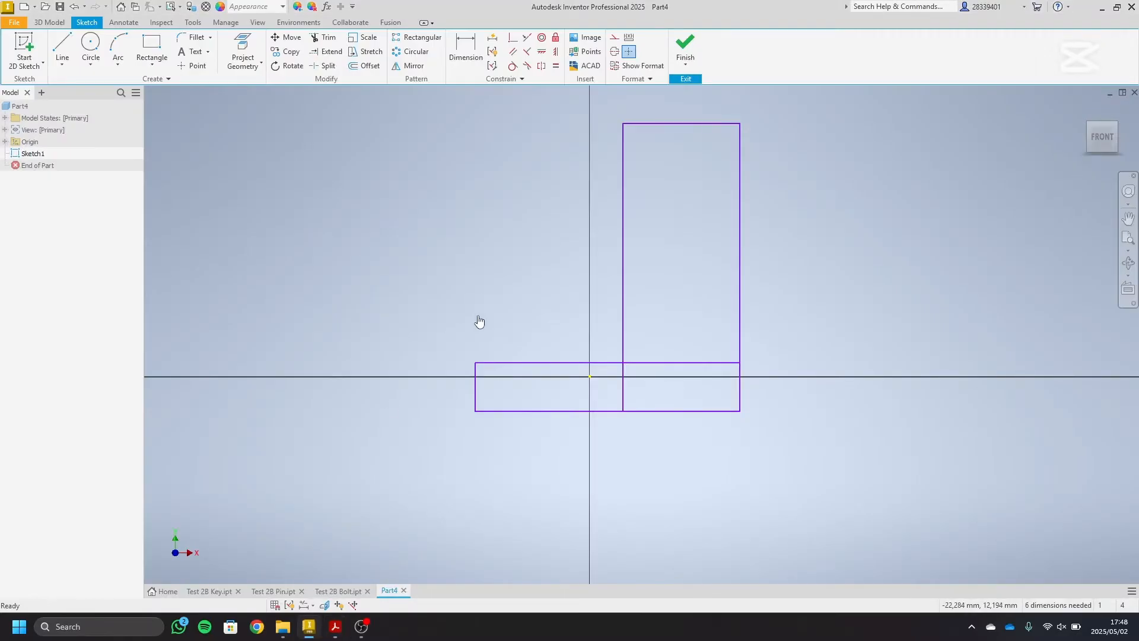
{"action": "left_click", "coordinate": [555, 54]}
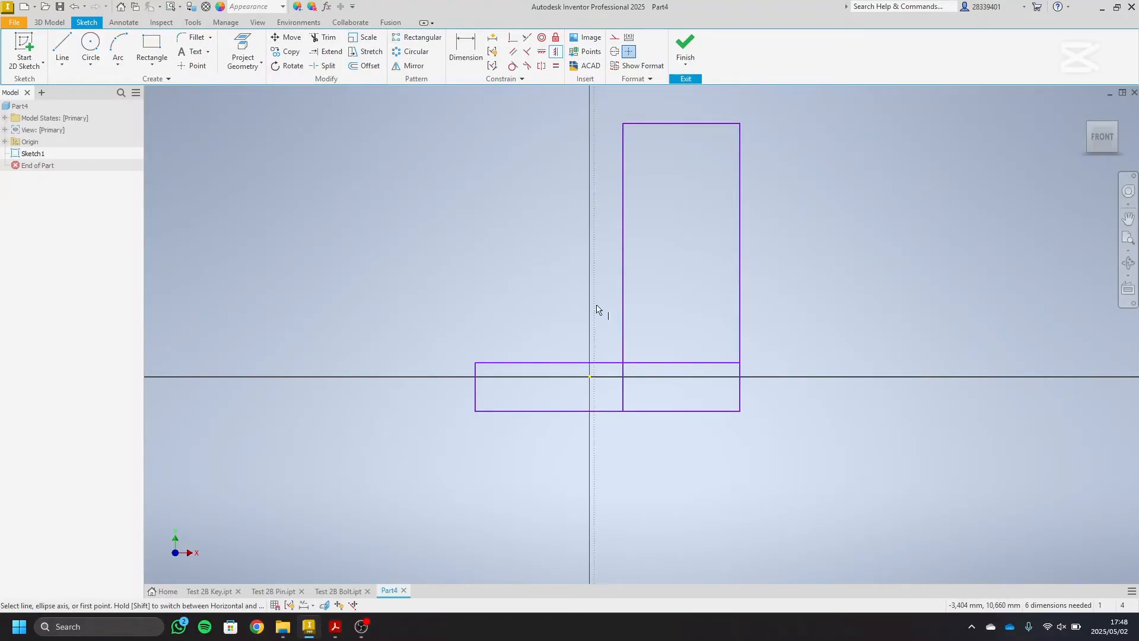
{"action": "left_click", "coordinate": [608, 363]}
{"action": "left_click", "coordinate": [590, 376]}
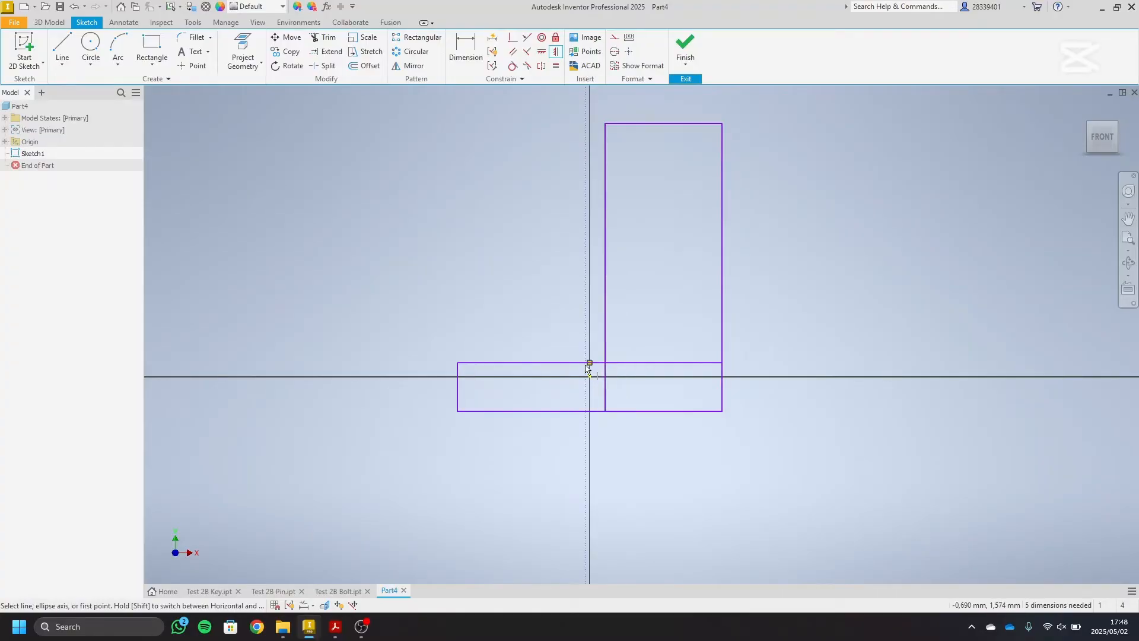
{"action": "right_click", "coordinate": [480, 218]}
{"action": "left_click", "coordinate": [521, 211]}
- Align the midpoint of the base rectangle's left edge horizontally with the sketch origin
{"action": "left_click", "coordinate": [541, 54]}
{"action": "left_click", "coordinate": [458, 387]}
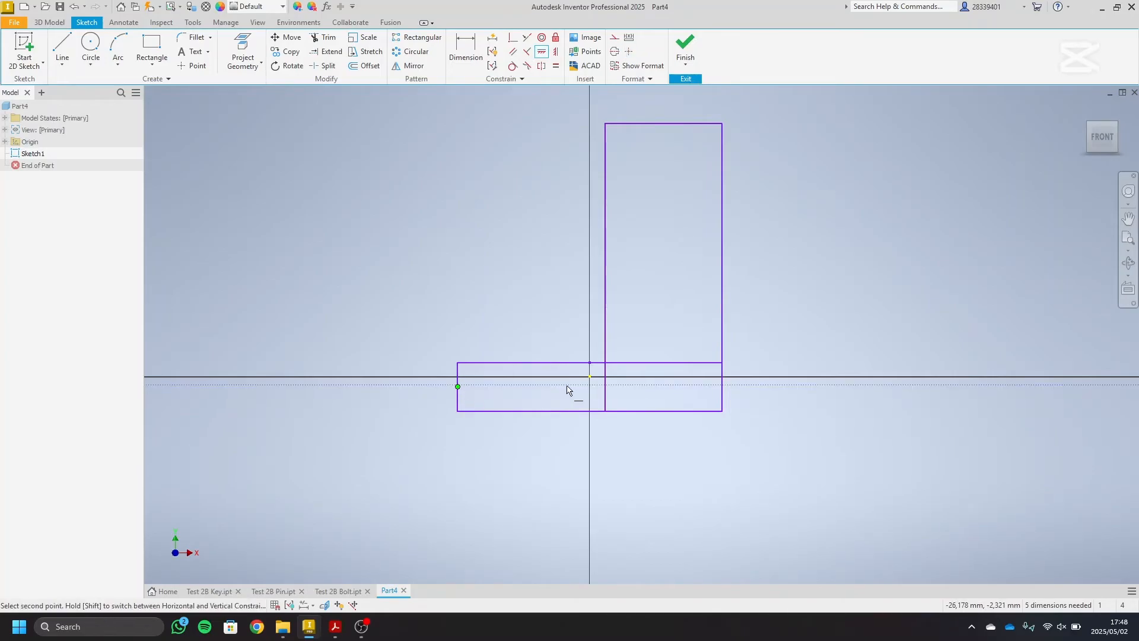
{"action": "left_click", "coordinate": [587, 376]}
{"action": "right_click", "coordinate": [514, 287]}
{"action": "left_click", "coordinate": [543, 285]}
- Dimension the upright rectangle's width as 7 mm along its top edge
{"action": "left_click", "coordinate": [465, 49]}
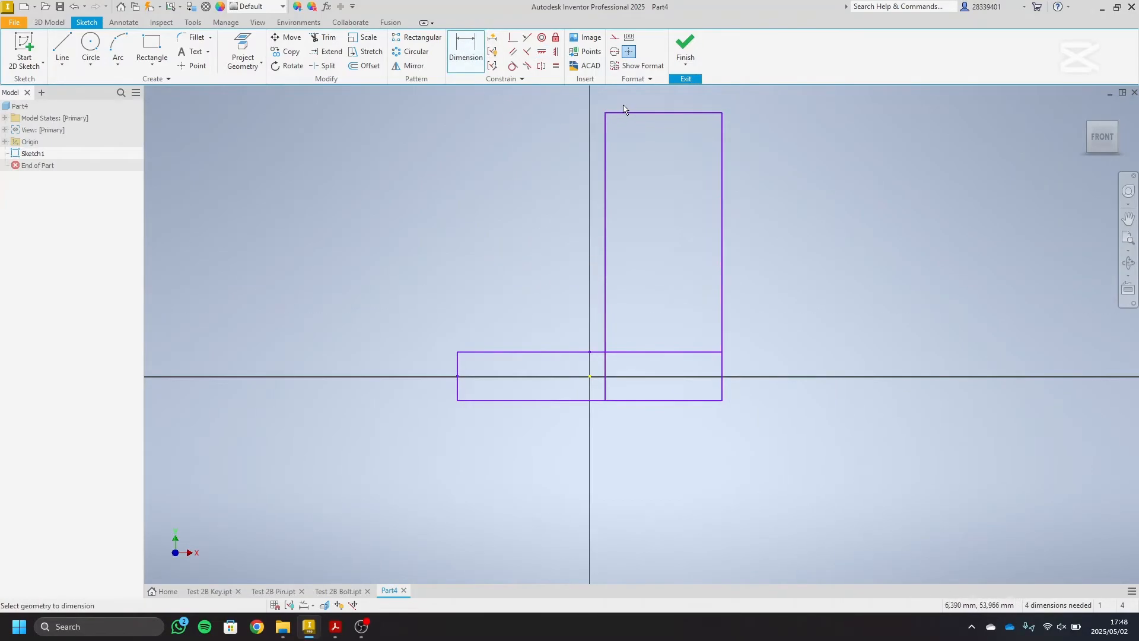
{"action": "left_click", "coordinate": [637, 112]}
{"action": "left_click", "coordinate": [653, 101]}
{"action": "type", "text": "7"}
{"action": "key", "text": "Return"}
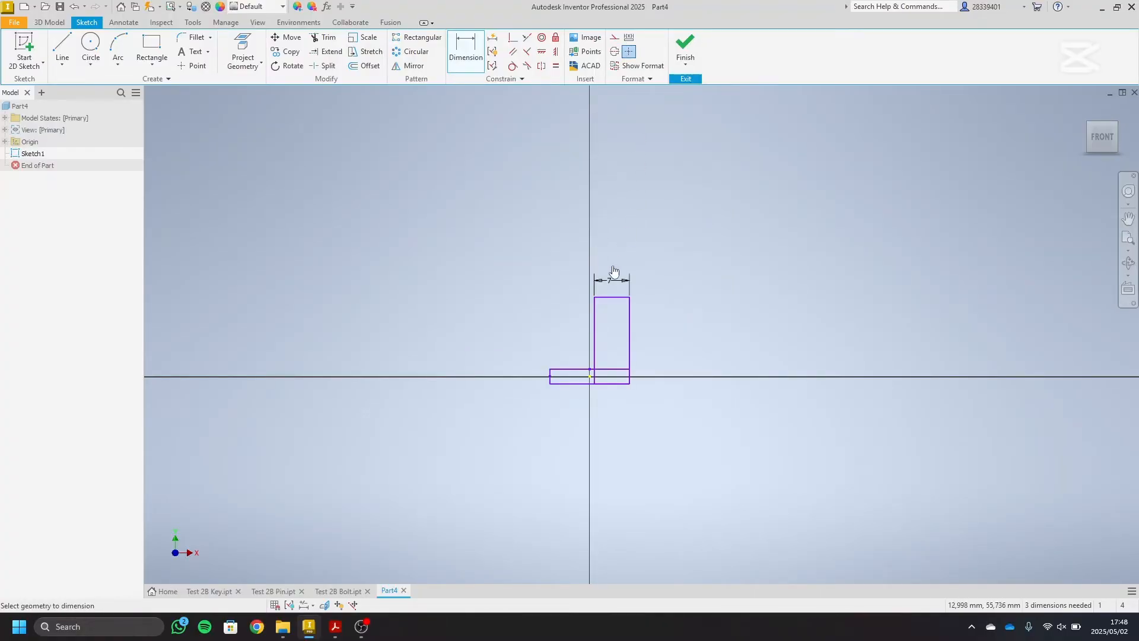
- Dimension the base rectangle's height as 7 mm along its left edge
{"action": "scroll", "coordinate": [614, 271], "scroll_direction": "up", "scroll_amount": 3}
{"action": "scroll", "coordinate": [578, 395], "scroll_direction": "up", "scroll_amount": 3}
{"action": "middle_click_drag", "start_coordinate": [578, 395], "coordinate": [572, 263]}
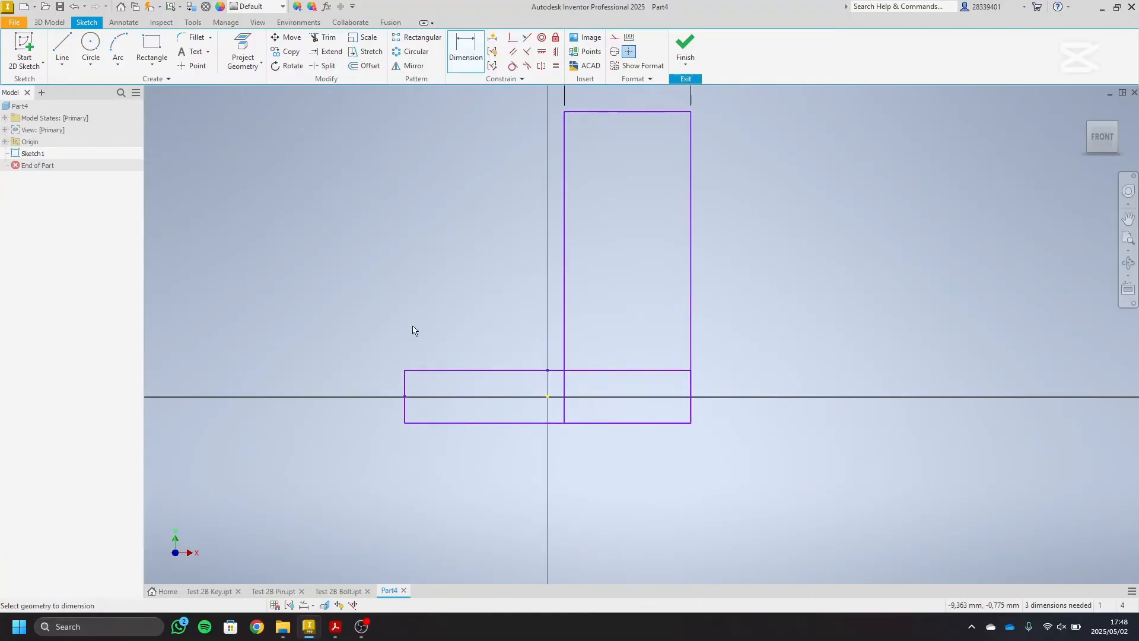
{"action": "left_click", "coordinate": [405, 393]}
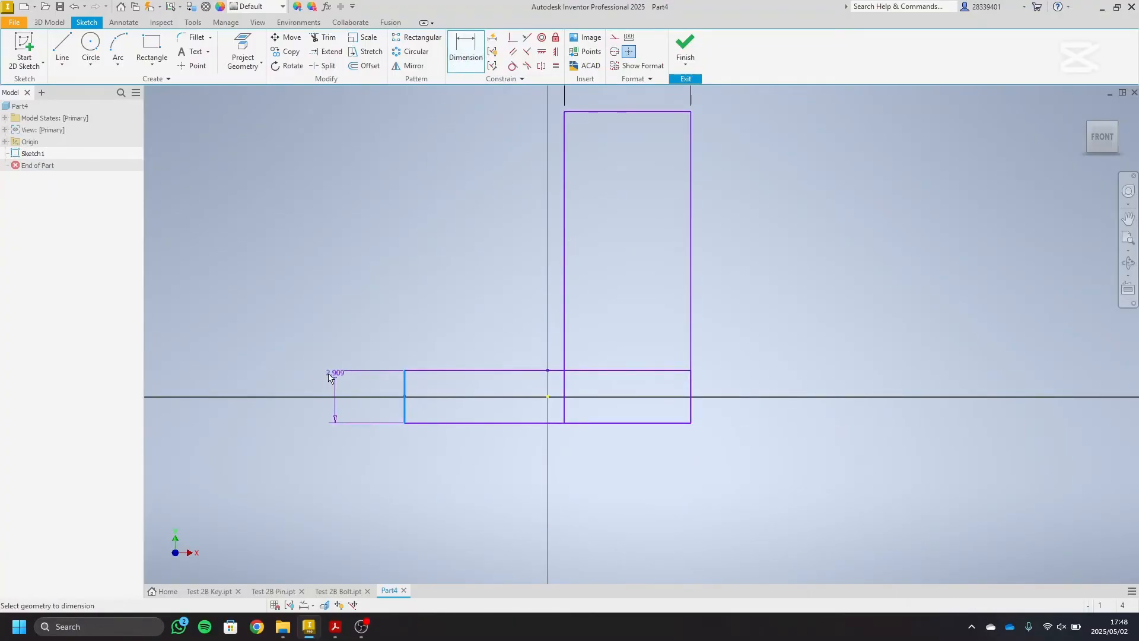
{"action": "left_click", "coordinate": [323, 377]}
{"action": "type", "text": "7"}
{"action": "key", "text": "Return"}
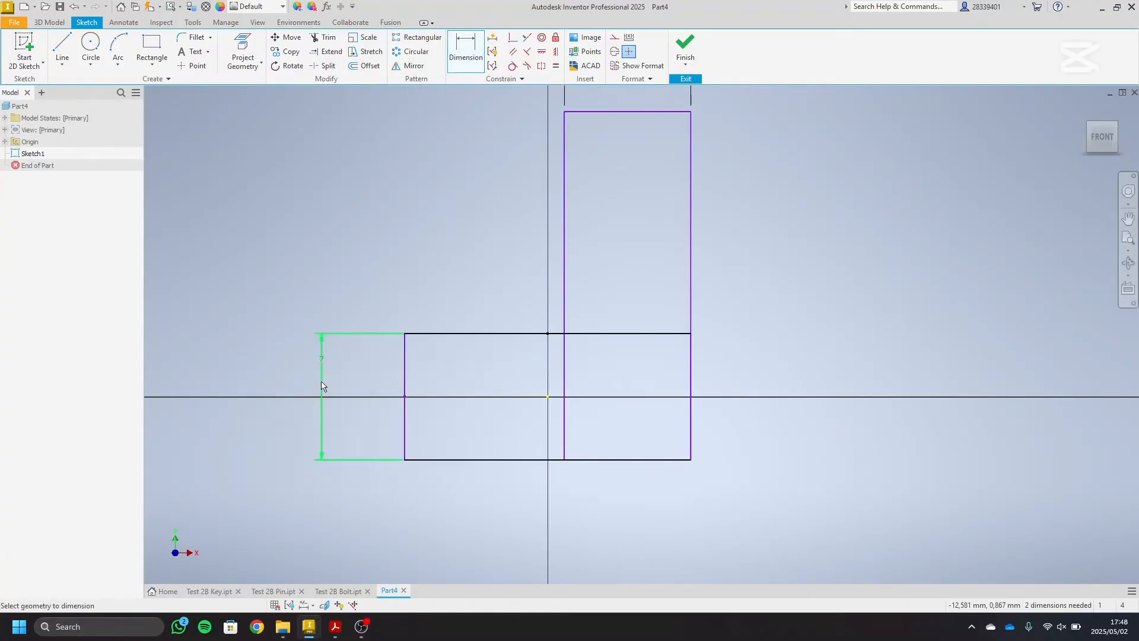
- Dimension the base rectangle's length as 50 mm along its bottom edge
{"action": "scroll", "coordinate": [471, 290], "scroll_direction": "down", "scroll_amount": 3}
{"action": "middle_click_drag", "start_coordinate": [473, 288], "coordinate": [451, 371]}
{"action": "left_click", "coordinate": [427, 473]}
{"action": "left_click", "coordinate": [439, 530]}
{"action": "type", "text": "50"}
{"action": "key", "text": "Return"}
- Dimension the upright rectangle's overall height as 60 mm and bring up the bracket views in the PDF drawing
{"action": "scroll", "coordinate": [801, 378], "scroll_direction": "down", "scroll_amount": 2}
{"action": "scroll", "coordinate": [801, 378], "scroll_direction": "down", "scroll_amount": 2}
{"action": "left_click", "coordinate": [769, 368]}
{"action": "left_click", "coordinate": [817, 356]}
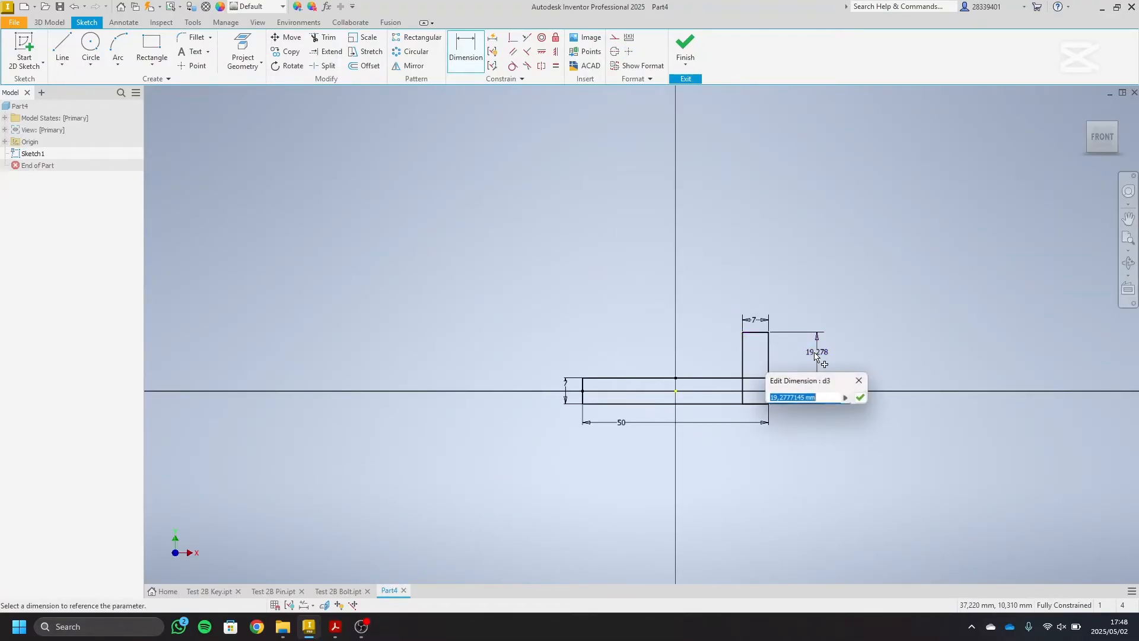
{"action": "type", "text": "60"}
{"action": "key", "text": "Return"}
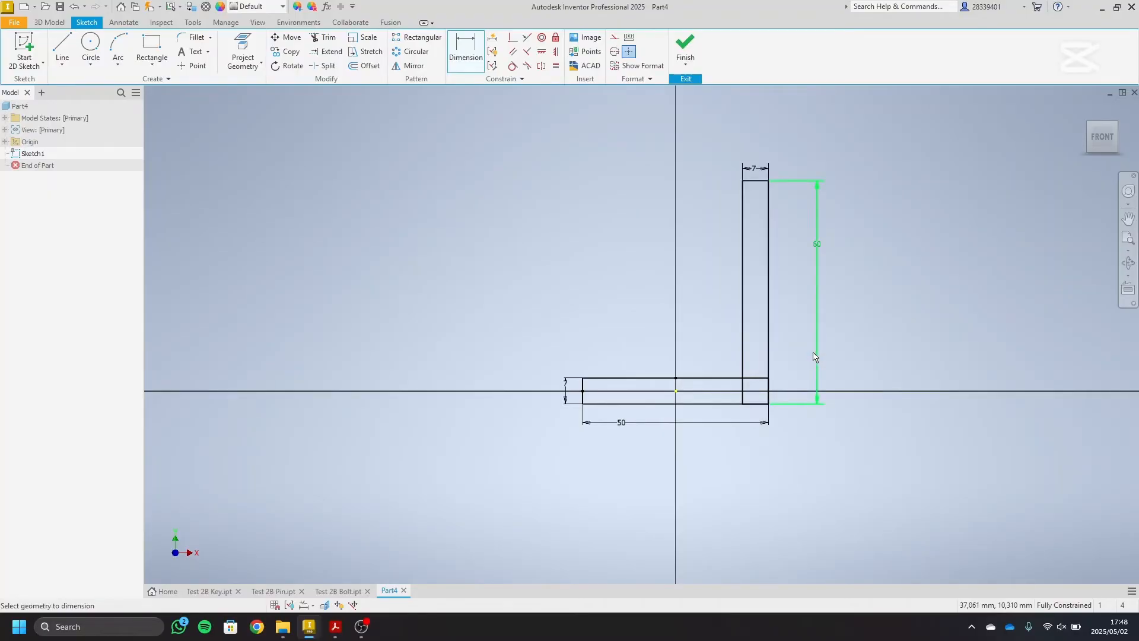
{"action": "left_click", "coordinate": [328, 630]}
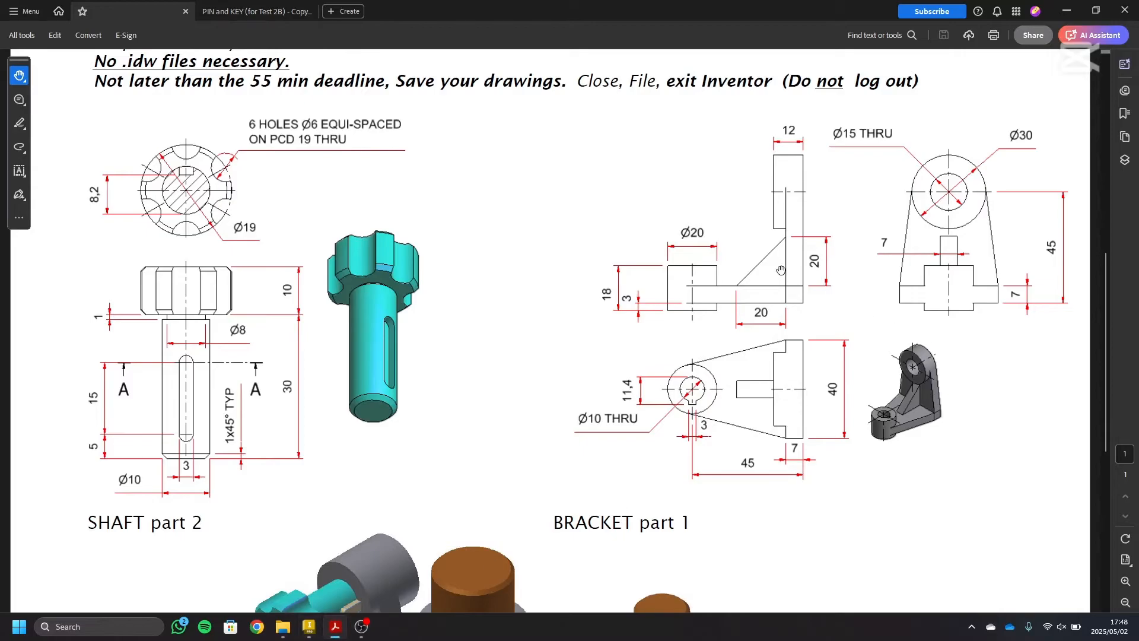
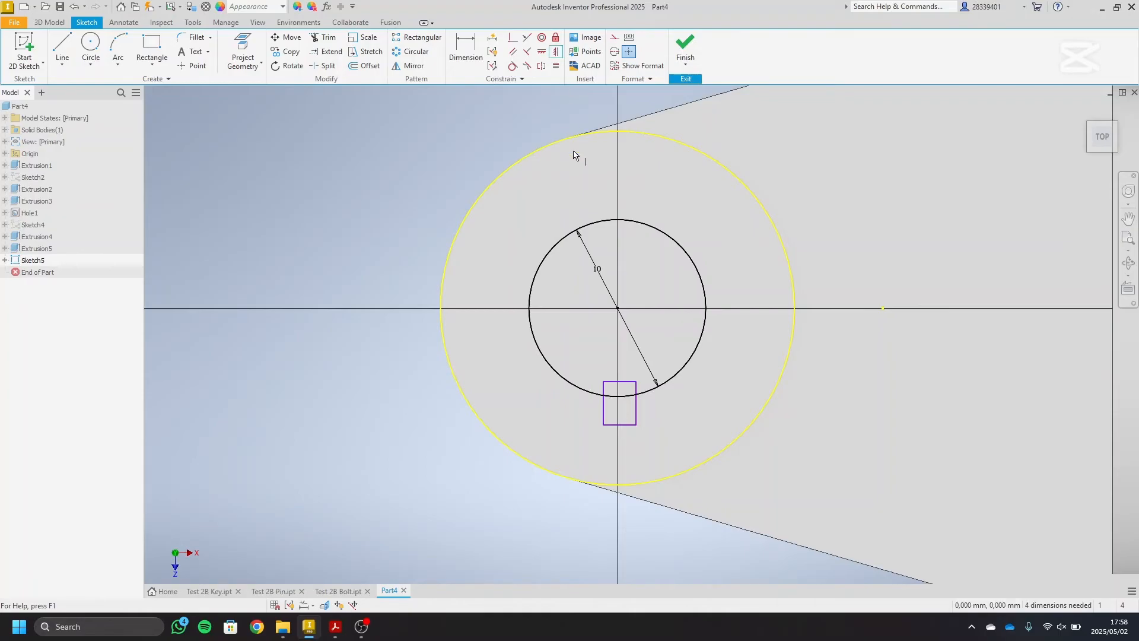
- Align the midpoint of the keyway rectangle's top edge vertically with the centre of the 10 mm circle
{"action": "left_click", "coordinate": [619, 381]}
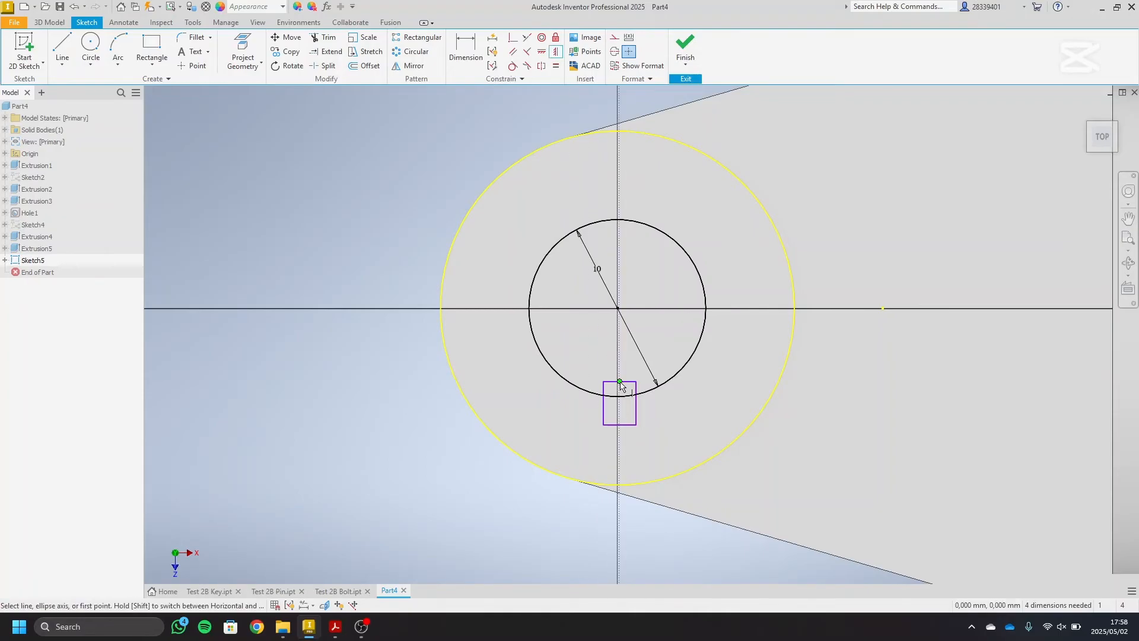
{"action": "left_click", "coordinate": [617, 308]}
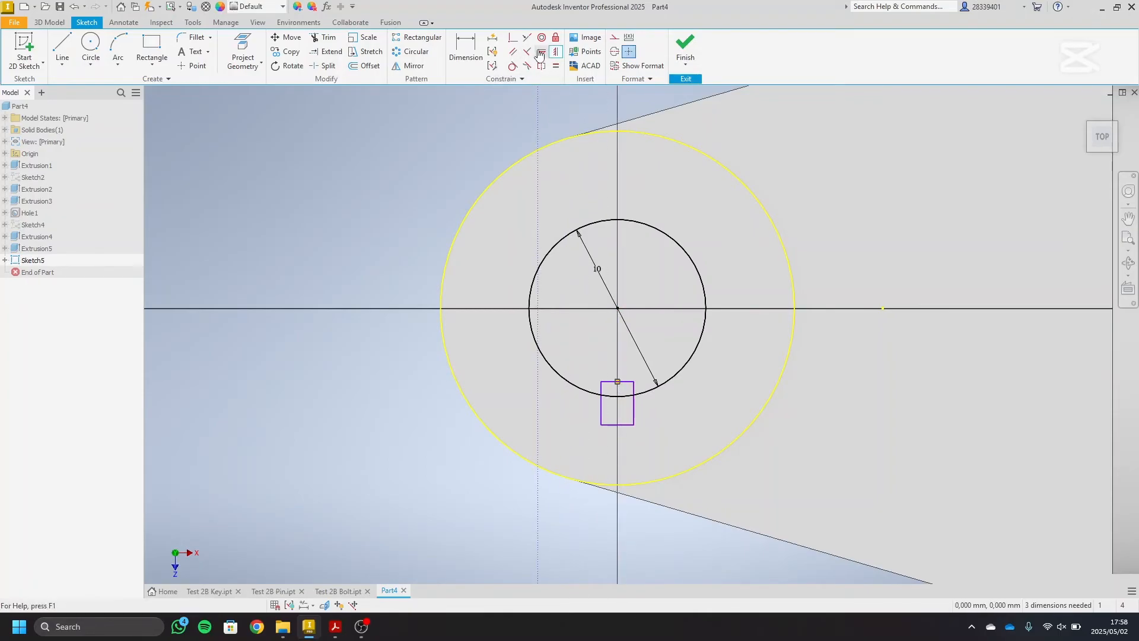
{"action": "left_click", "coordinate": [472, 54]}
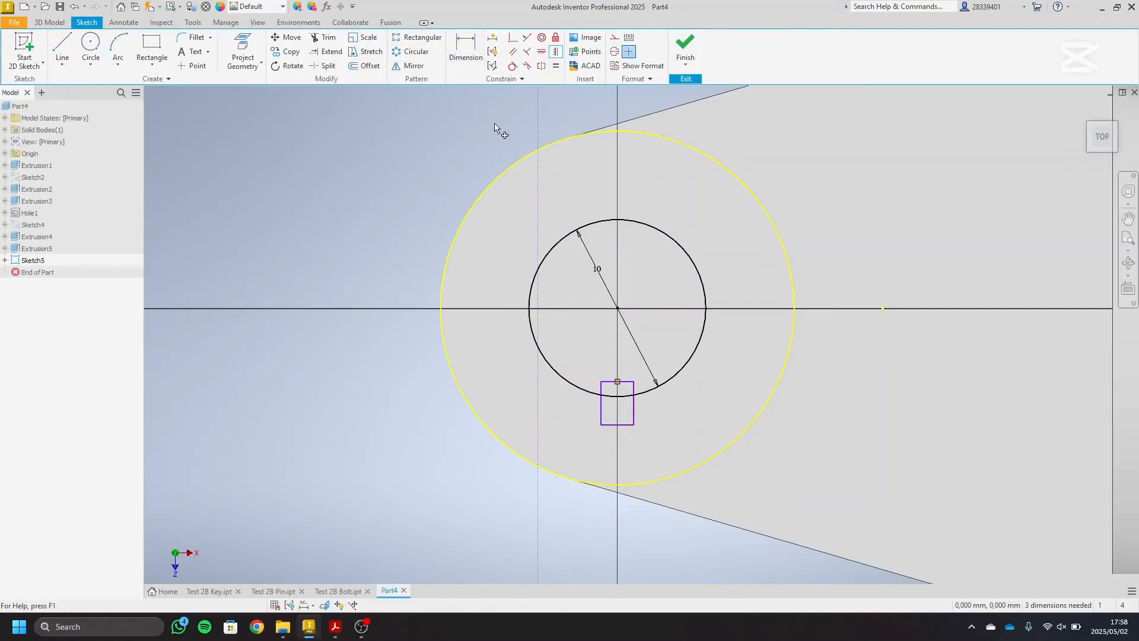
{"action": "left_click", "coordinate": [621, 221]}
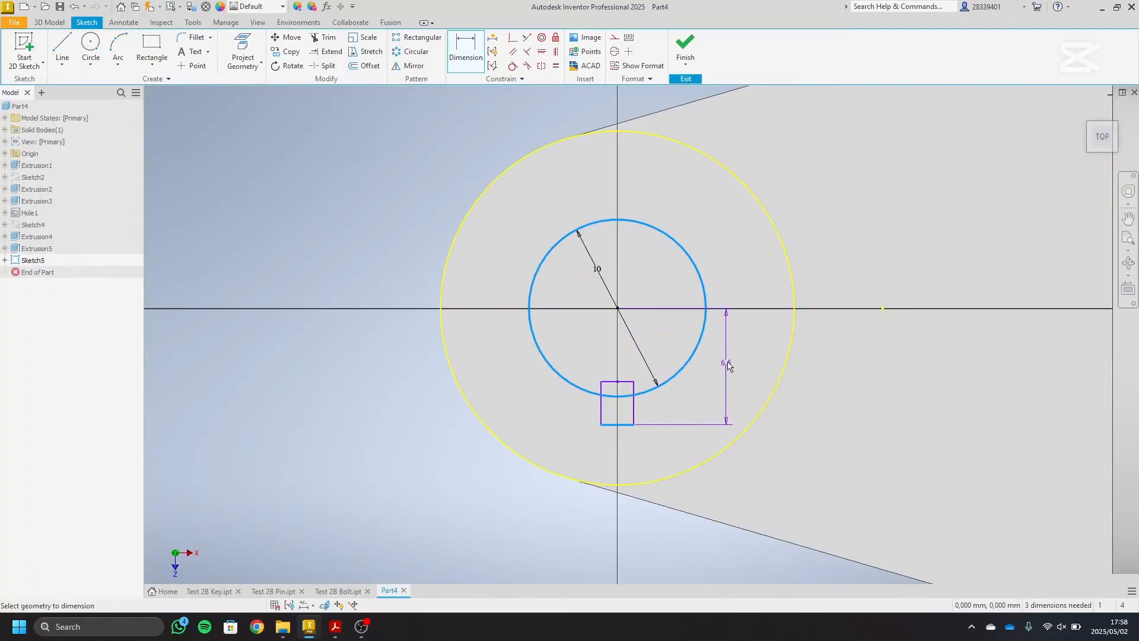
{"action": "right_click", "coordinate": [717, 358]}
{"action": "left_click", "coordinate": [680, 360]}
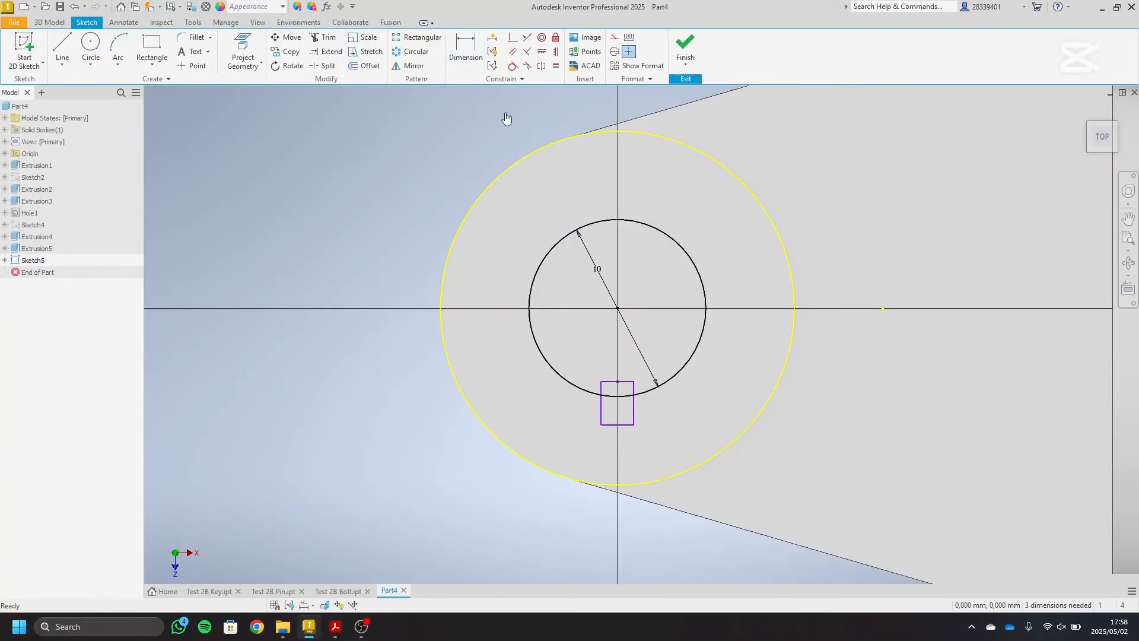
- Dimension the distance from the keyway rectangle's bottom edge to the far side of the 10 mm circle as 11.4 mm
{"action": "left_click", "coordinate": [466, 66]}
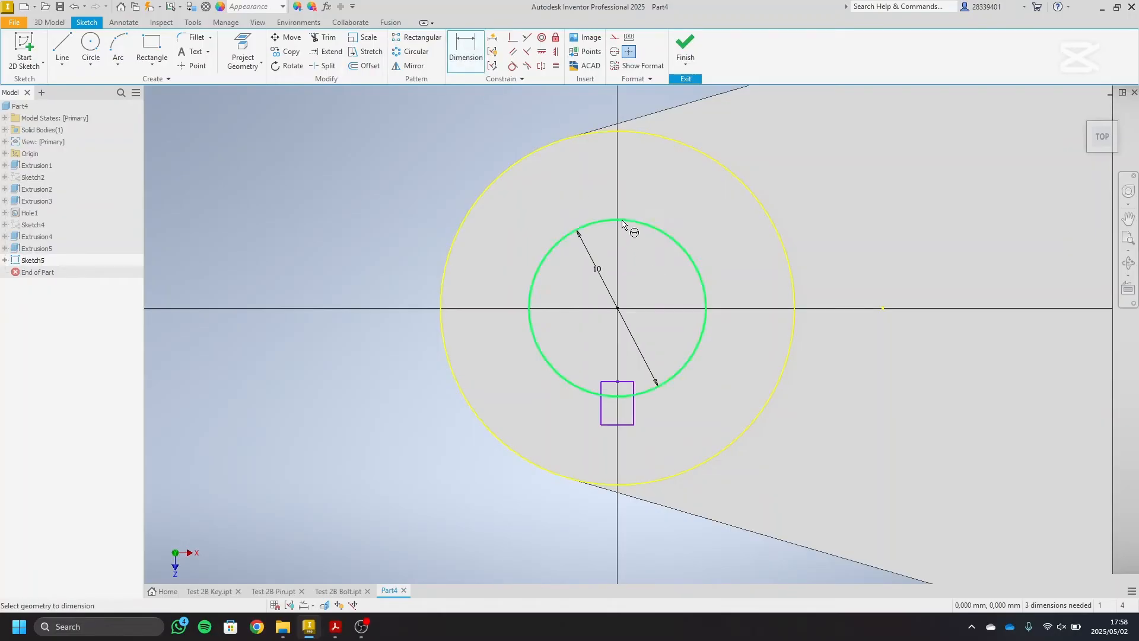
{"action": "left_click", "coordinate": [623, 425]}
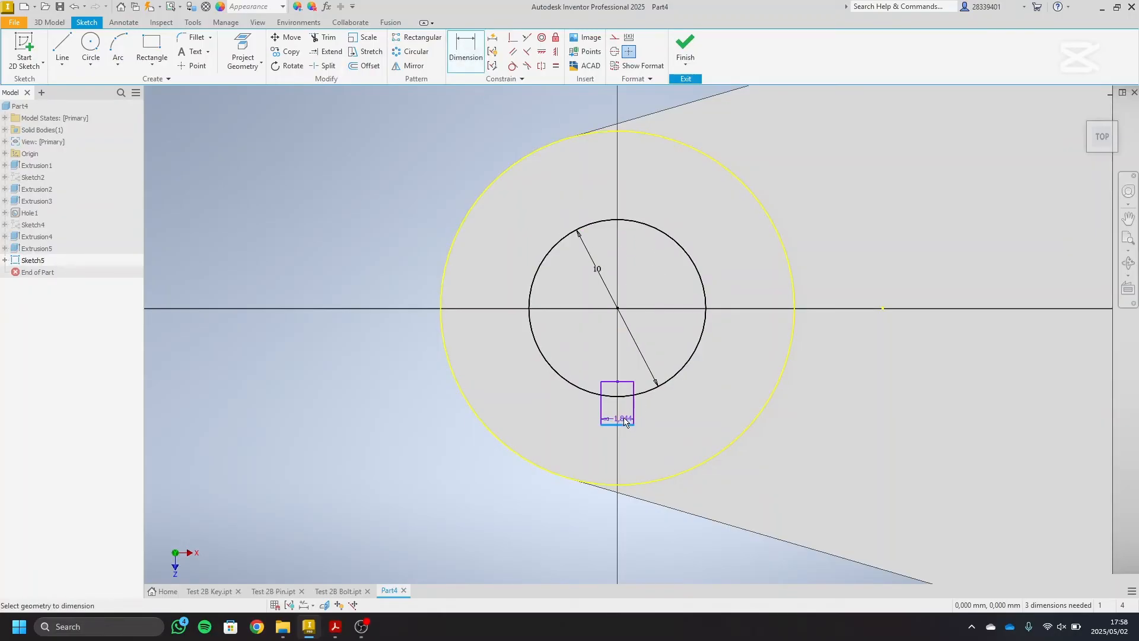
{"action": "left_click", "coordinate": [616, 221]}
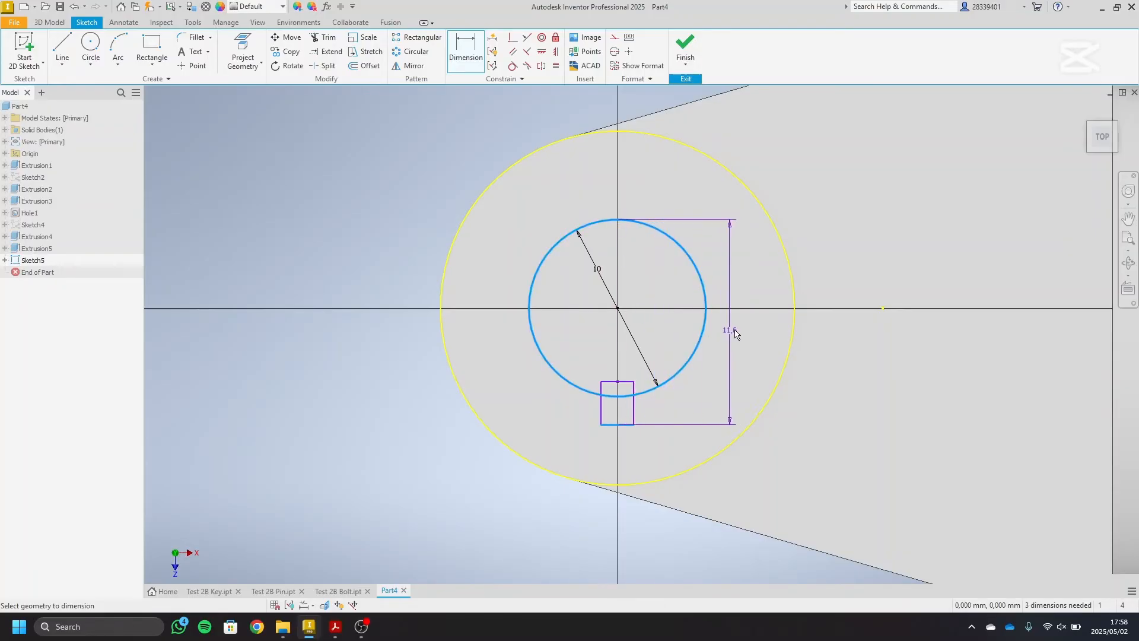
{"action": "left_click", "coordinate": [757, 333]}
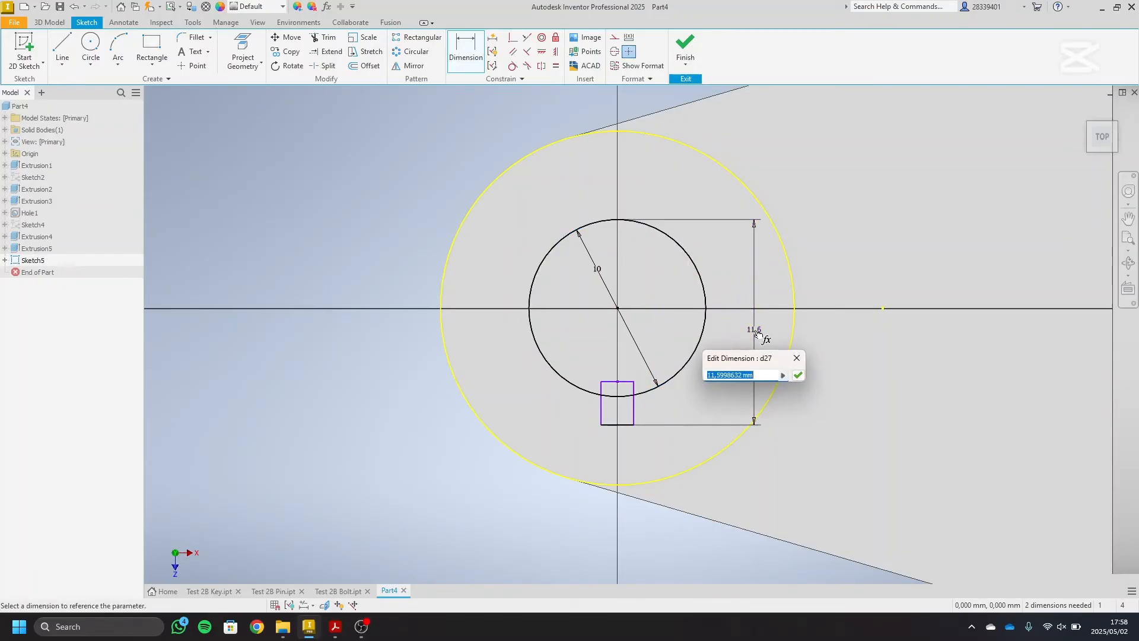
{"action": "type", "text": "11.4"}
{"action": "key", "text": "Return"}
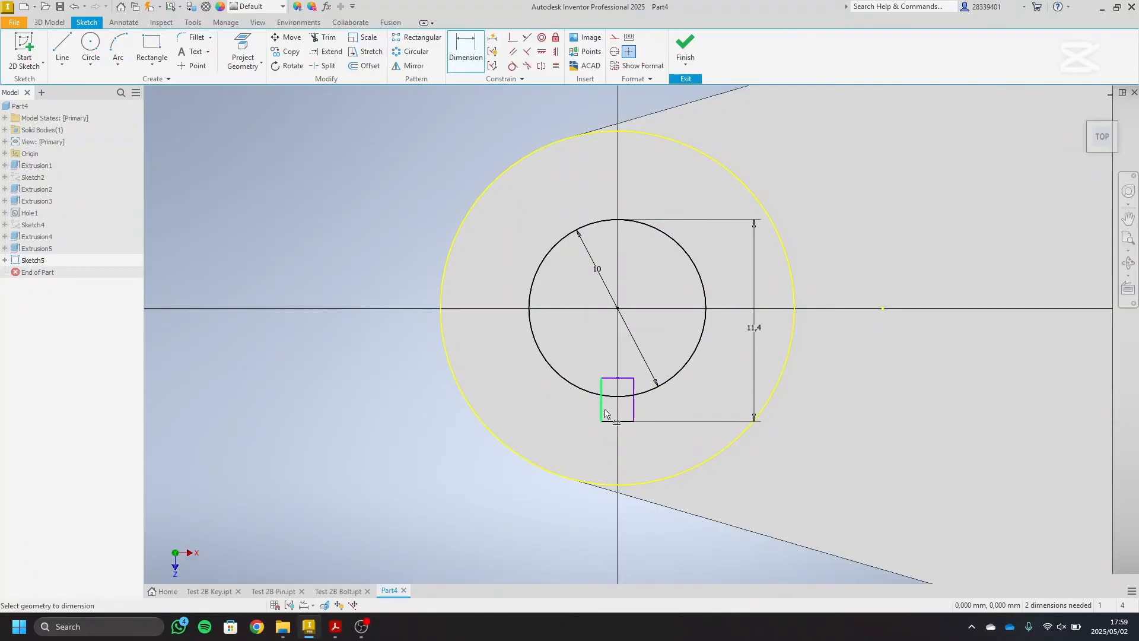
- Dimension the keyway rectangle's width between its two vertical sides as 3 mm
{"action": "left_click", "coordinate": [604, 414]}
{"action": "left_click", "coordinate": [634, 414]}
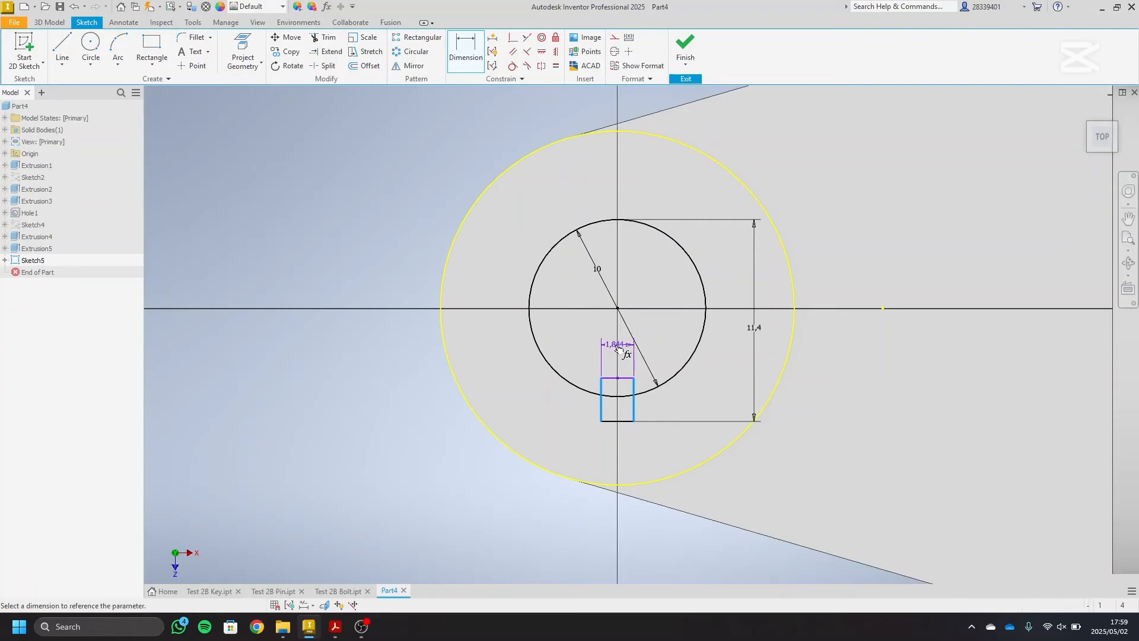
{"action": "left_click", "coordinate": [617, 347]}
{"action": "type", "text": "3"}
{"action": "key", "text": "Return"}
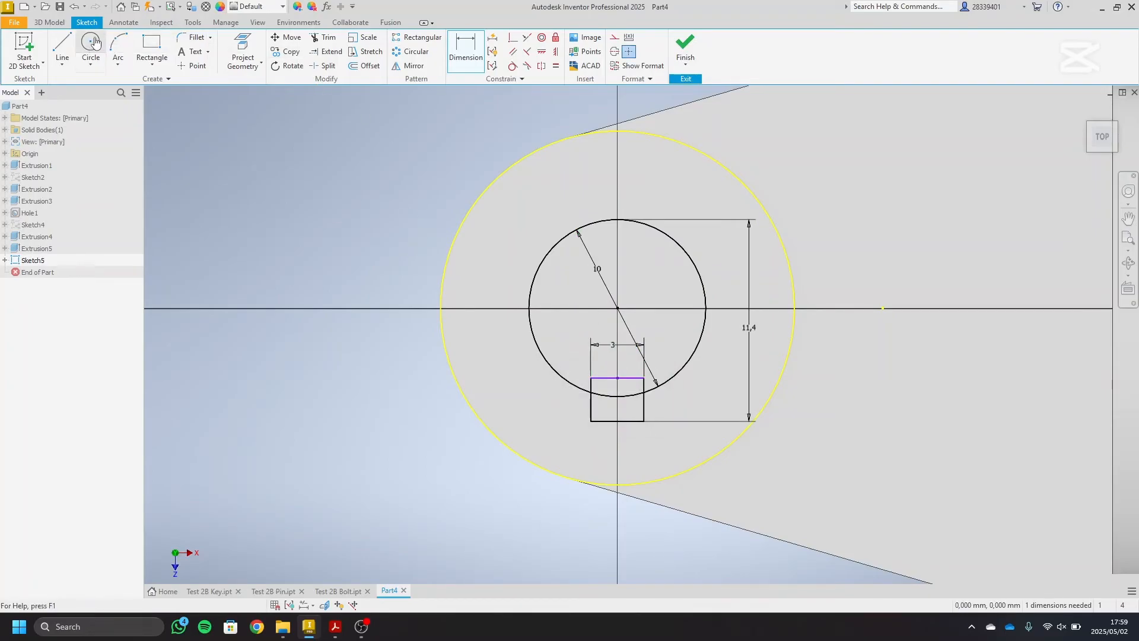
- Extrude-cut the 10 mm circle and the keyway rectangle through all of the lower cylindrical boss
{"action": "left_click", "coordinate": [51, 23]}
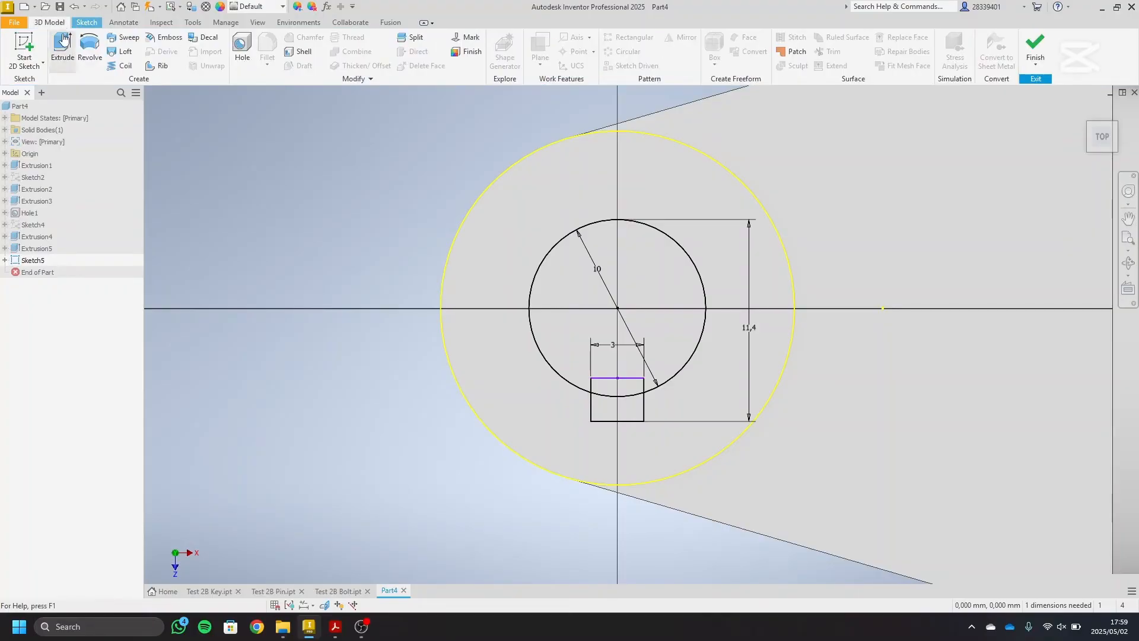
{"action": "left_click", "coordinate": [63, 42]}
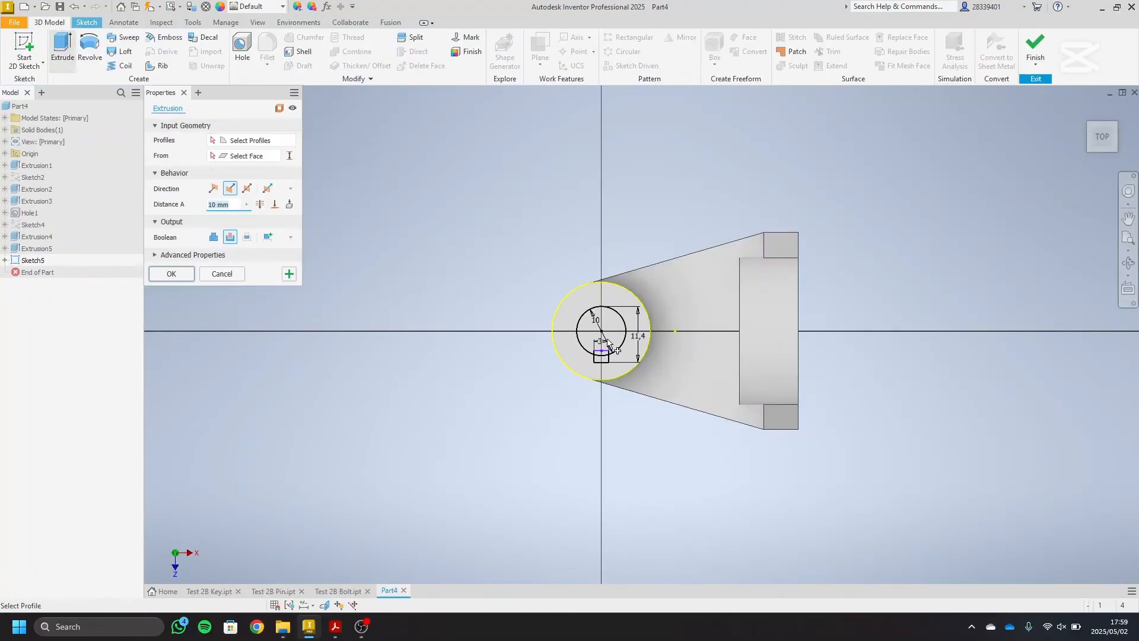
{"action": "scroll", "coordinate": [602, 347], "scroll_direction": "down", "scroll_amount": 3}
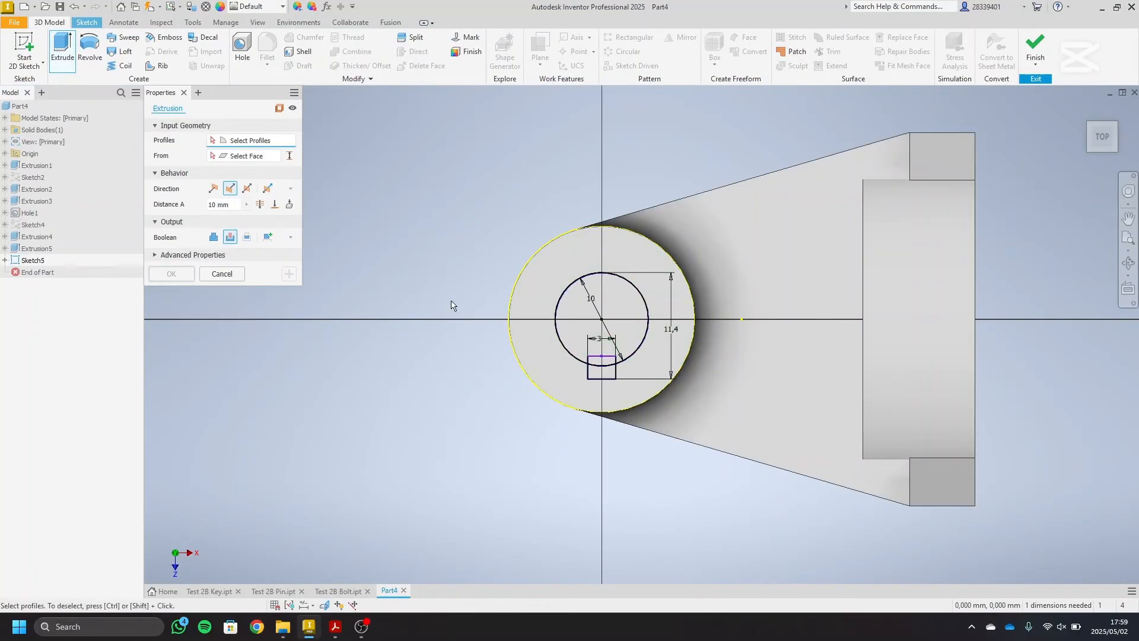
{"action": "scroll", "coordinate": [604, 326], "scroll_direction": "down", "scroll_amount": 3}
{"action": "scroll", "coordinate": [603, 326], "scroll_direction": "down", "scroll_amount": 2}
{"action": "scroll", "coordinate": [521, 300], "scroll_direction": "up", "scroll_amount": 2}
{"action": "left_click", "coordinate": [528, 300]}
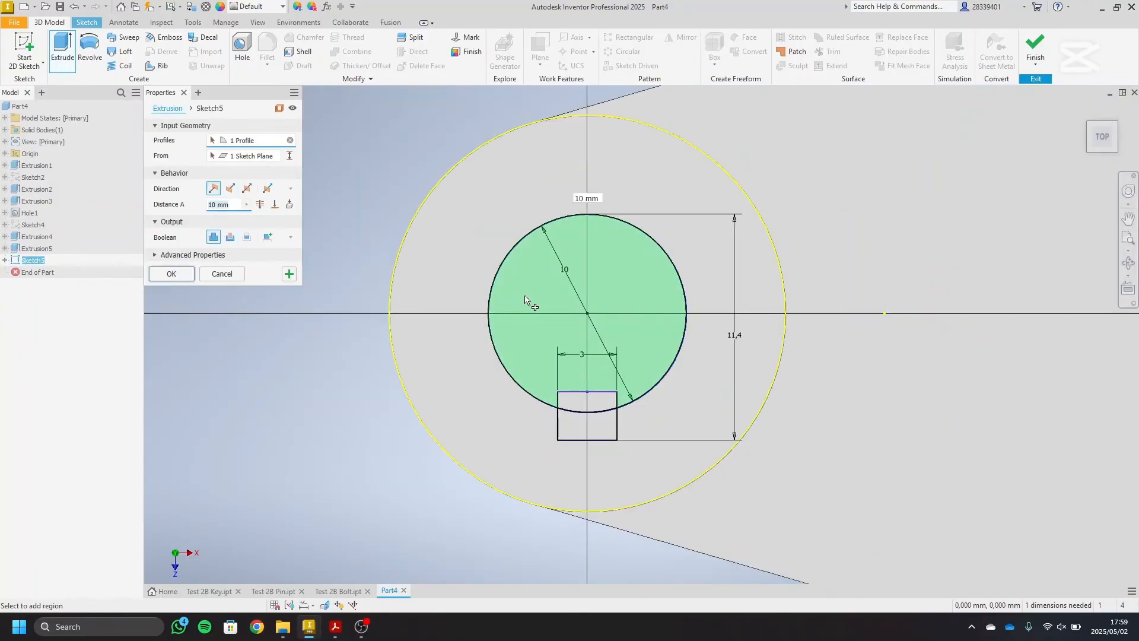
{"action": "left_click", "coordinate": [578, 408]}
{"action": "left_click", "coordinate": [583, 425]}
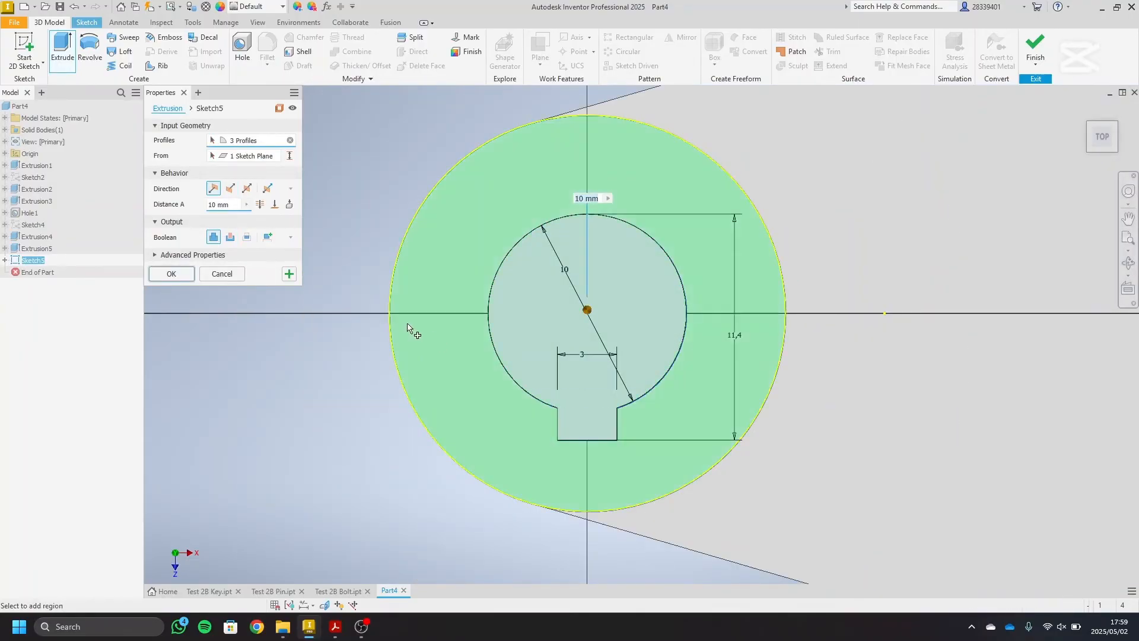
{"action": "left_click", "coordinate": [231, 237]}
{"action": "left_click", "coordinate": [259, 204]}
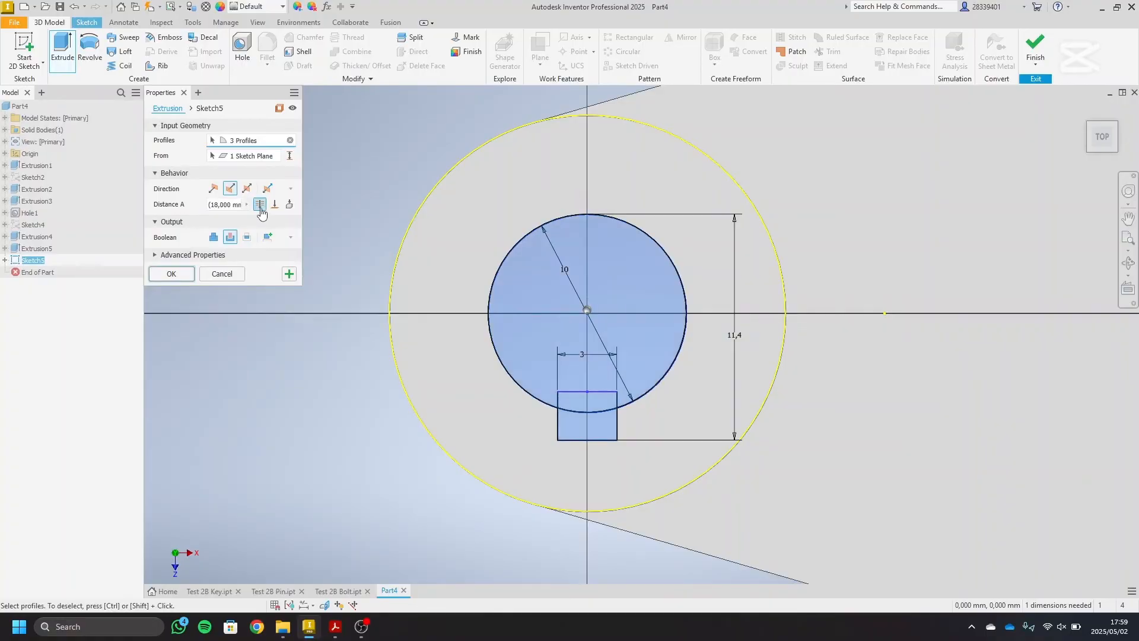
{"action": "left_click", "coordinate": [172, 274]}
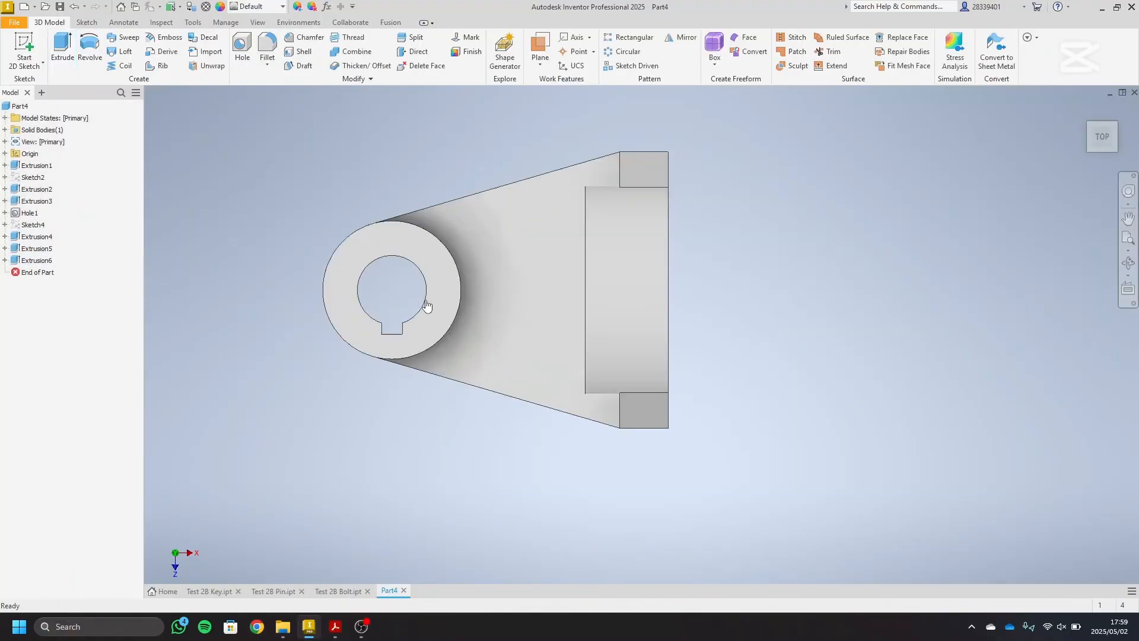
- Examine the bracket's keyed bore and plates from the top, front and corner views
{"action": "left_click", "coordinate": [1090, 146]}
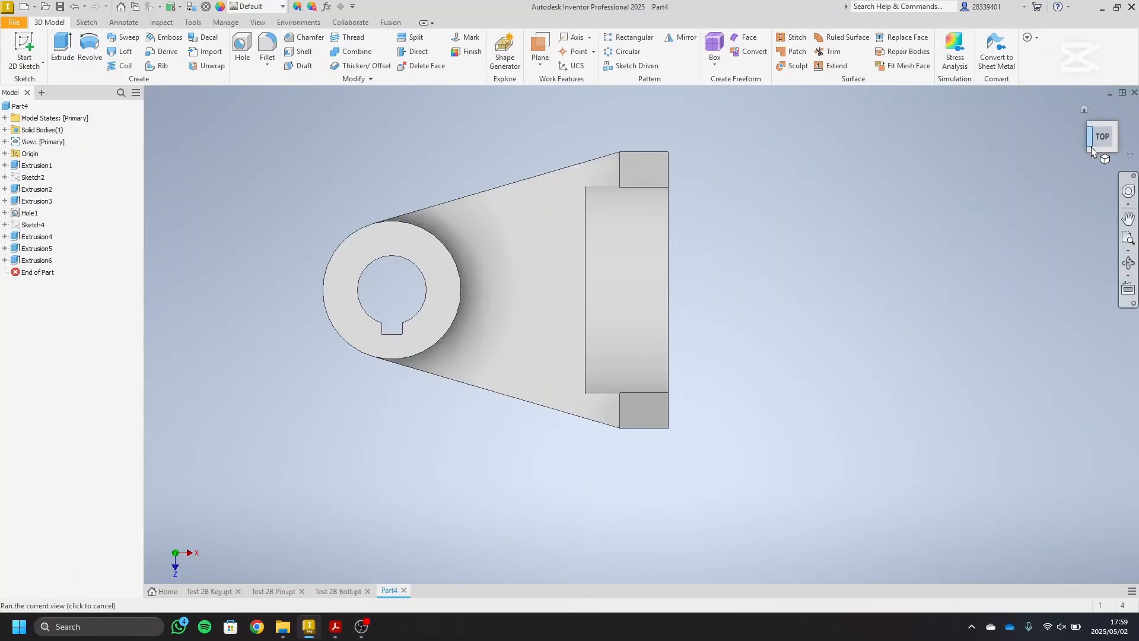
{"action": "left_click", "coordinate": [1104, 150]}
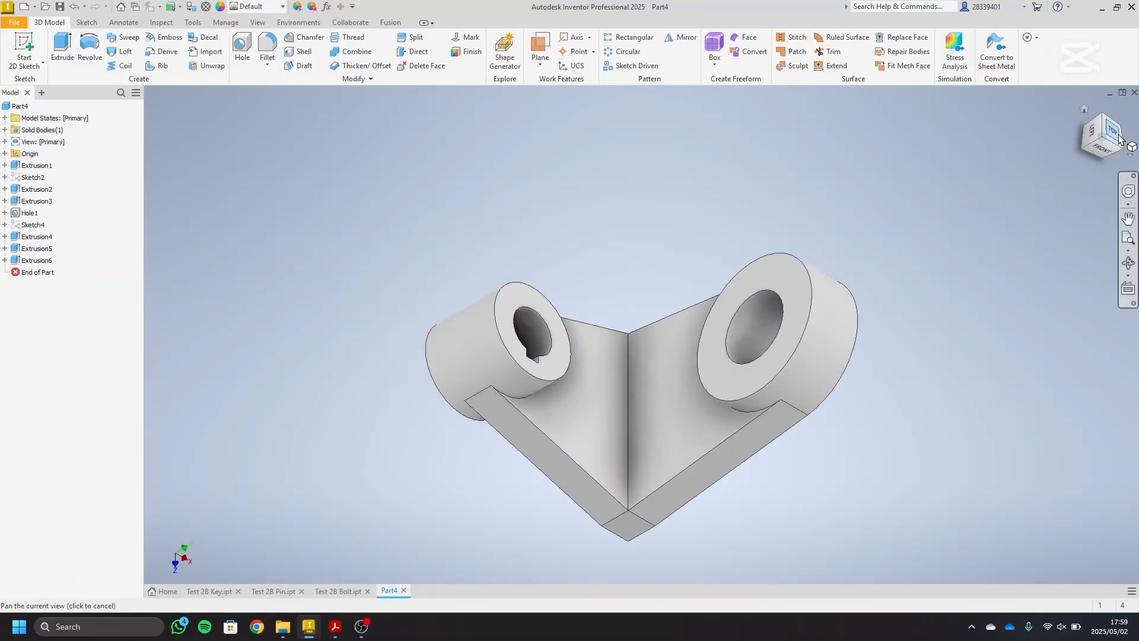
{"action": "left_click", "coordinate": [1113, 136]}
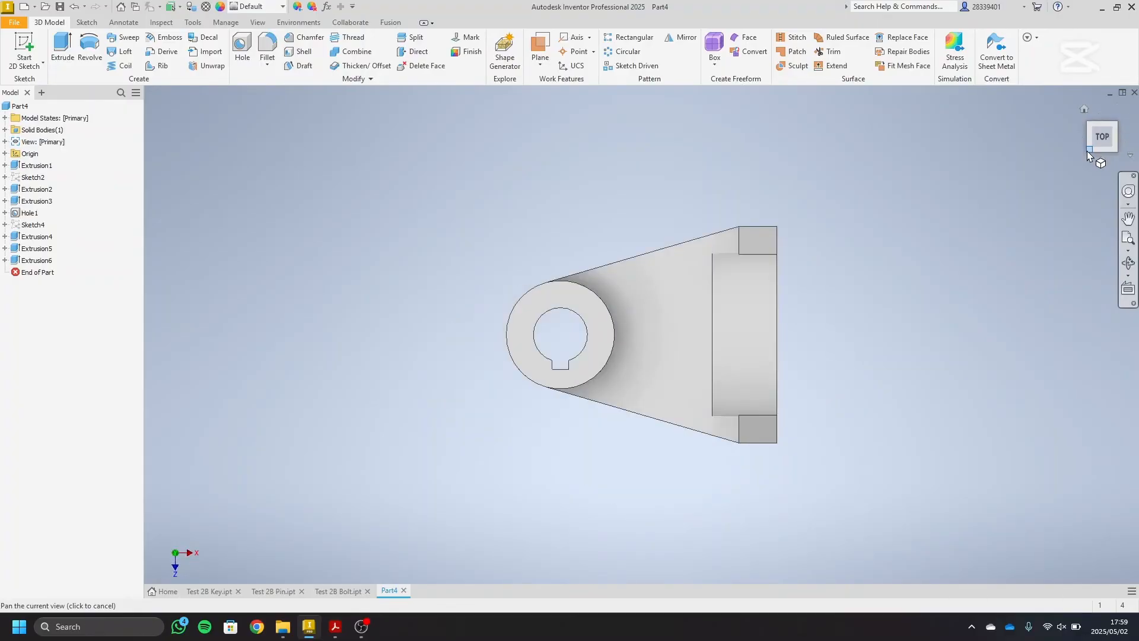
{"action": "left_click", "coordinate": [1088, 149]}
{"action": "left_click", "coordinate": [1113, 136]}
{"action": "left_click", "coordinate": [1105, 161]}
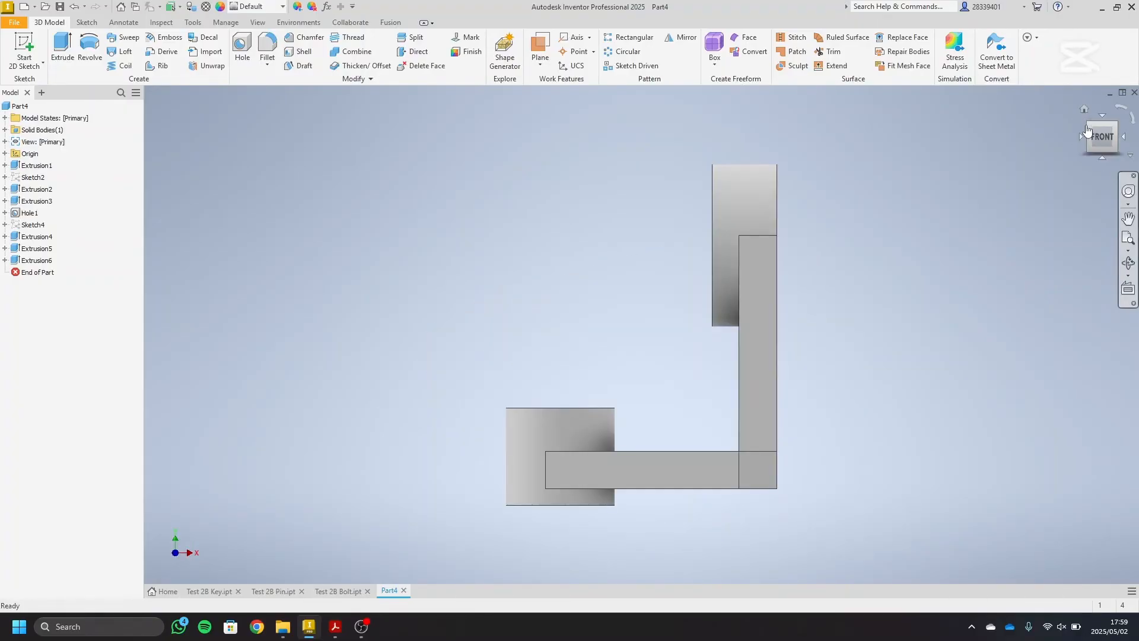
{"action": "left_click", "coordinate": [1090, 124]}
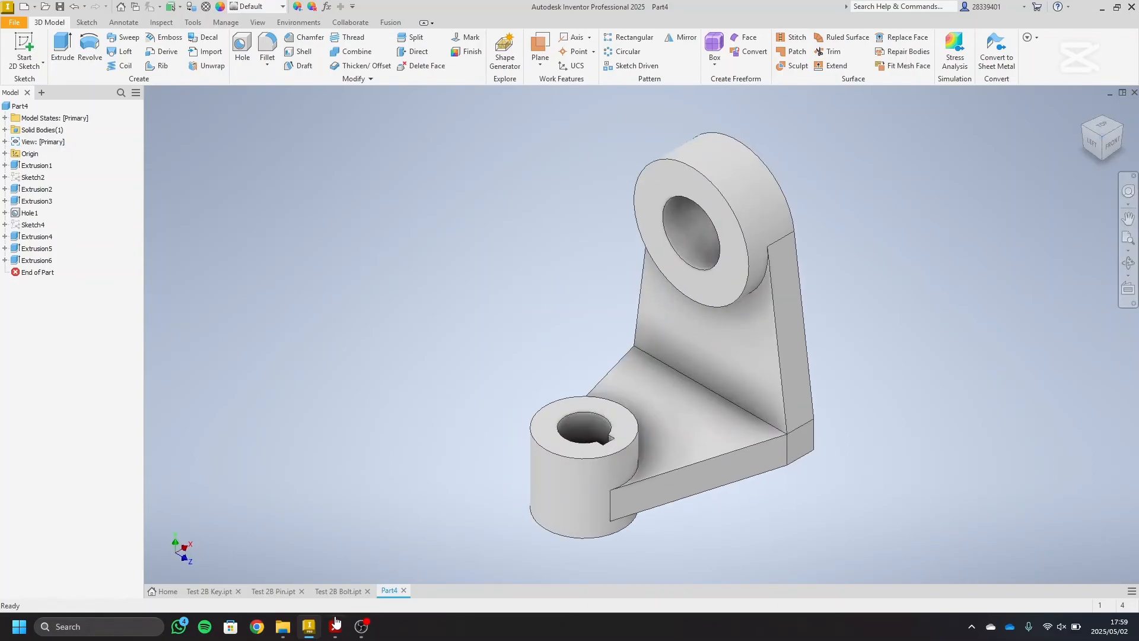
- Switch to the PDF drawing, examine the bracket's triangular rib in the views, and return to the Inventor part
{"action": "mouse_move", "coordinate": [335, 623]}
{"action": "left_click", "coordinate": [450, 578]}
{"action": "scroll", "coordinate": [670, 308], "scroll_direction": "up", "scroll_amount": 1}
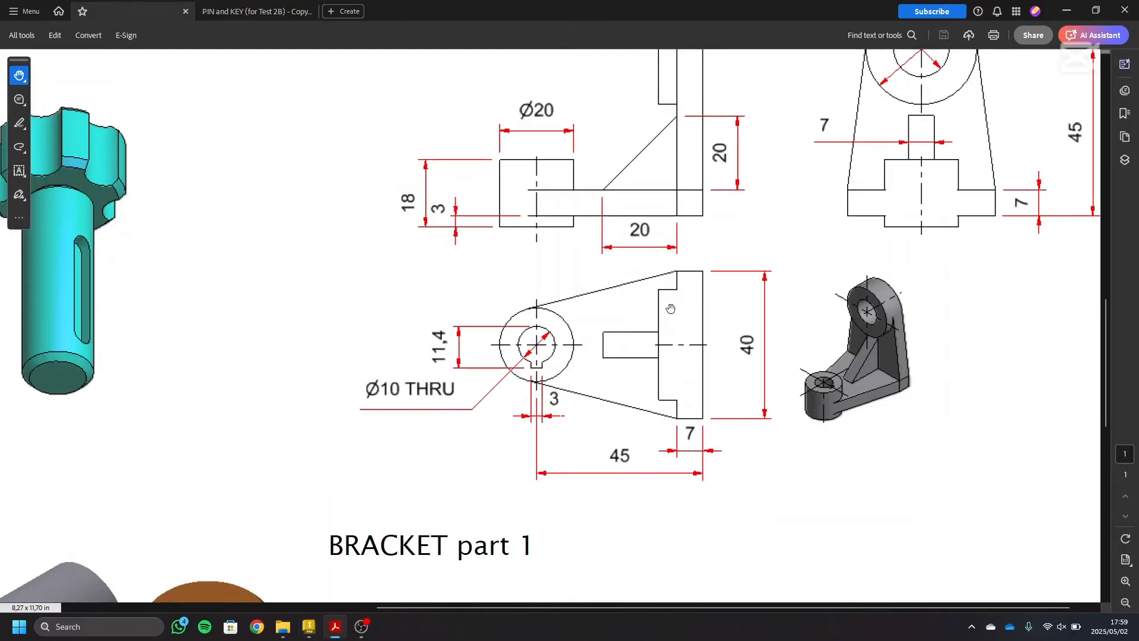
{"action": "scroll", "coordinate": [671, 309], "scroll_direction": "up", "scroll_amount": 2}
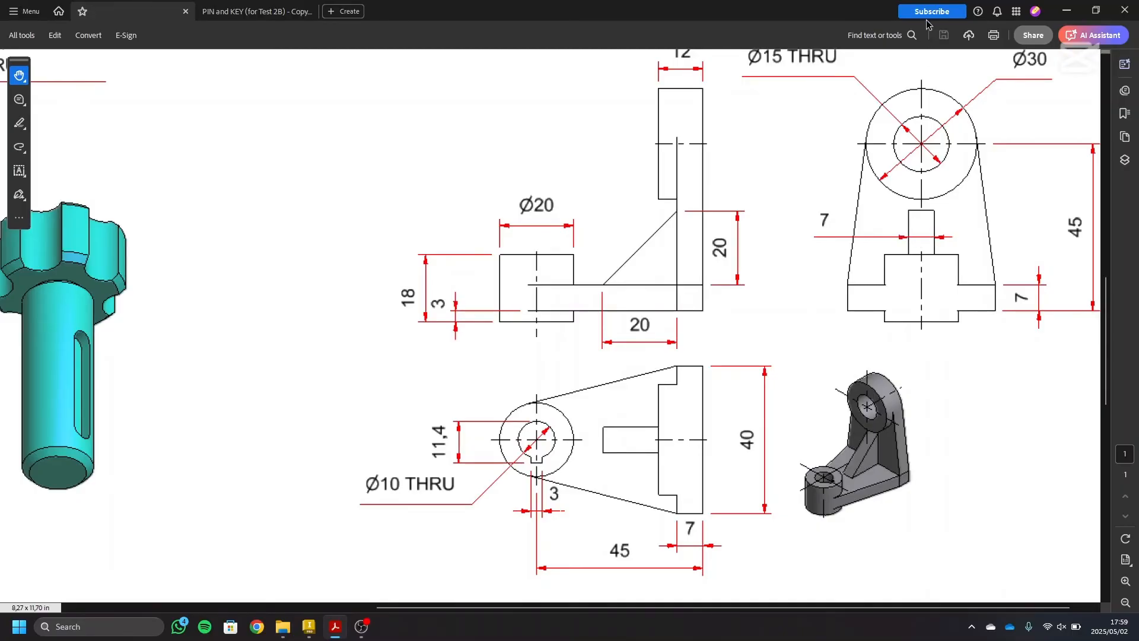
{"action": "scroll", "coordinate": [633, 410], "scroll_direction": "up", "scroll_amount": 3}
{"action": "scroll", "coordinate": [634, 410], "scroll_direction": "down", "scroll_amount": 3}
{"action": "left_click", "coordinate": [308, 626]}
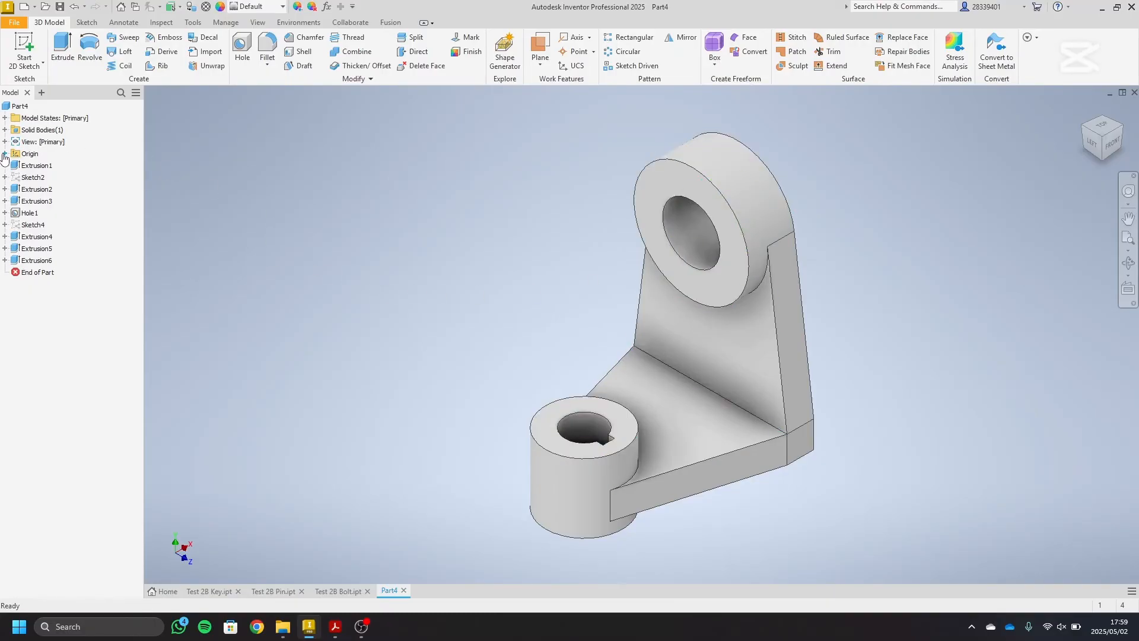
- Make the origin XY Plane visible through the middle of the bracket
{"action": "left_click", "coordinate": [5, 153]}
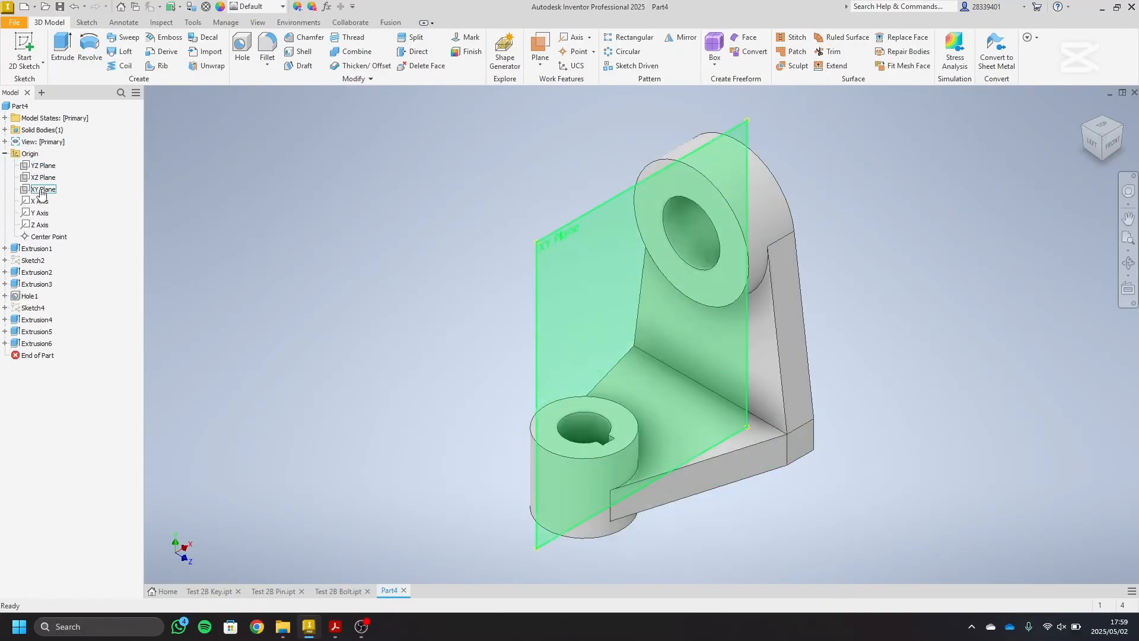
{"action": "left_click", "coordinate": [42, 189]}
{"action": "right_click", "coordinate": [203, 159]}
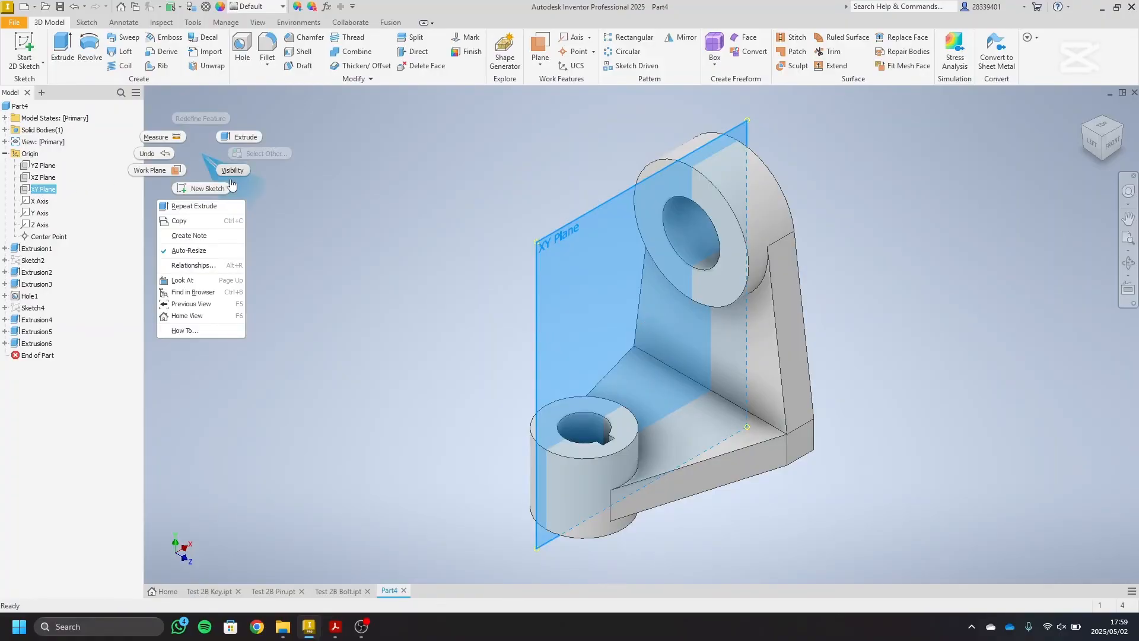
{"action": "left_click", "coordinate": [234, 176]}
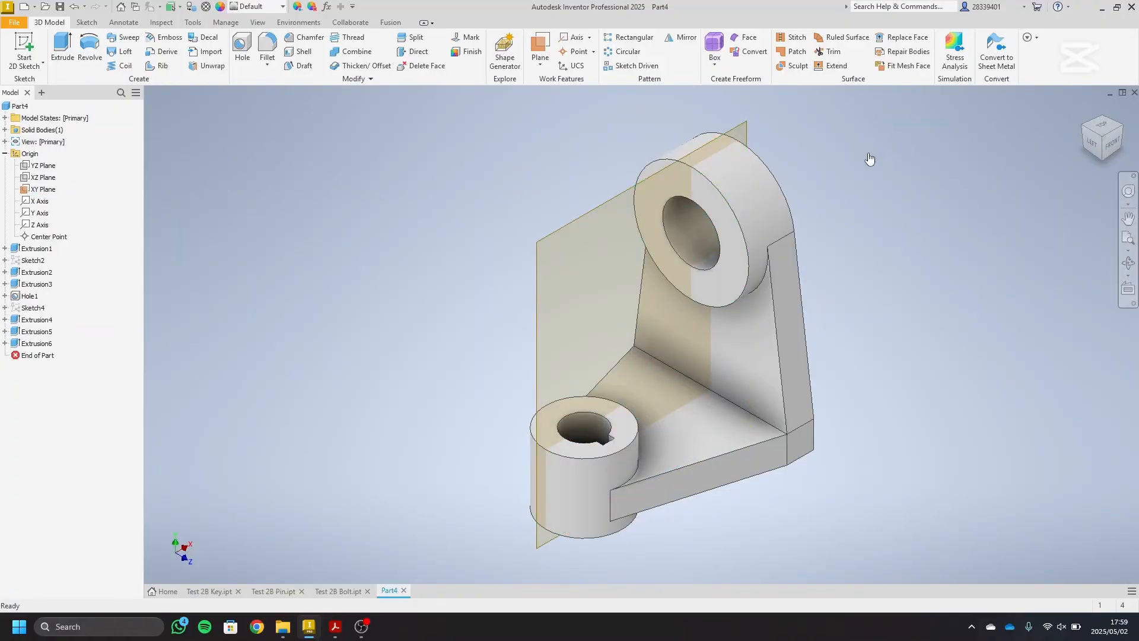
- Start a 2D sketch on the XY Plane and slice the graphics along it
{"action": "left_click", "coordinate": [1111, 144]}
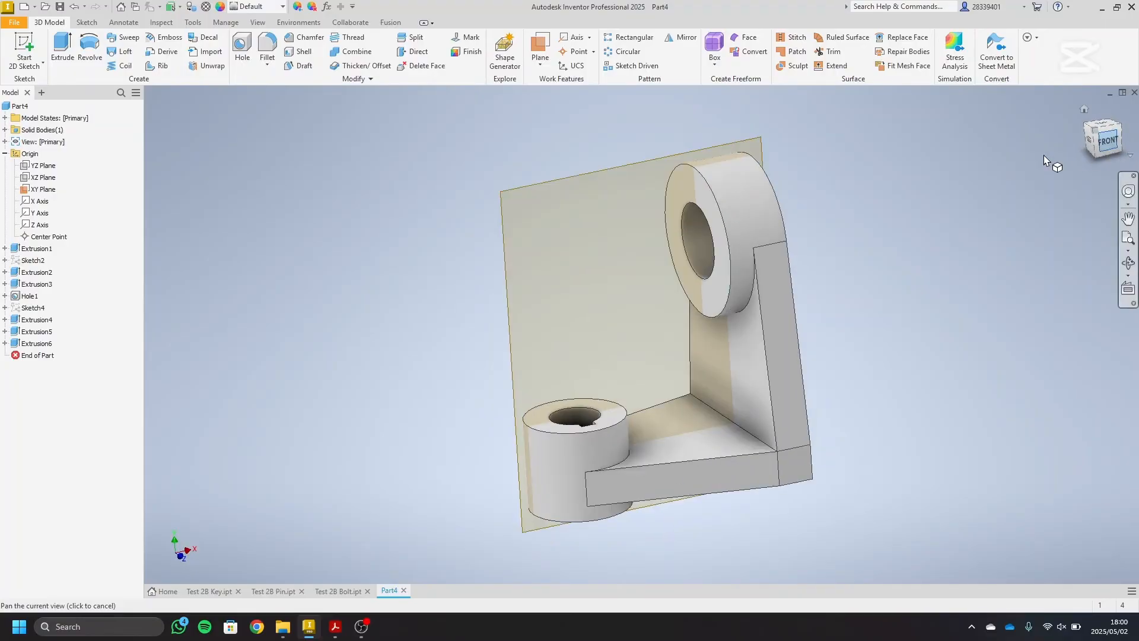
{"action": "left_click", "coordinate": [35, 52]}
{"action": "left_click", "coordinate": [534, 170]}
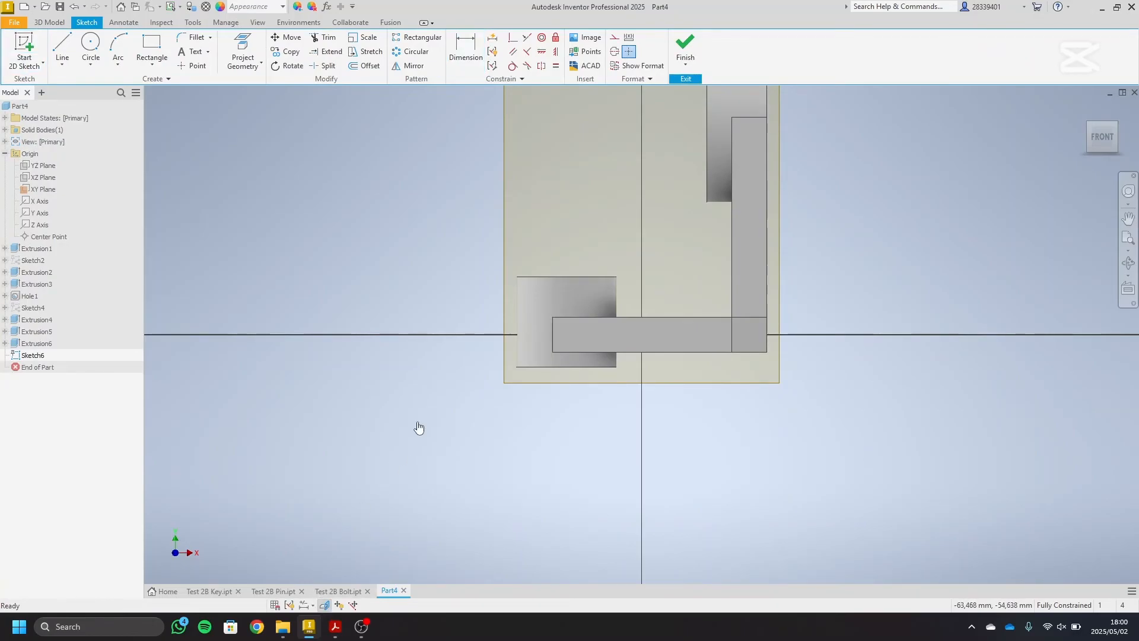
{"action": "key", "text": "F7"}
{"action": "middle_click_drag", "start_coordinate": [418, 338], "coordinate": [394, 451]}
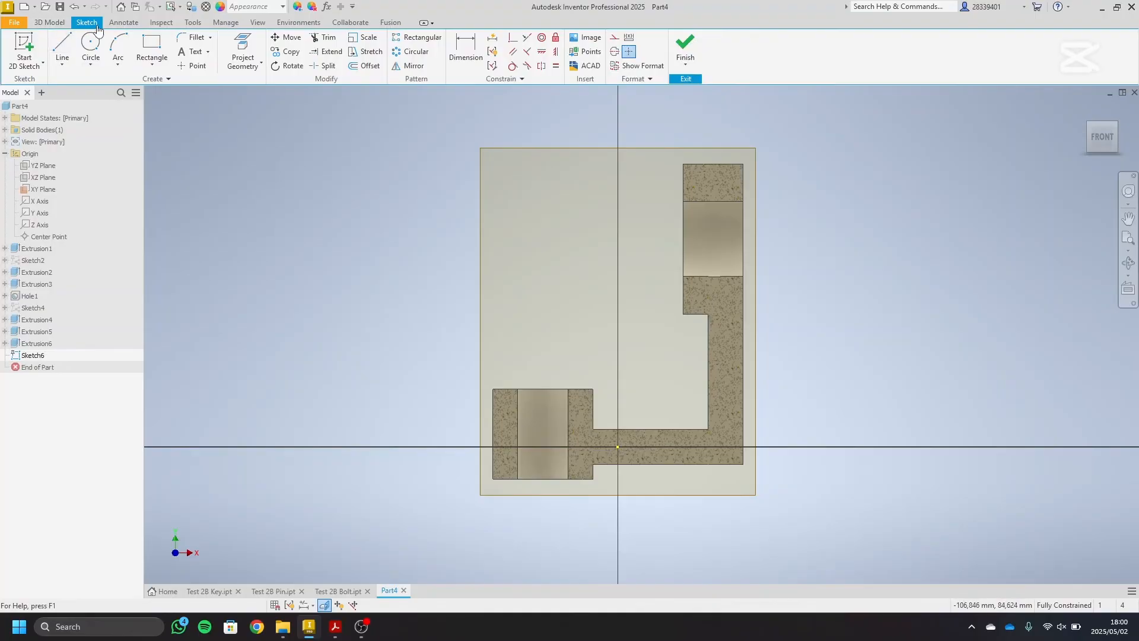
- Project the base plate's top edge and the upright plate's inner edge into the sketch
{"action": "left_click", "coordinate": [243, 52]}
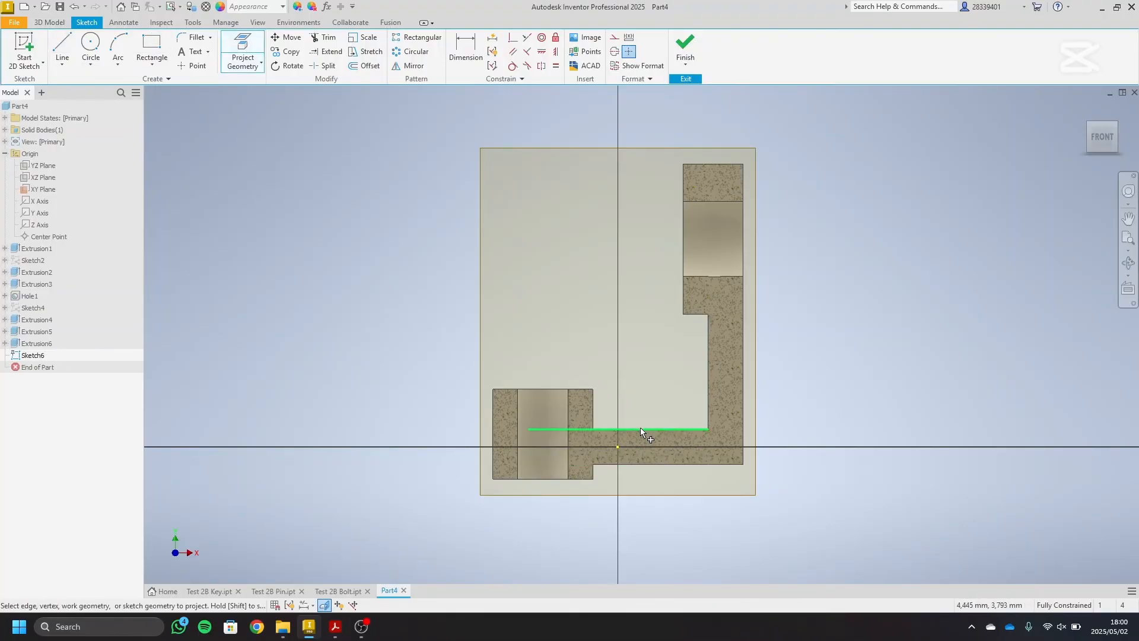
{"action": "left_click", "coordinate": [640, 427]}
{"action": "left_click", "coordinate": [707, 358]}
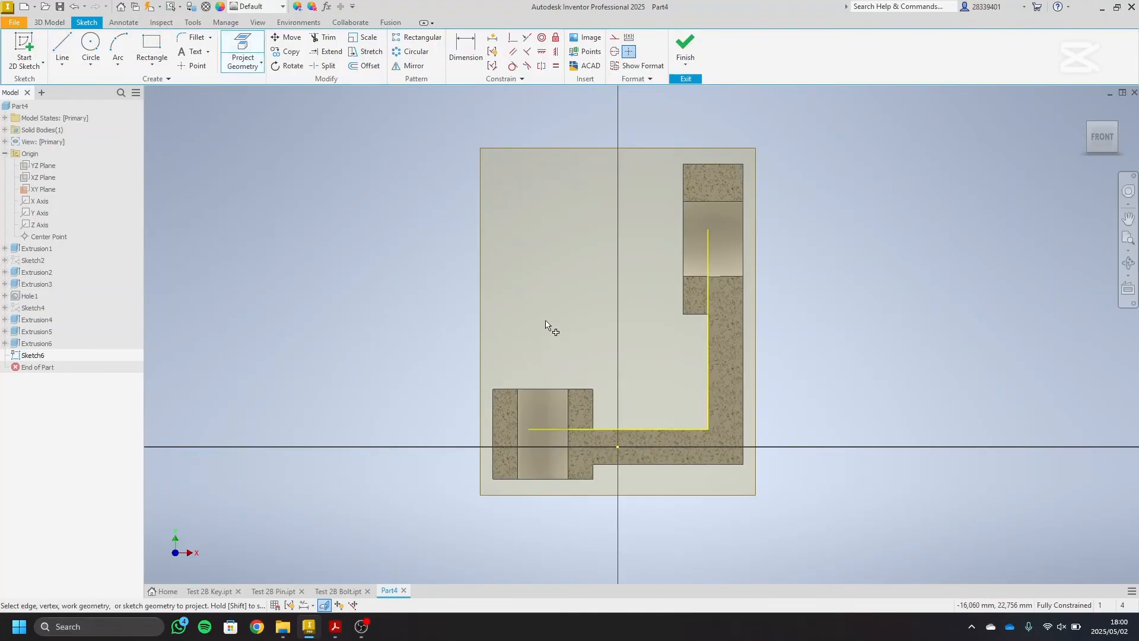
{"action": "right_click", "coordinate": [335, 202]}
{"action": "left_click", "coordinate": [364, 198]}
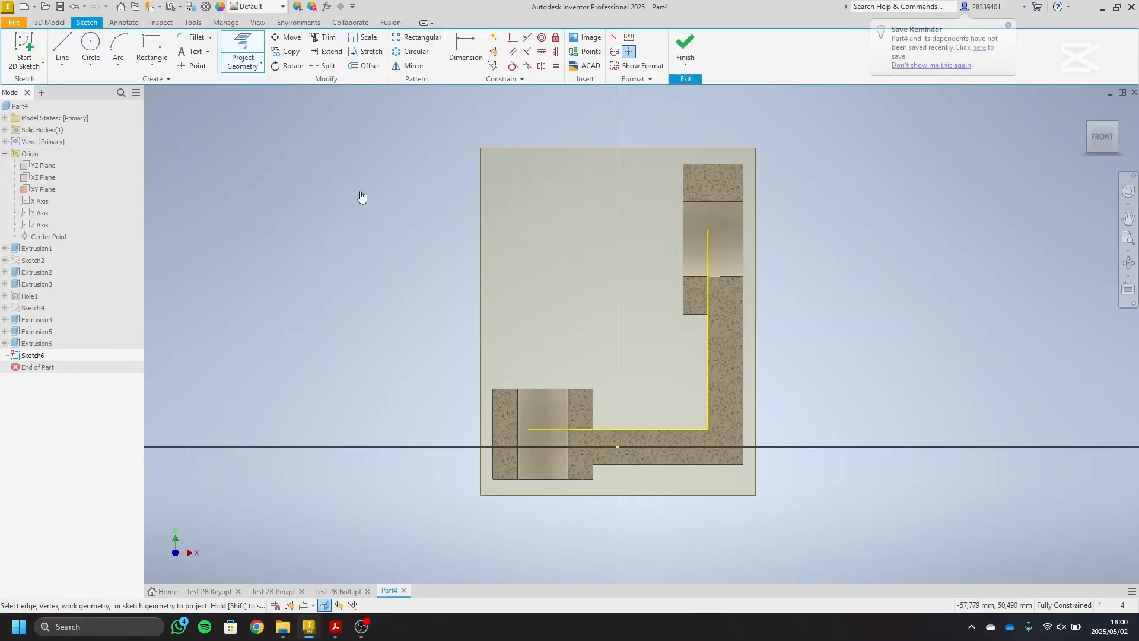
- Sketch a diagonal rib line from the base plate's top edge to the upright, about 15 mm across and 21 mm high
{"action": "left_click", "coordinate": [61, 44]}
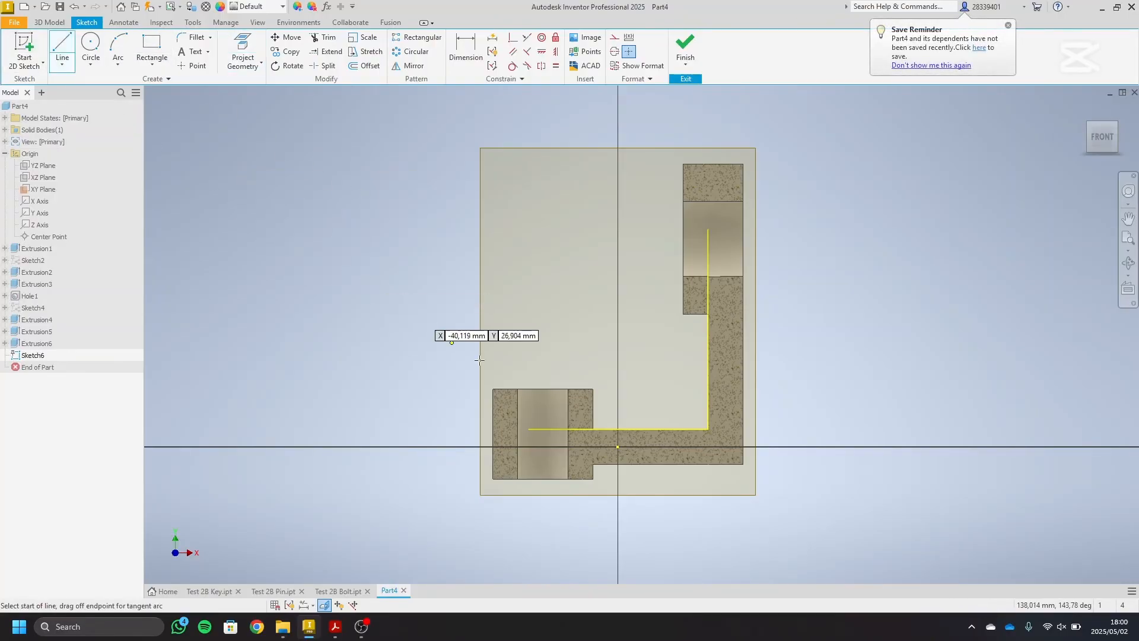
{"action": "left_click", "coordinate": [638, 427]}
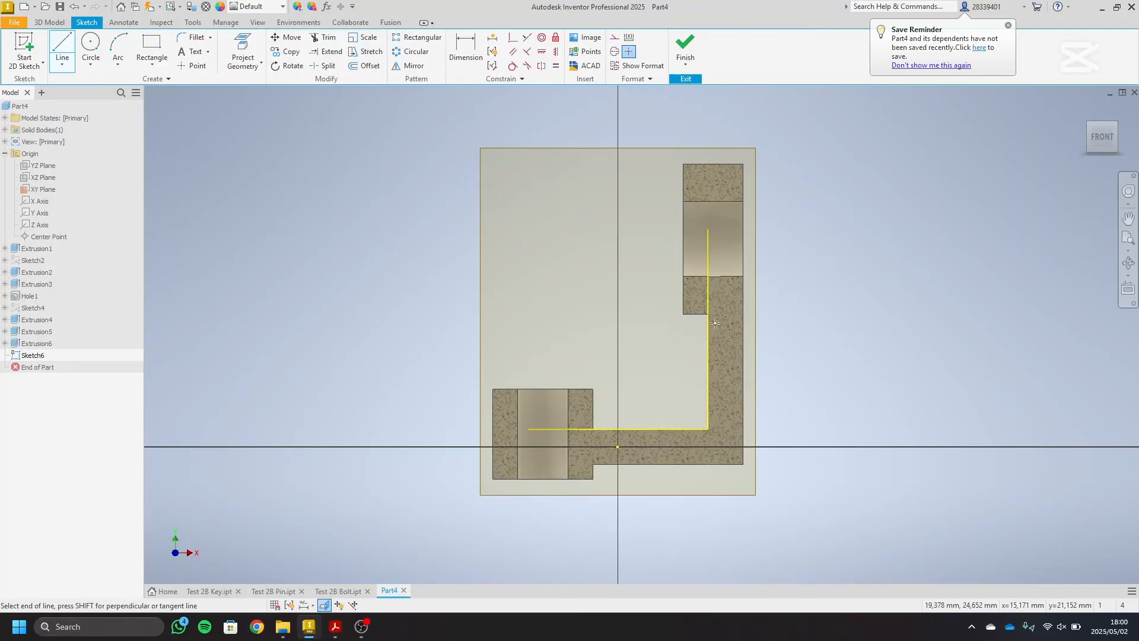
{"action": "left_click", "coordinate": [714, 323]}
{"action": "right_click", "coordinate": [795, 338]}
{"action": "left_click", "coordinate": [838, 300]}
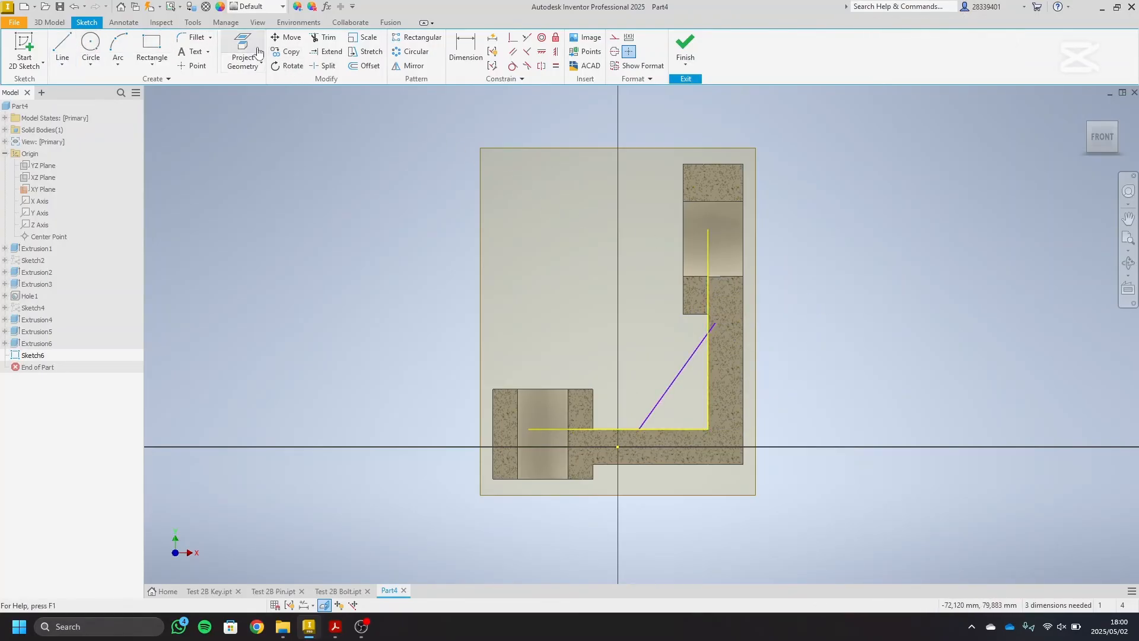
- Dimension the horizontal distance from the rib line's lower endpoint to the inner corner as 20 mm
{"action": "left_click", "coordinate": [466, 50]}
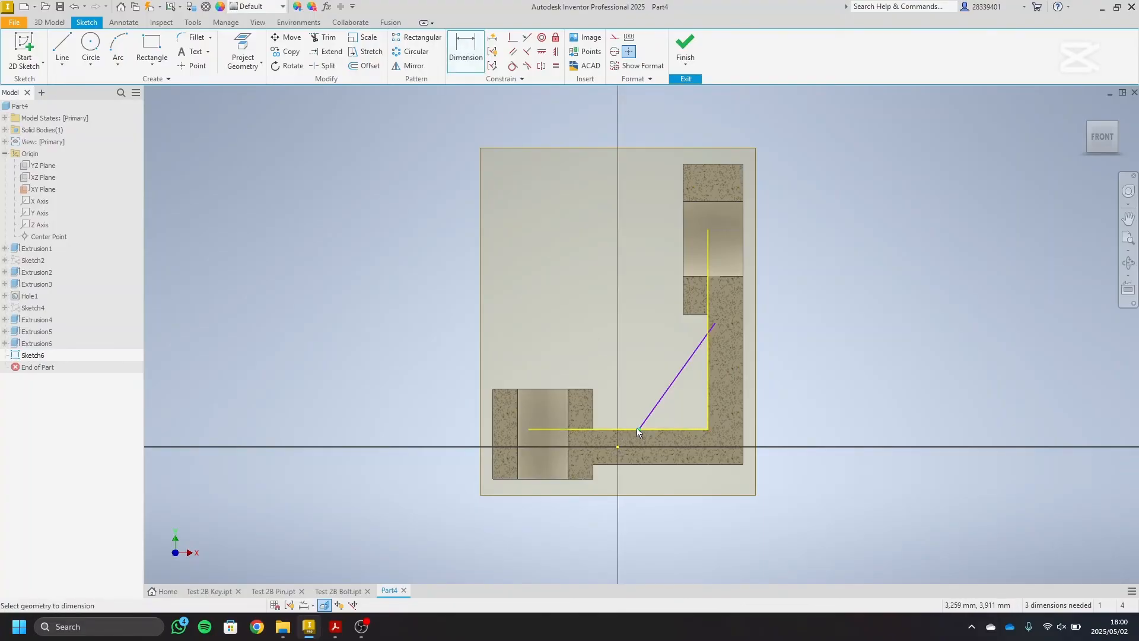
{"action": "scroll", "coordinate": [638, 430], "scroll_direction": "up", "scroll_amount": 8}
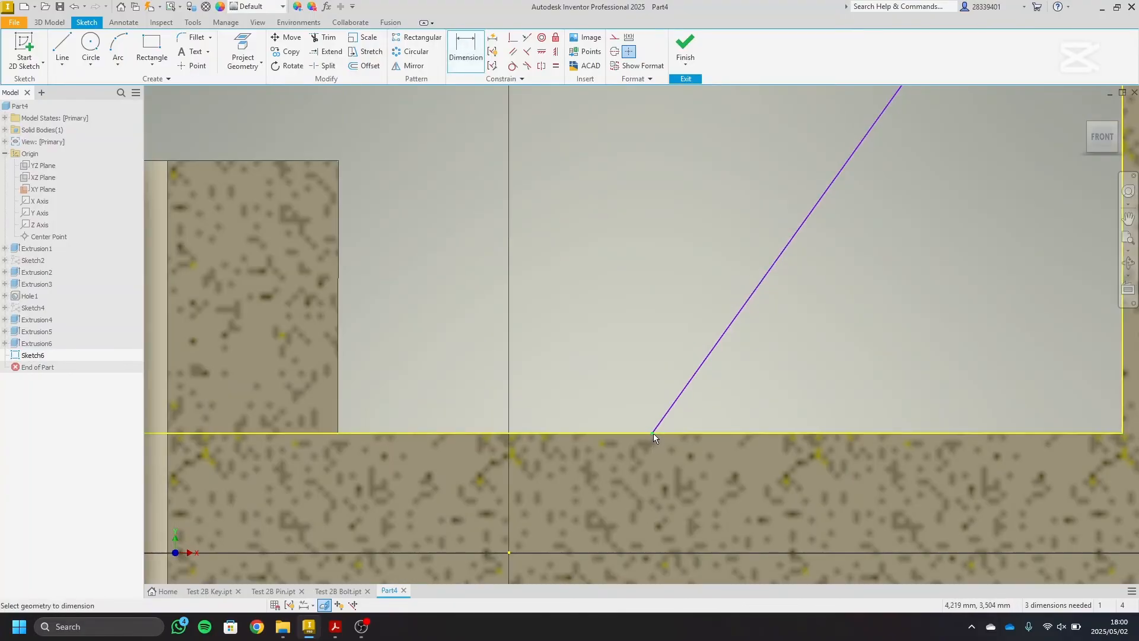
{"action": "scroll", "coordinate": [653, 433], "scroll_direction": "down", "scroll_amount": 4}
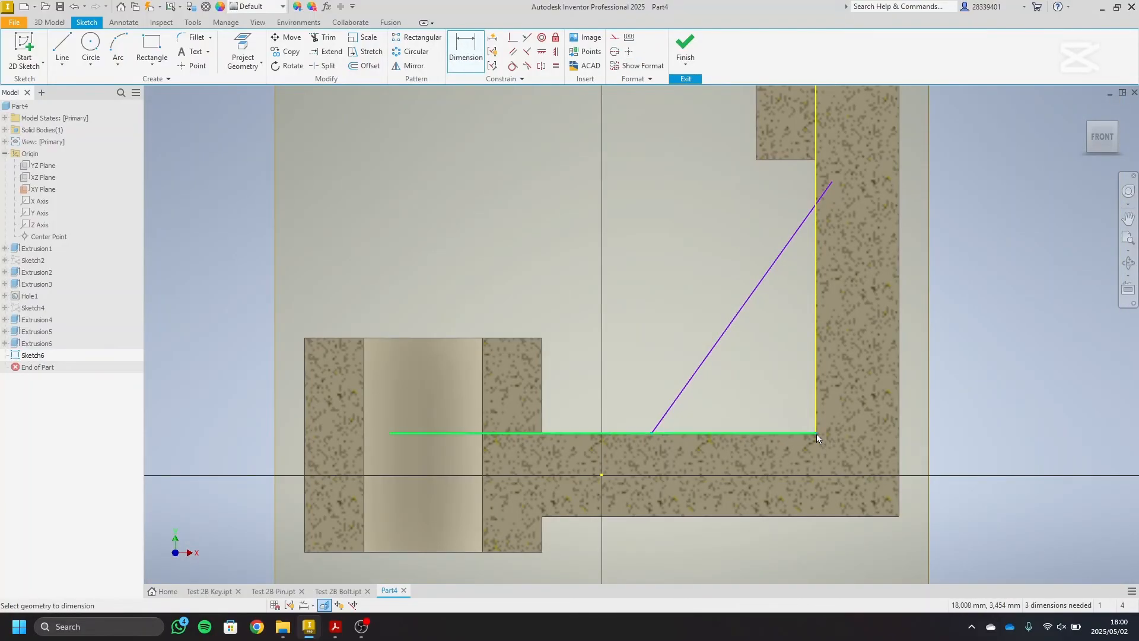
{"action": "left_click", "coordinate": [816, 433]}
{"action": "left_click", "coordinate": [751, 471]}
{"action": "type", "text": "20"}
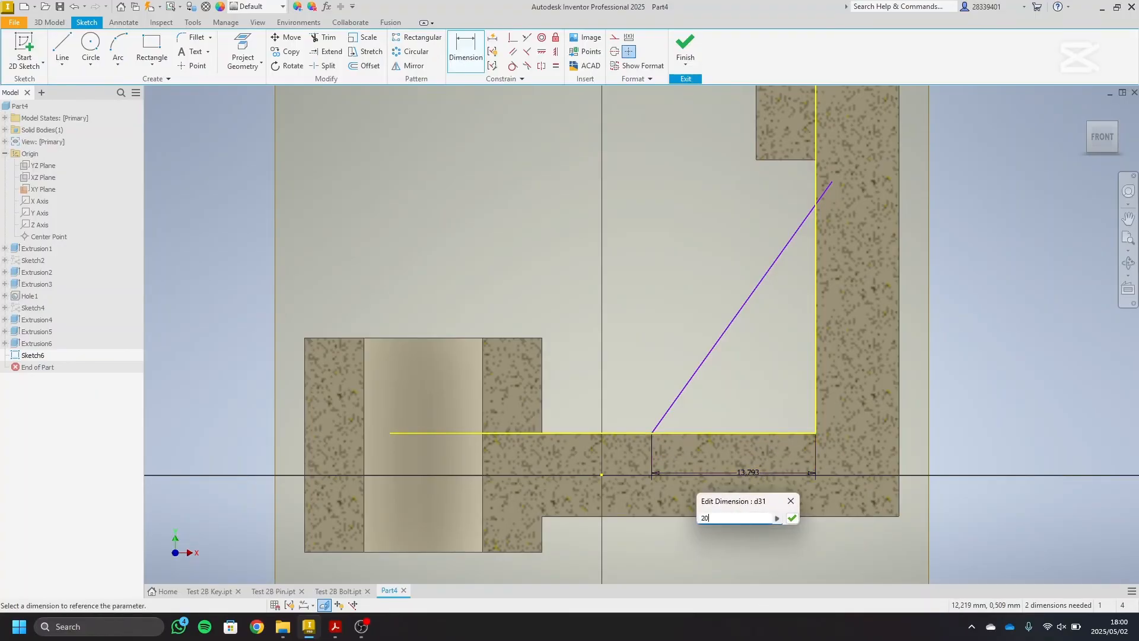
{"action": "key", "text": "Return"}
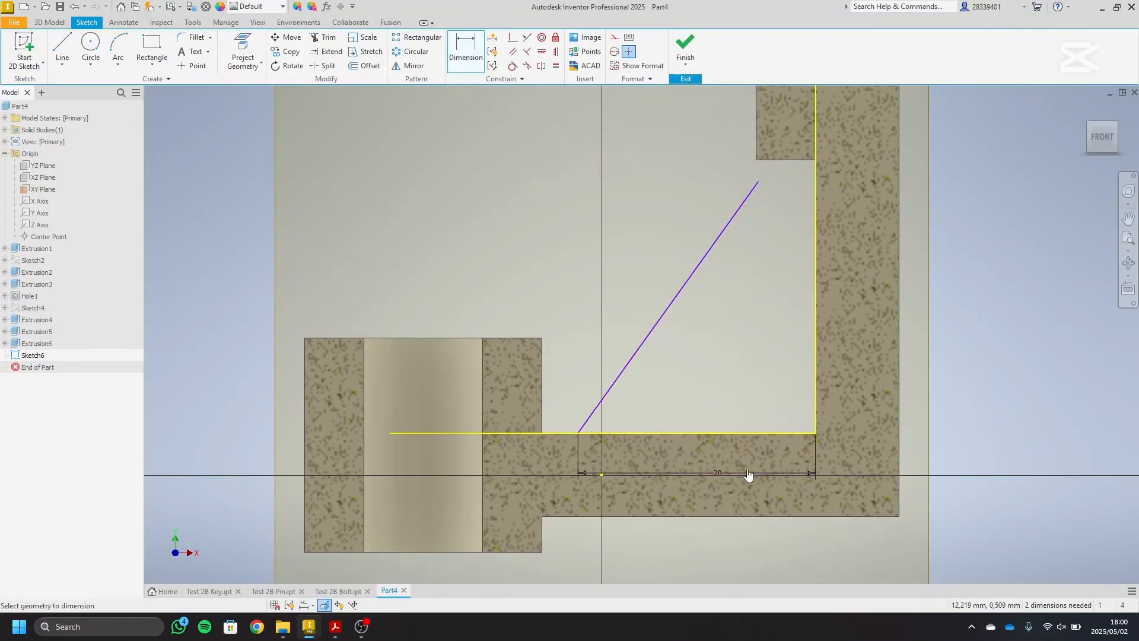
- Dimension the vertical distance from the inner corner to the rib line's upper endpoint as 20 mm
{"action": "left_click", "coordinate": [758, 183]}
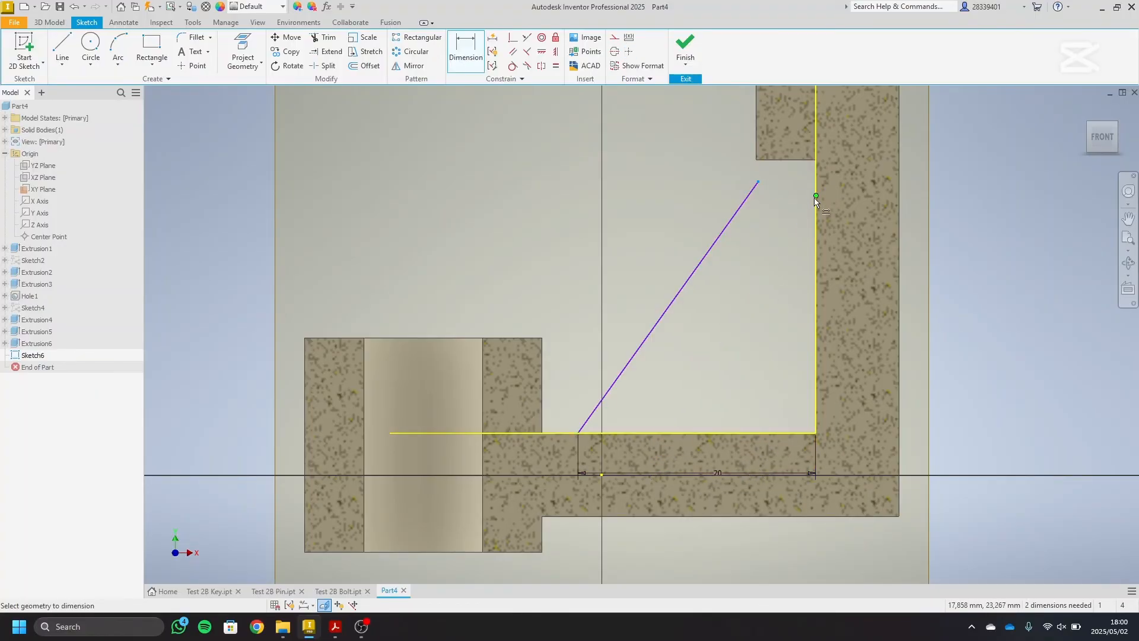
{"action": "left_click", "coordinate": [817, 434]}
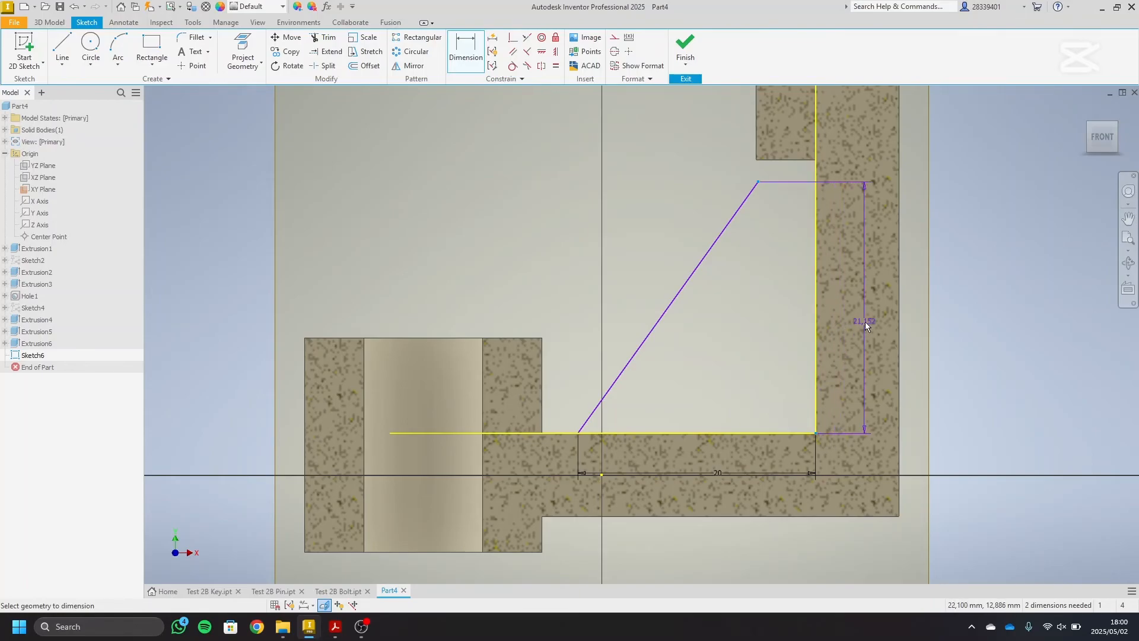
{"action": "left_click", "coordinate": [866, 322]}
{"action": "type", "text": "20"}
{"action": "key", "text": "Return"}
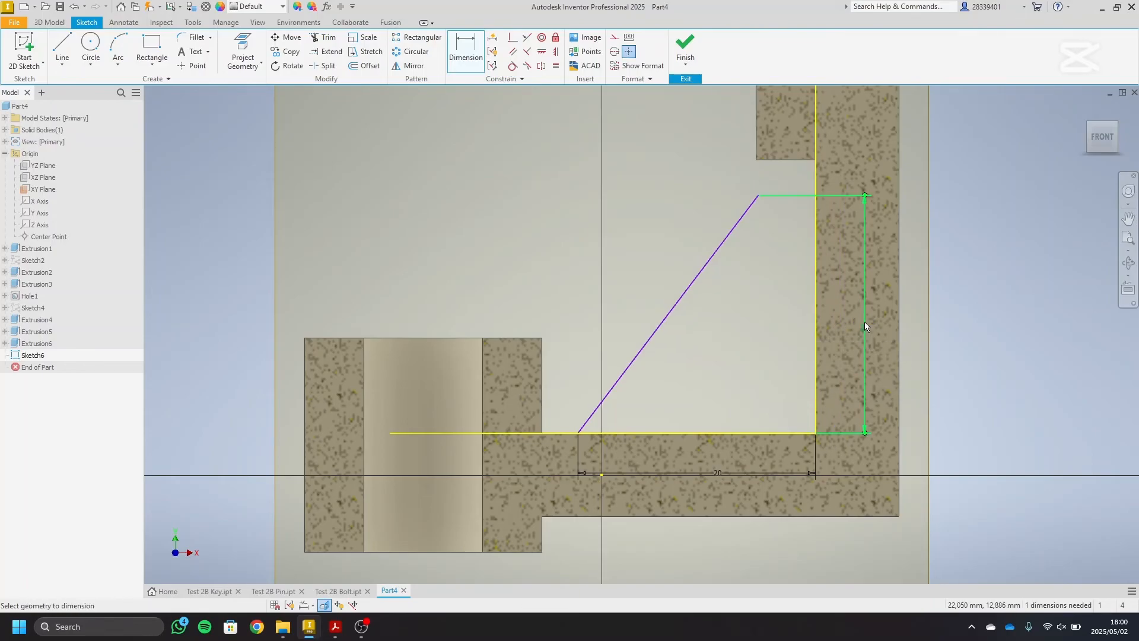
- Check the rib against the PDF drawing and attach the rib line's upper endpoint to the upright's projected inner edge
{"action": "right_click", "coordinate": [718, 309]}
{"action": "left_click", "coordinate": [749, 310]}
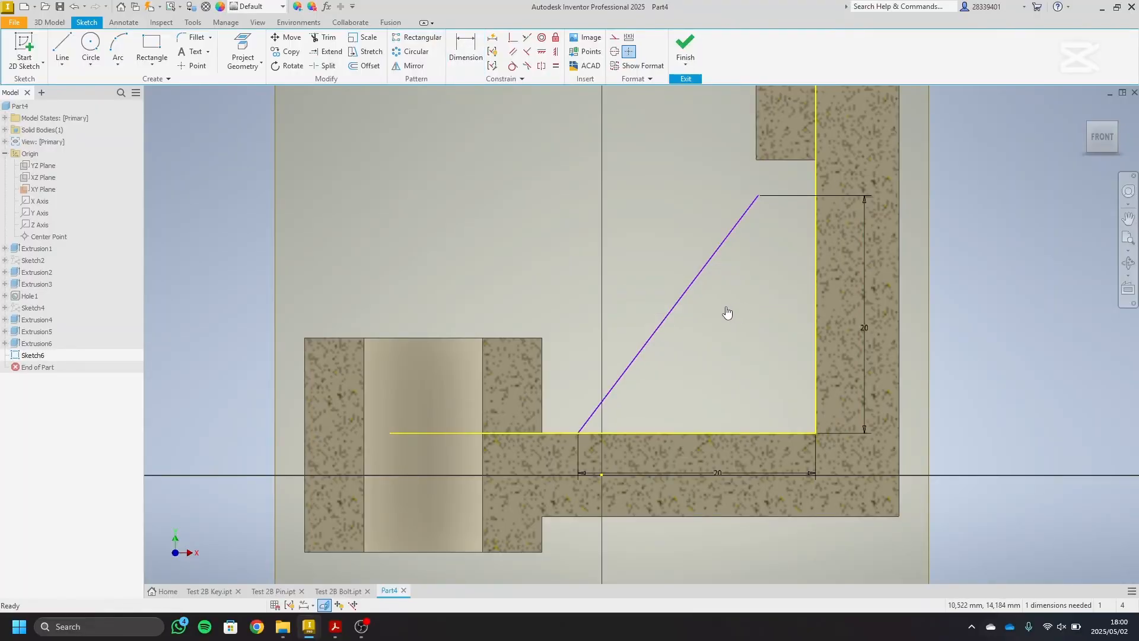
{"action": "scroll", "coordinate": [727, 312], "scroll_direction": "down", "scroll_amount": 5}
{"action": "middle_click_drag", "start_coordinate": [727, 312], "coordinate": [710, 331]}
{"action": "left_click", "coordinate": [335, 627]}
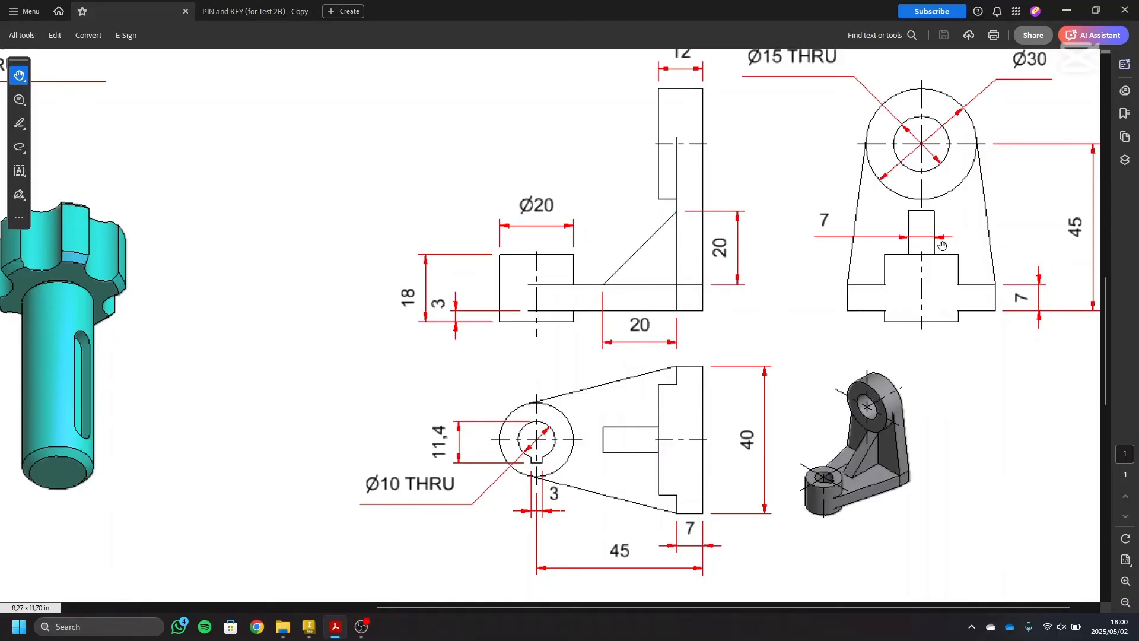
{"action": "left_click", "coordinate": [309, 627]}
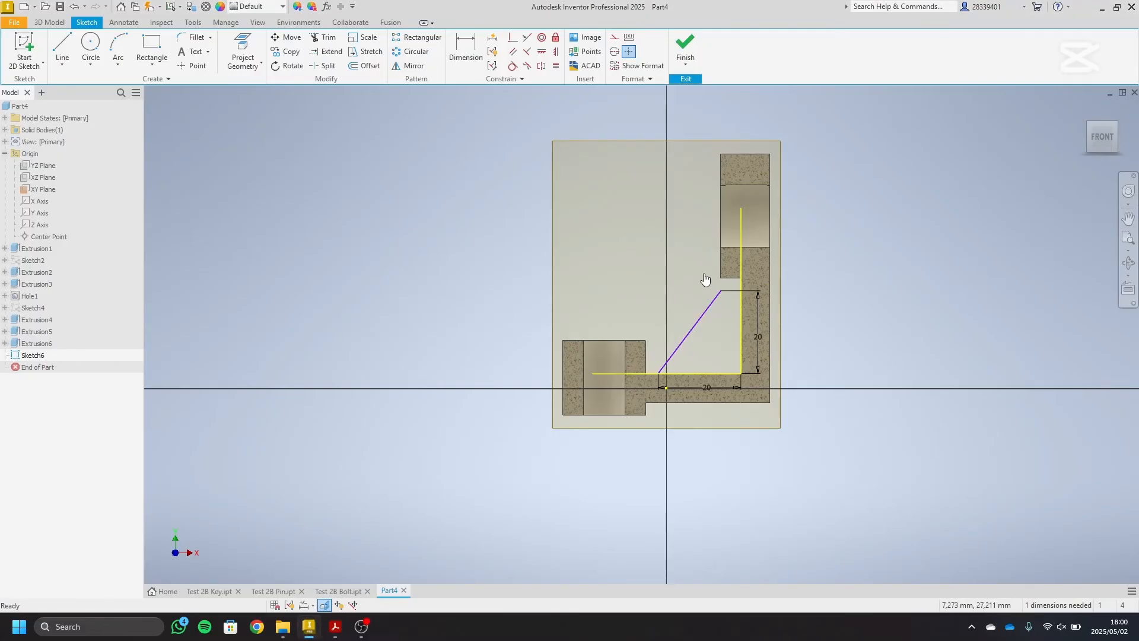
{"action": "left_click_drag", "start_coordinate": [722, 294], "coordinate": [740, 284]}
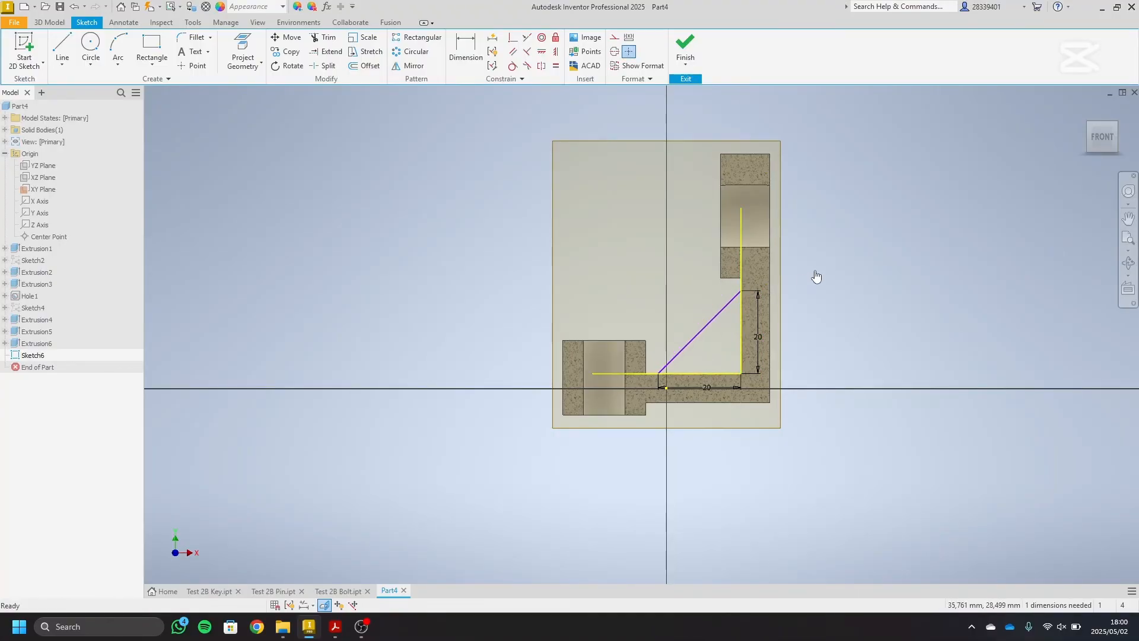
{"action": "left_click", "coordinate": [741, 302]}
- Create a 7 mm thick rib parallel to the sketch plane from the diagonal line, filling the inner corner, and hide the XY plane
{"action": "left_click", "coordinate": [53, 22]}
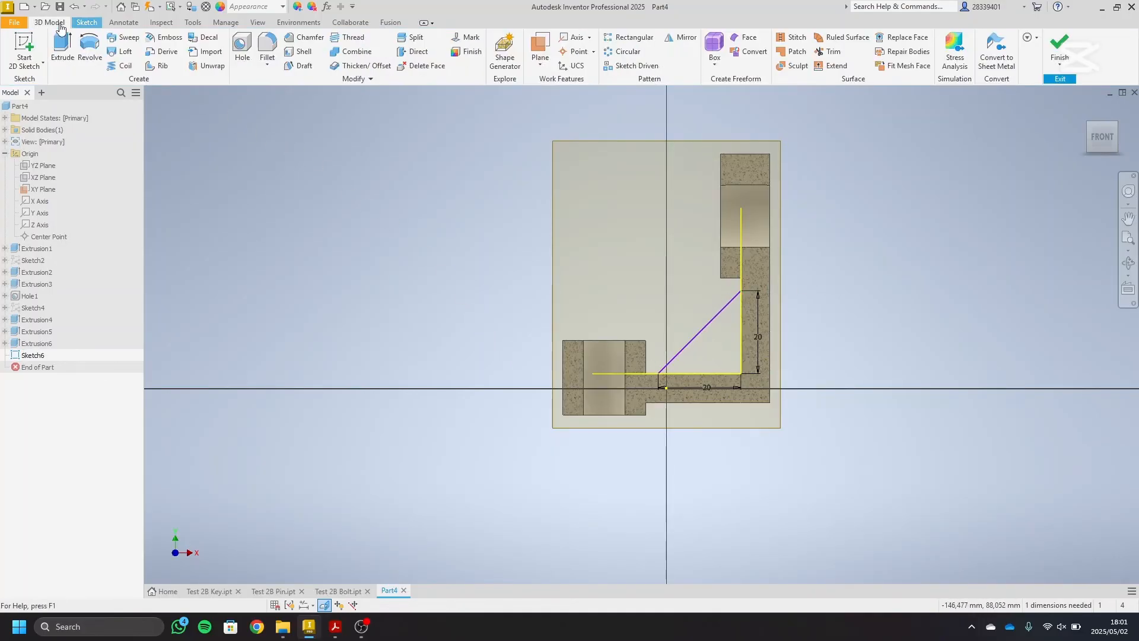
{"action": "left_click", "coordinate": [157, 65]}
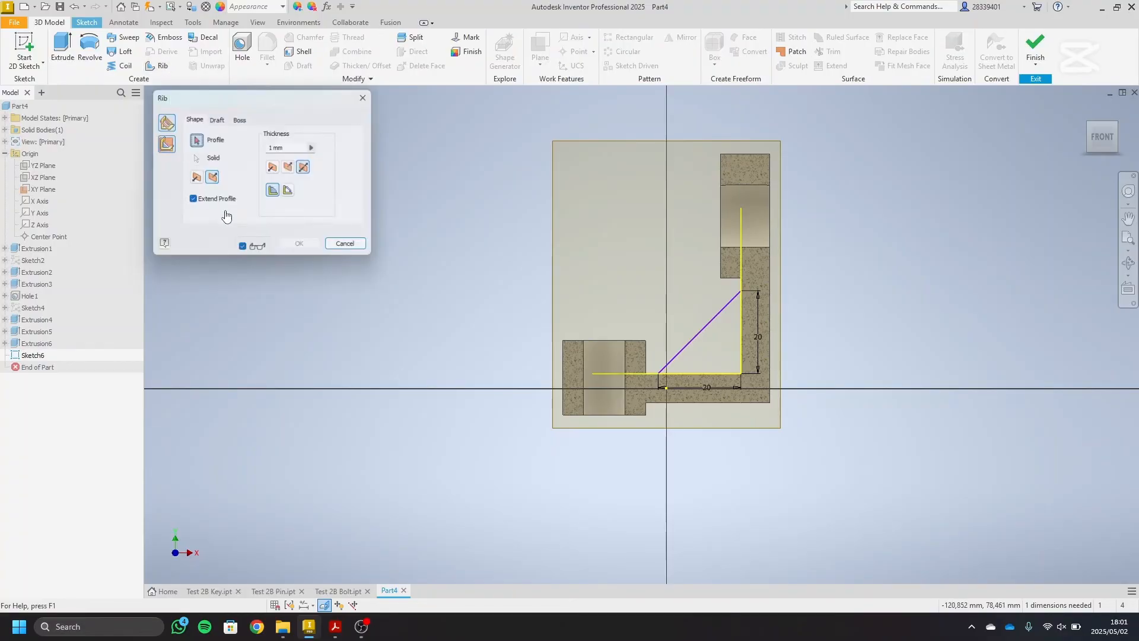
{"action": "left_click", "coordinate": [277, 147]}
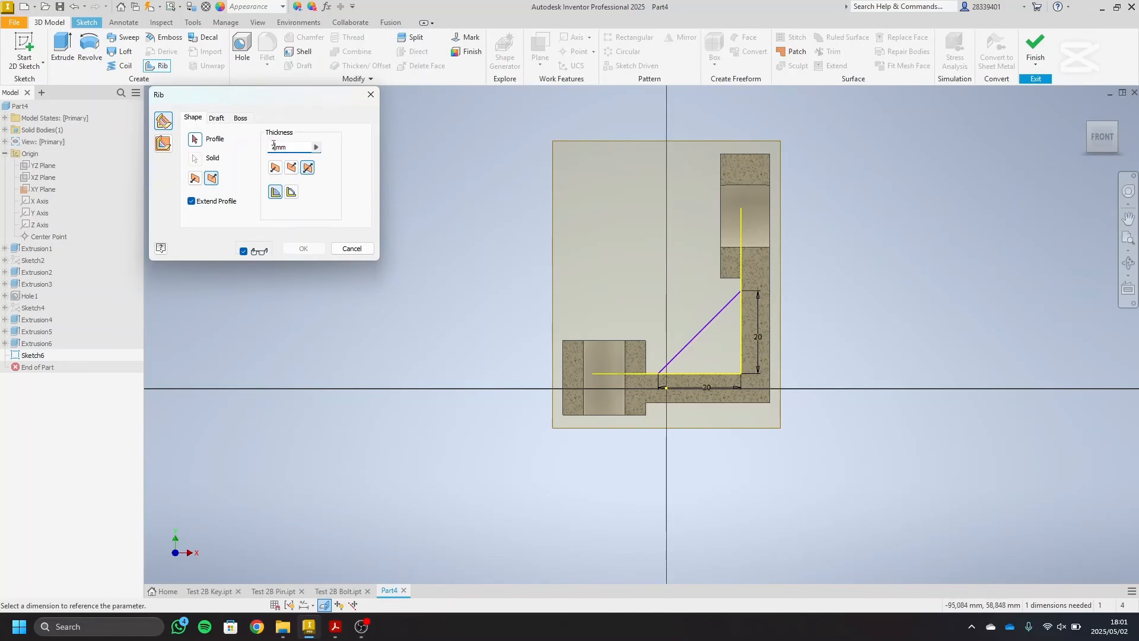
{"action": "left_click", "coordinate": [163, 143]}
{"action": "left_click", "coordinate": [719, 312]}
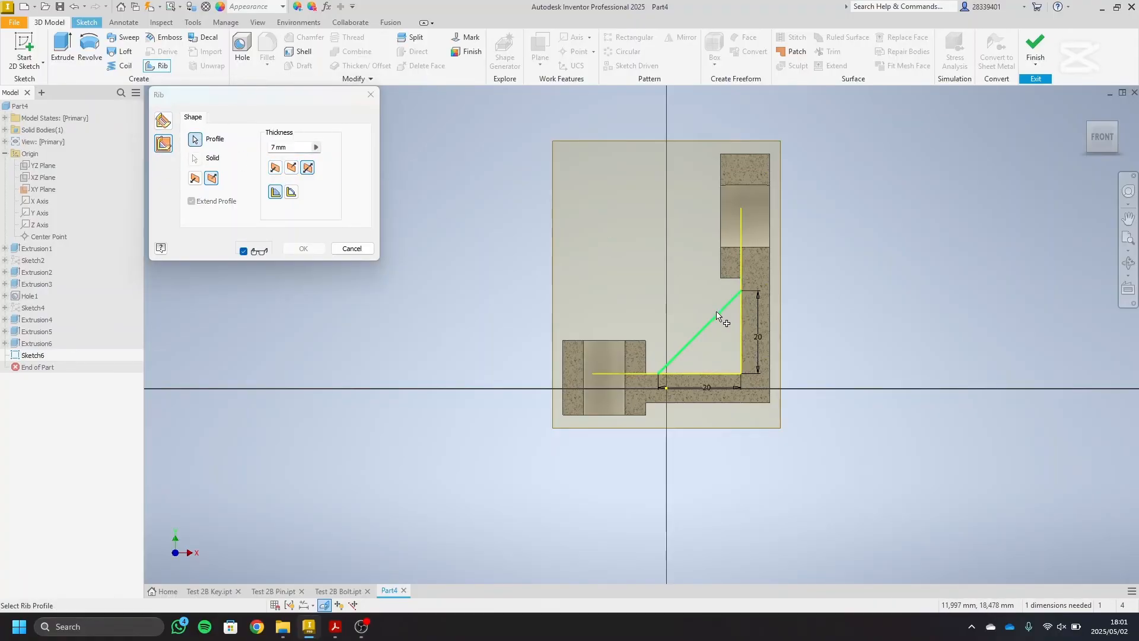
{"action": "left_click", "coordinate": [1089, 124]}
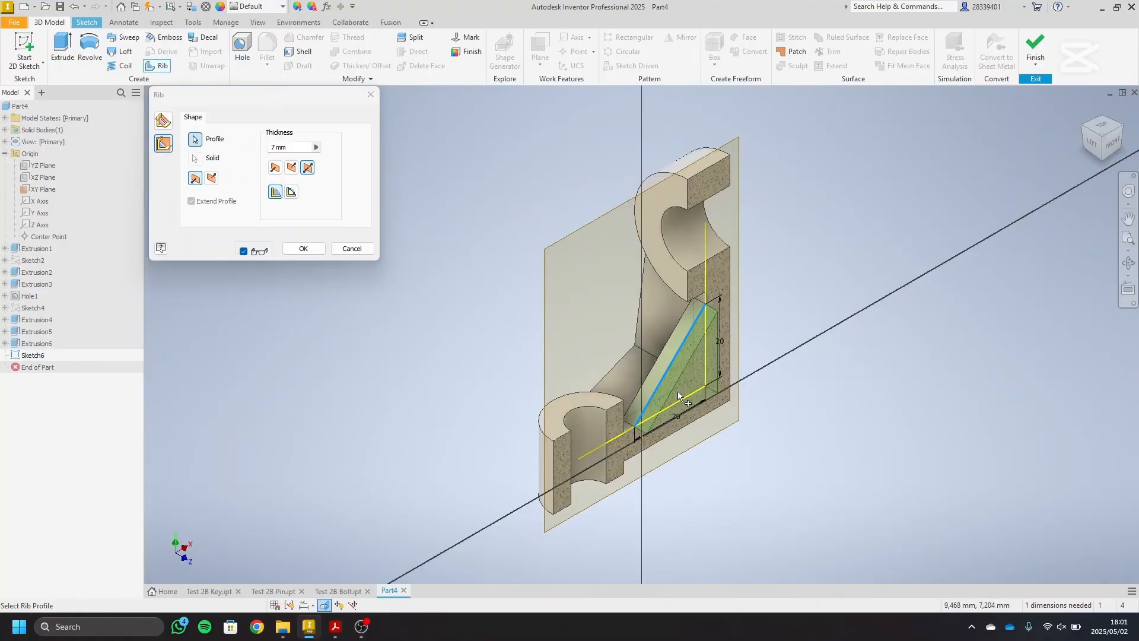
{"action": "left_click", "coordinate": [303, 248]}
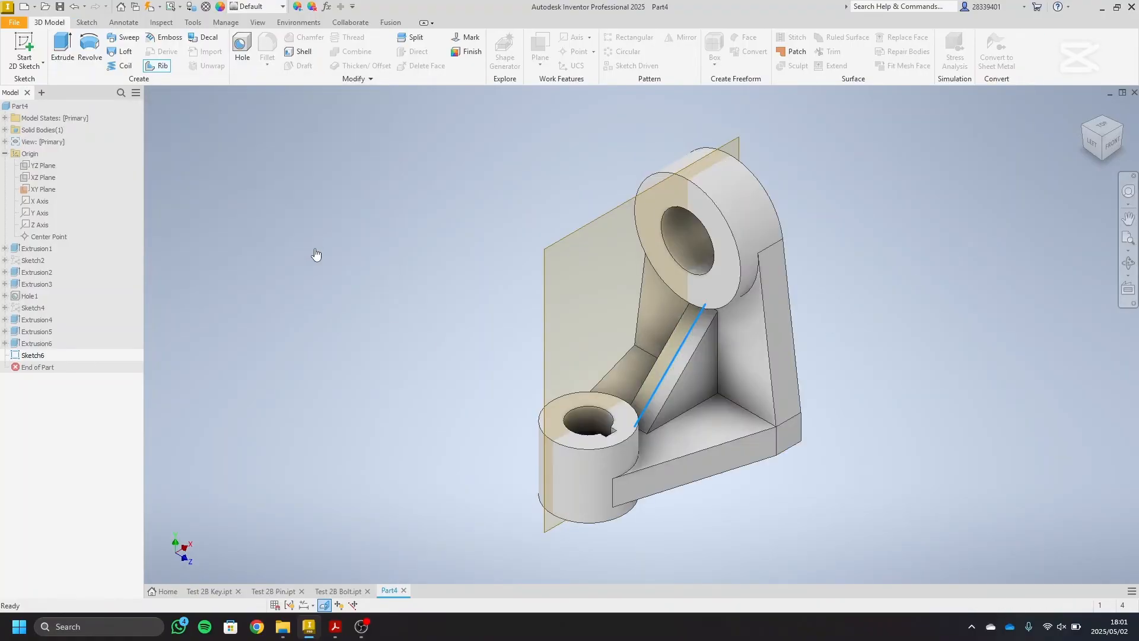
{"action": "right_click", "coordinate": [741, 145]}
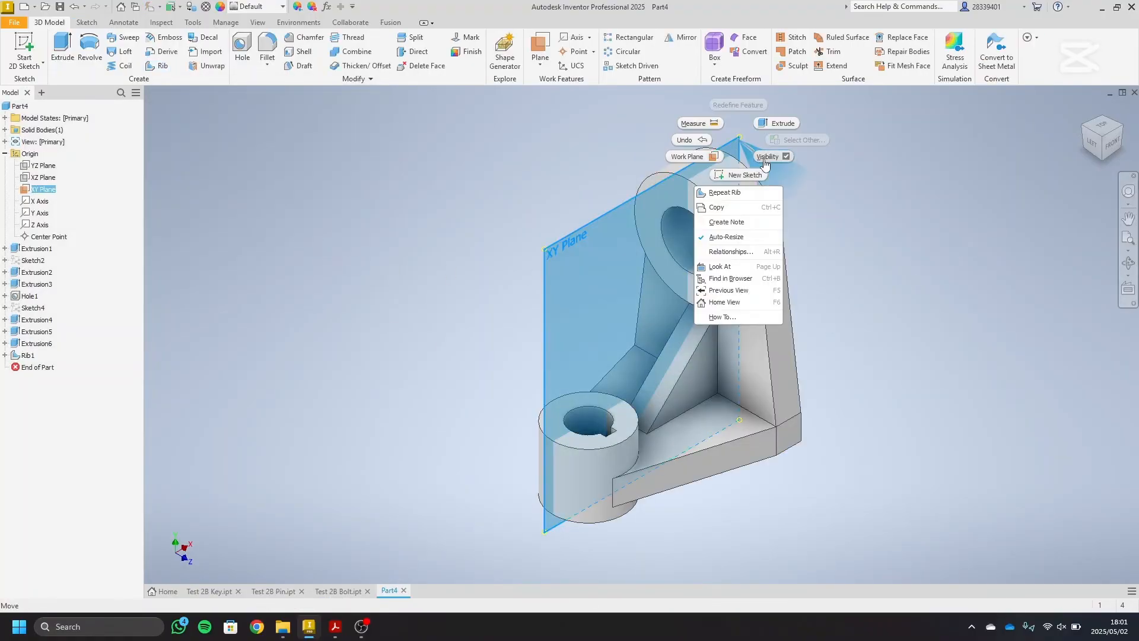
{"action": "left_click", "coordinate": [767, 157]}
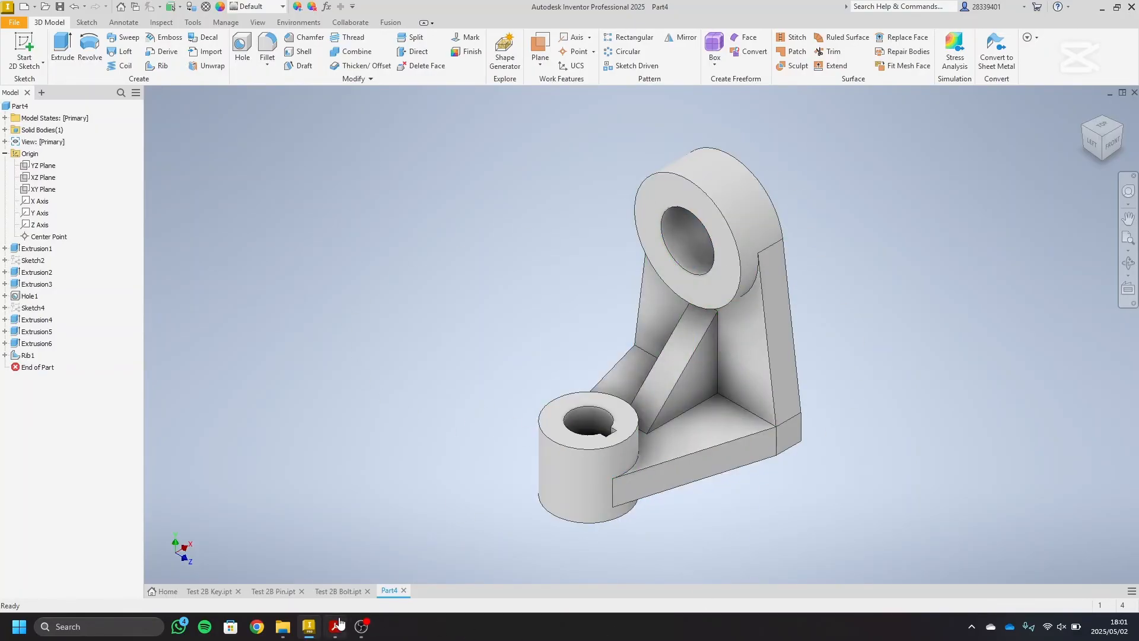
- Create a new metric assembly file from the Standard (mm).iam template
{"action": "left_click", "coordinate": [335, 626]}
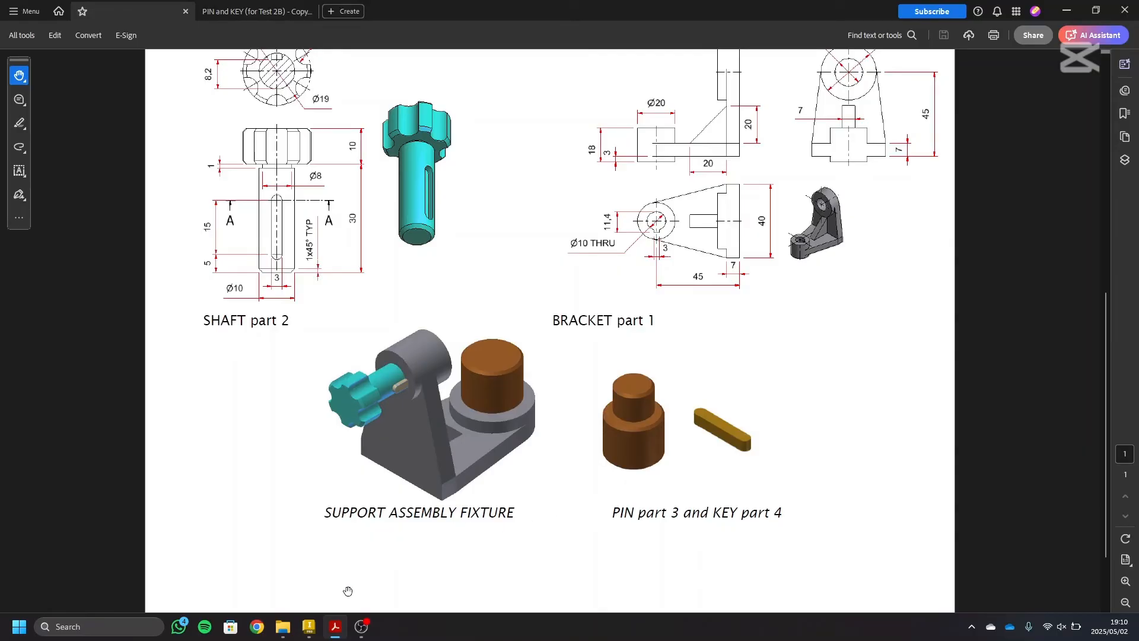
{"action": "left_click", "coordinate": [308, 626]}
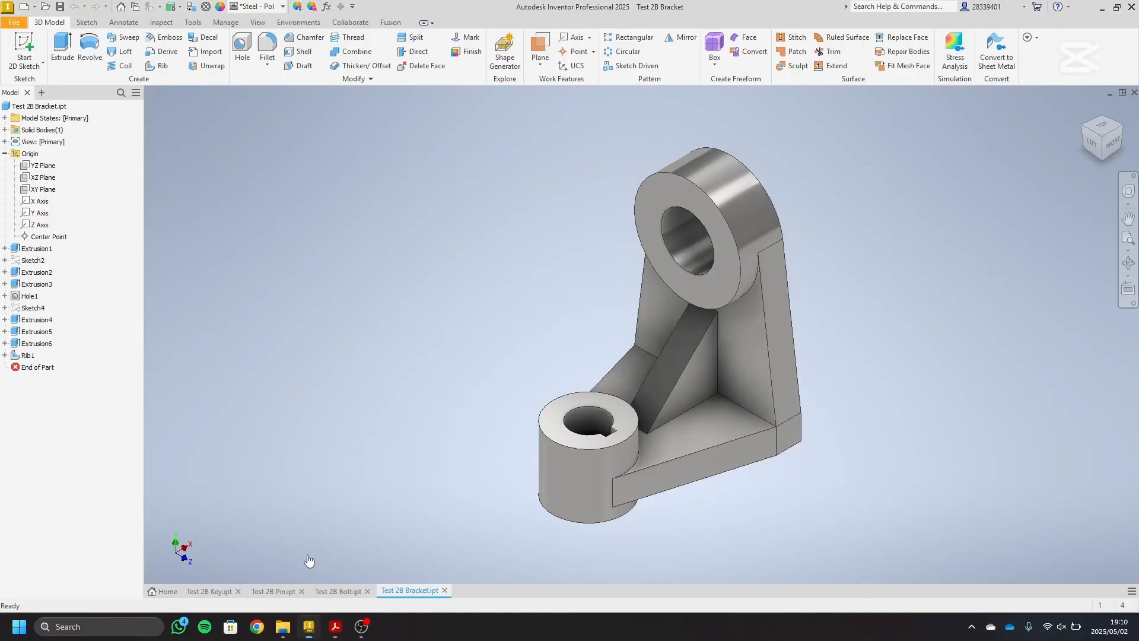
{"action": "left_click", "coordinate": [24, 7]}
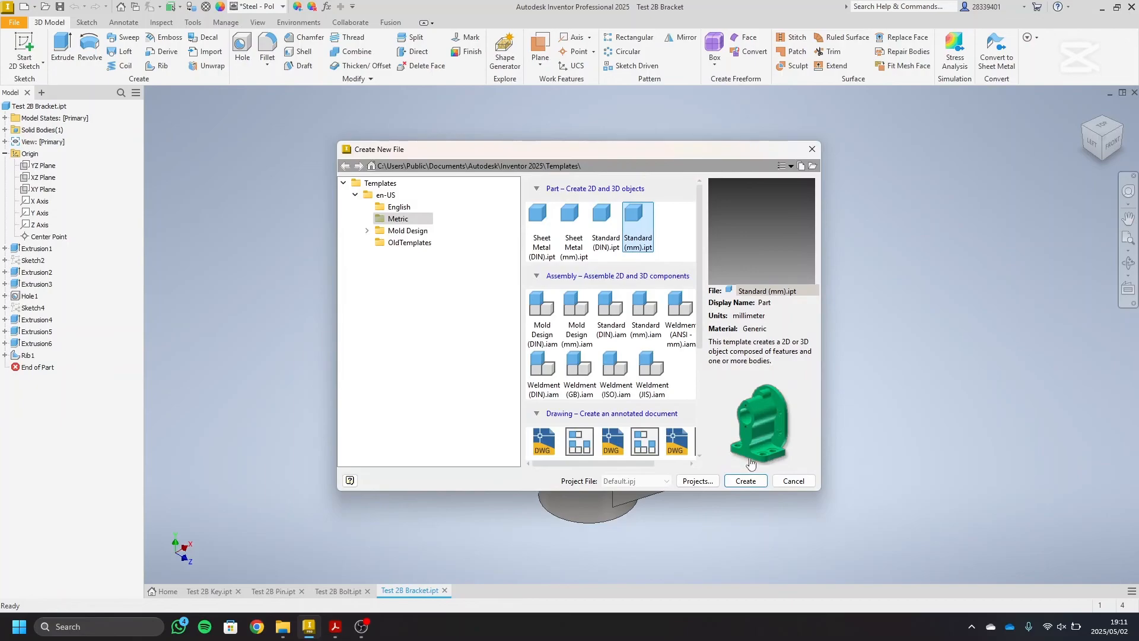
{"action": "left_click", "coordinate": [645, 309]}
{"action": "left_click", "coordinate": [747, 480]}
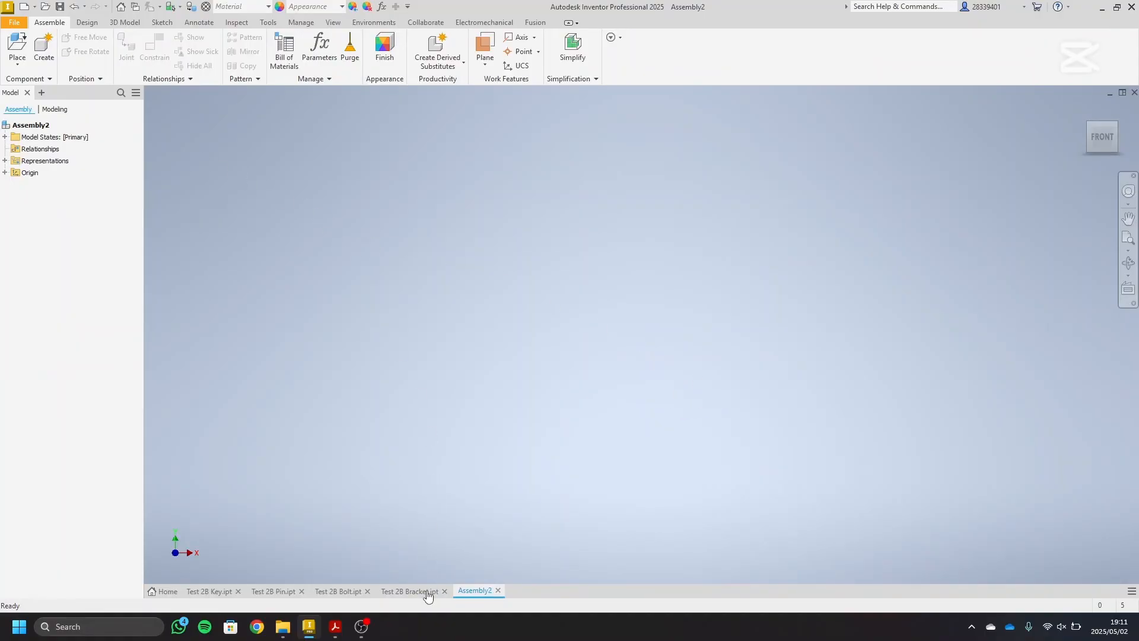
- Review the assembly requirements and the support assembly fixture illustration in the PDF drawing
{"action": "left_click", "coordinate": [335, 626]}
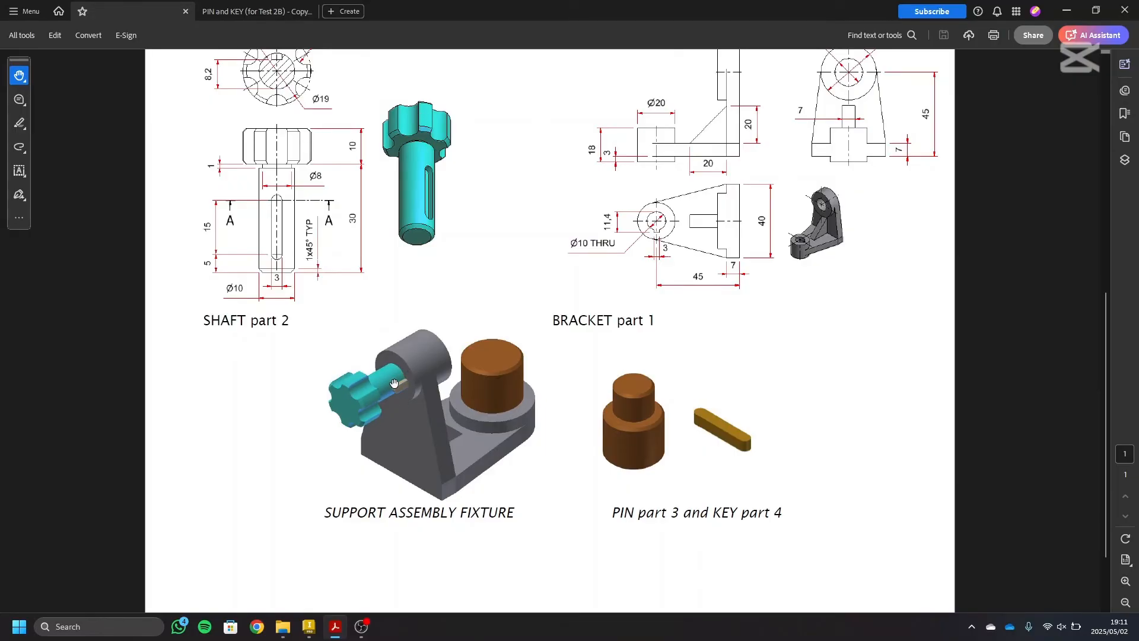
{"action": "scroll", "coordinate": [351, 397], "scroll_direction": "up", "scroll_amount": 6}
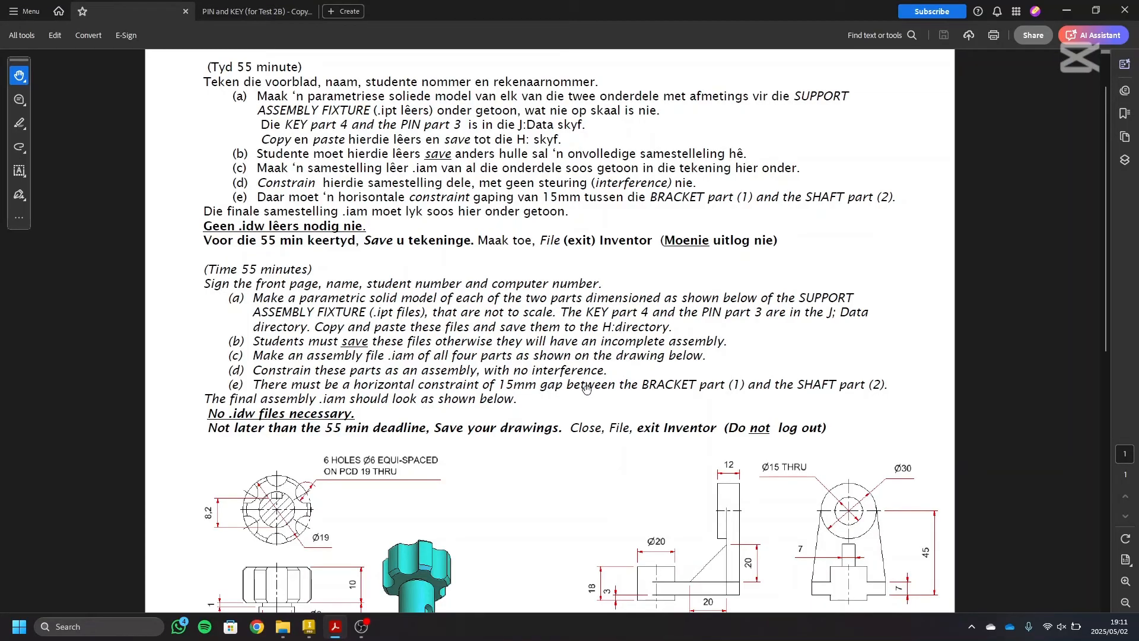
{"action": "scroll", "coordinate": [771, 387], "scroll_direction": "down", "scroll_amount": 5}
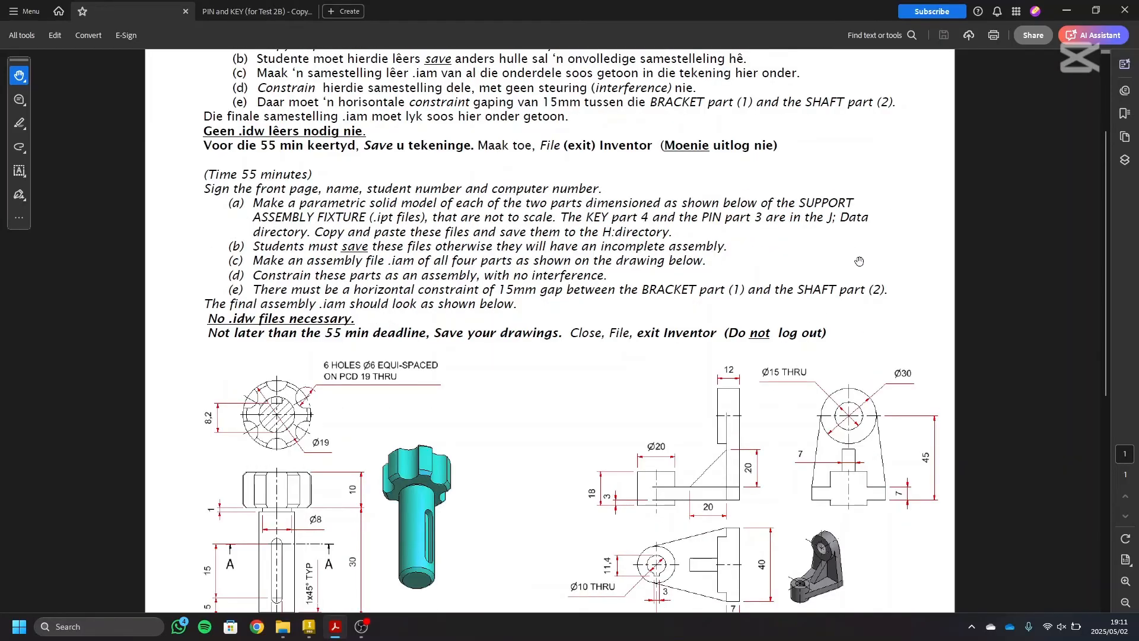
{"action": "scroll", "coordinate": [392, 421], "scroll_direction": "down", "scroll_amount": 1}
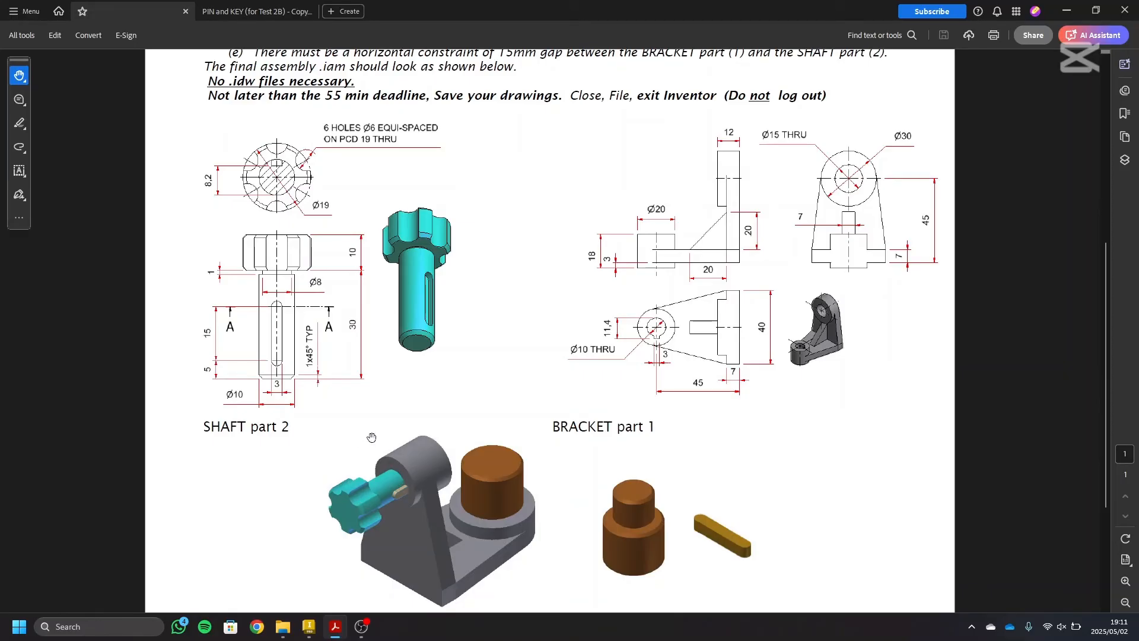
{"action": "left_click", "coordinate": [310, 627]}
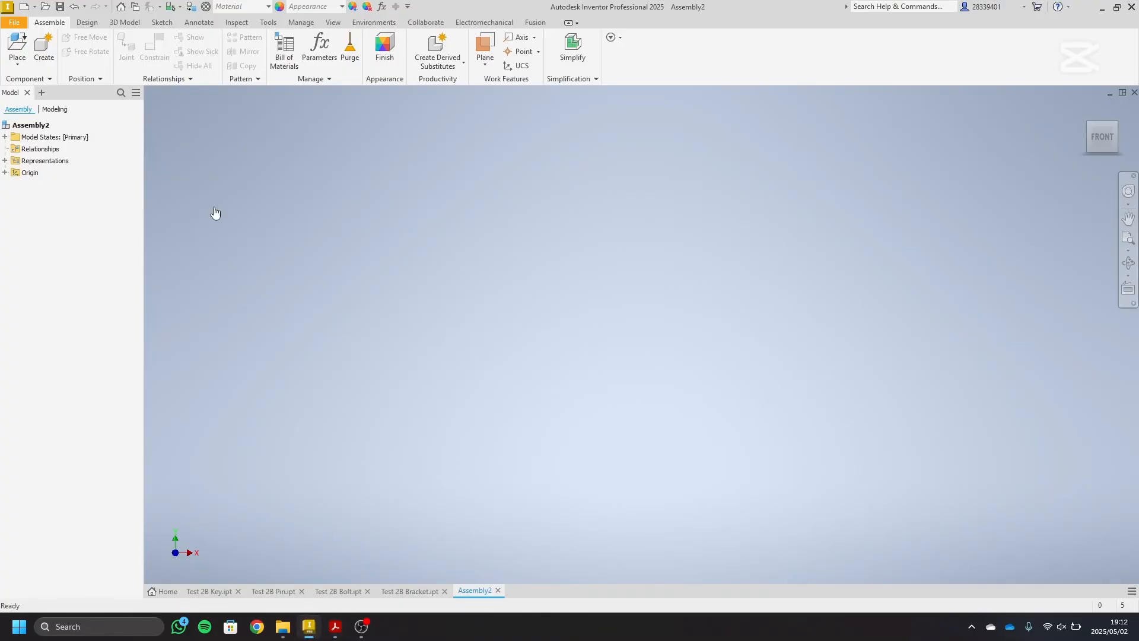
- Place one Test 2B Bracket grounded at the assembly origin and show it in the home view
{"action": "left_click", "coordinate": [17, 47]}
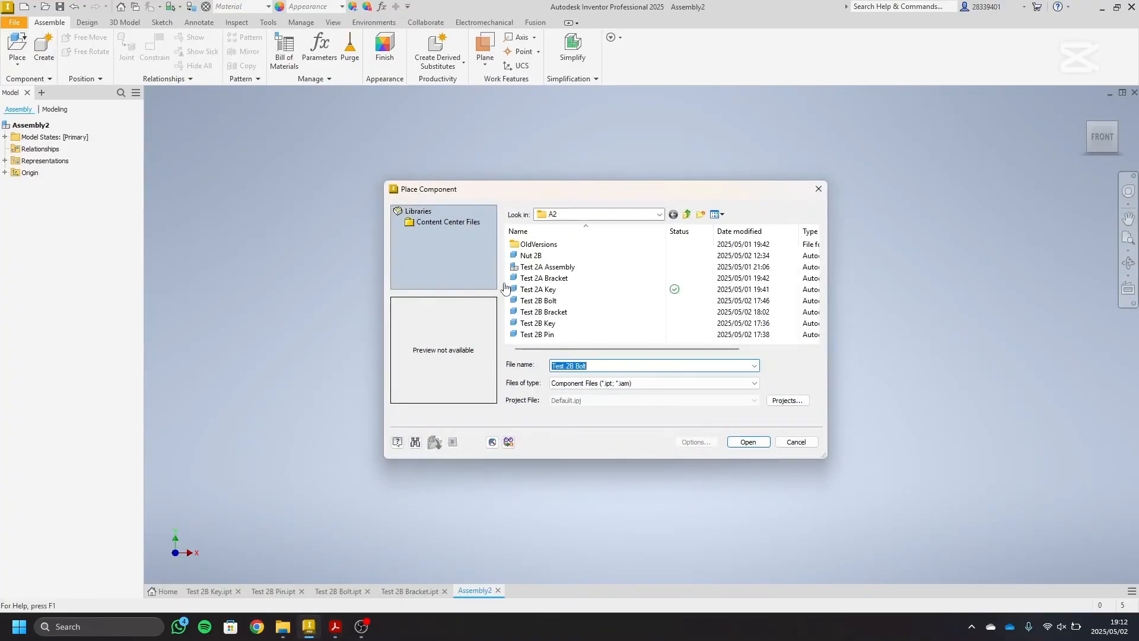
{"action": "left_click", "coordinate": [561, 312]}
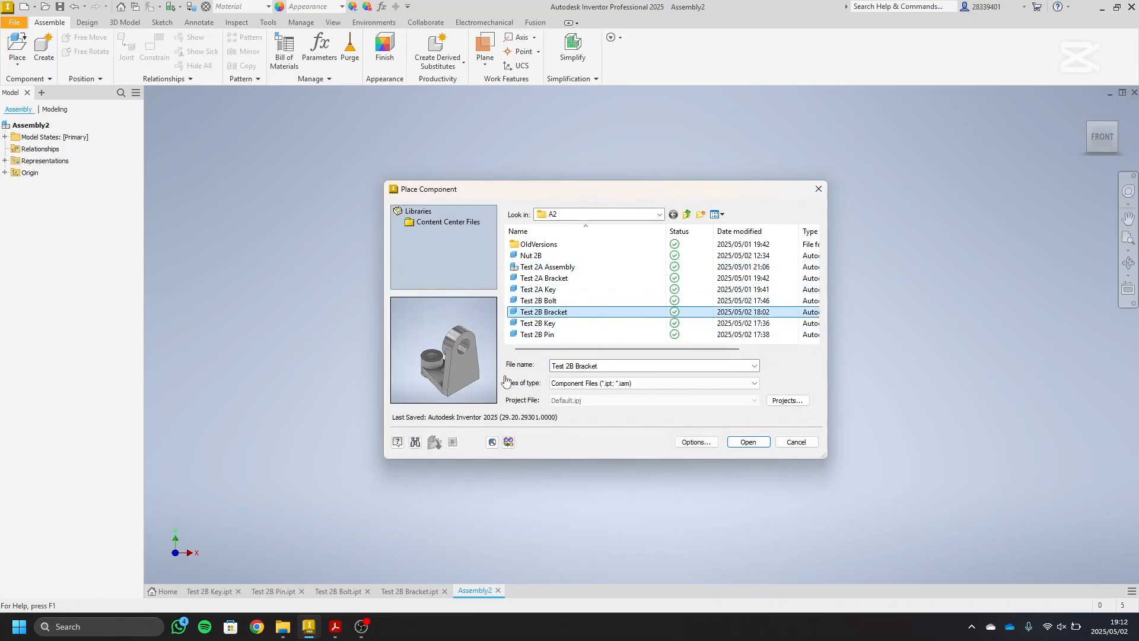
{"action": "left_click", "coordinate": [748, 442]}
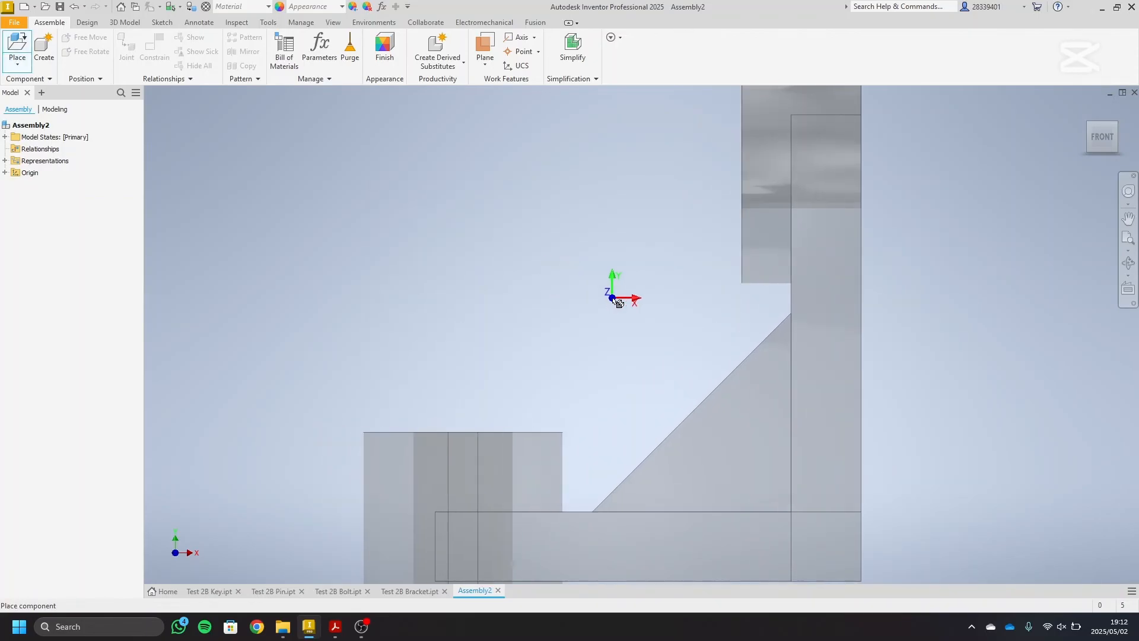
{"action": "right_click", "coordinate": [613, 298]}
{"action": "left_click", "coordinate": [633, 315]}
{"action": "key", "text": "F6"}
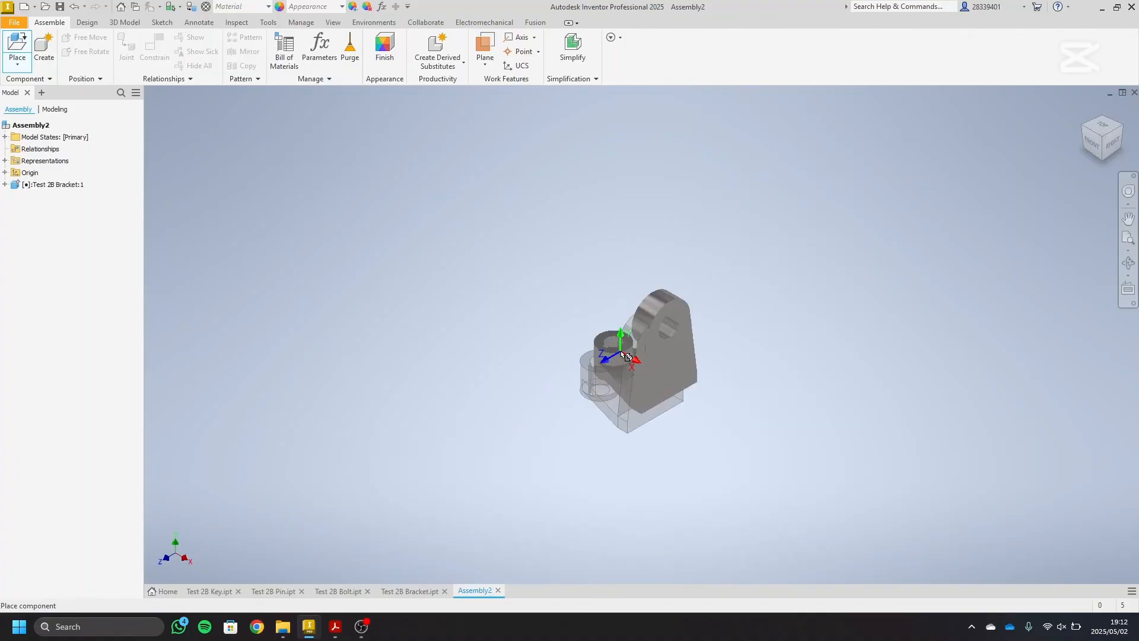
{"action": "scroll", "coordinate": [534, 331], "scroll_direction": "up", "scroll_amount": 3}
{"action": "right_click", "coordinate": [490, 305]}
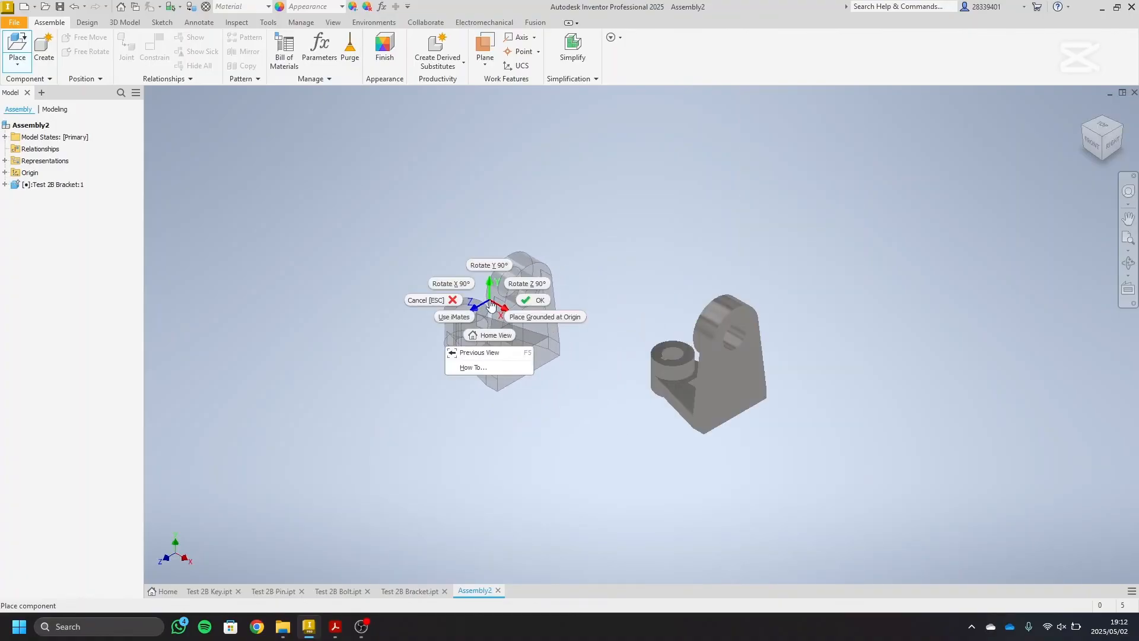
{"action": "left_click", "coordinate": [460, 292]}
- Place one Test 2B Pin and one Test 2B Key together in the free space beside the bracket
{"action": "left_click", "coordinate": [18, 47]}
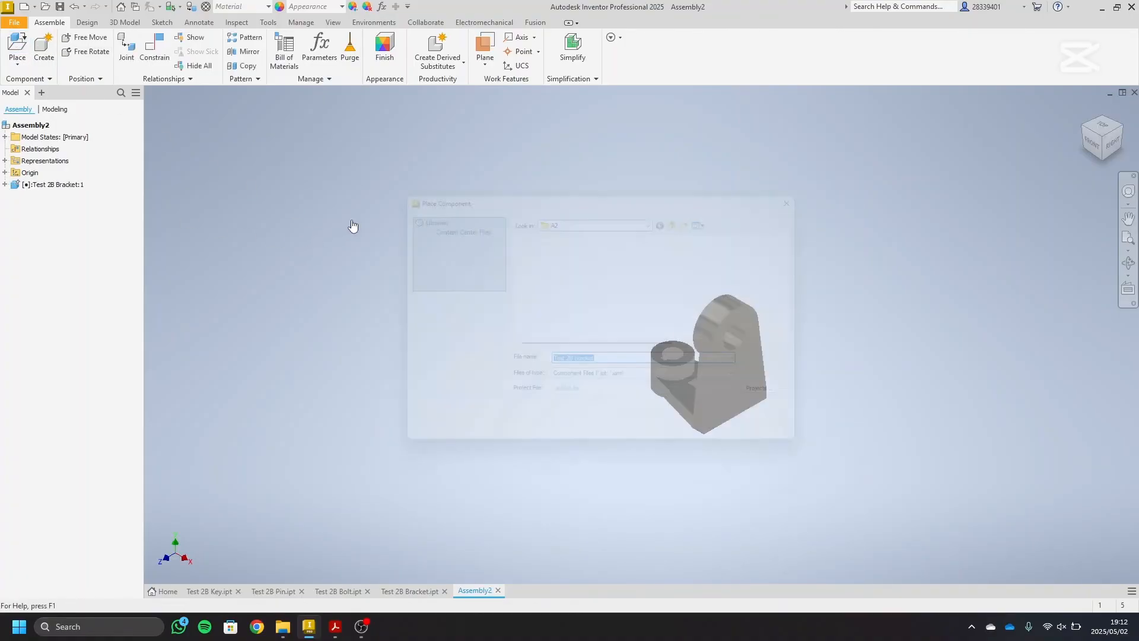
{"action": "left_click", "coordinate": [575, 336]}
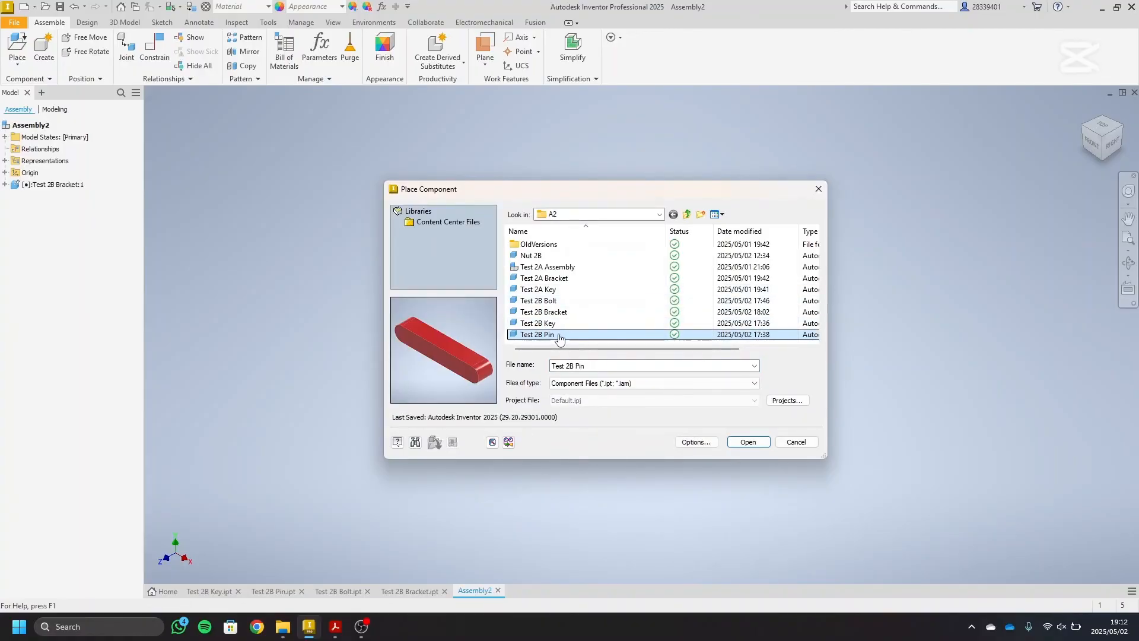
{"action": "left_click", "coordinate": [557, 324], "text": "ctrl"}
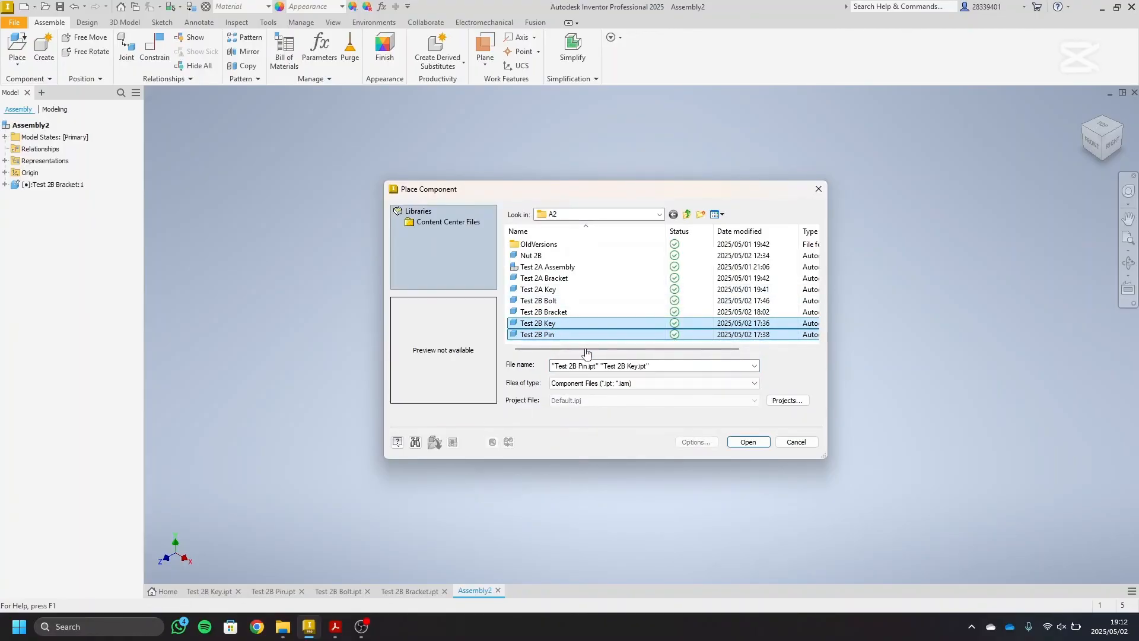
{"action": "left_click", "coordinate": [746, 441]}
{"action": "left_click", "coordinate": [399, 244]}
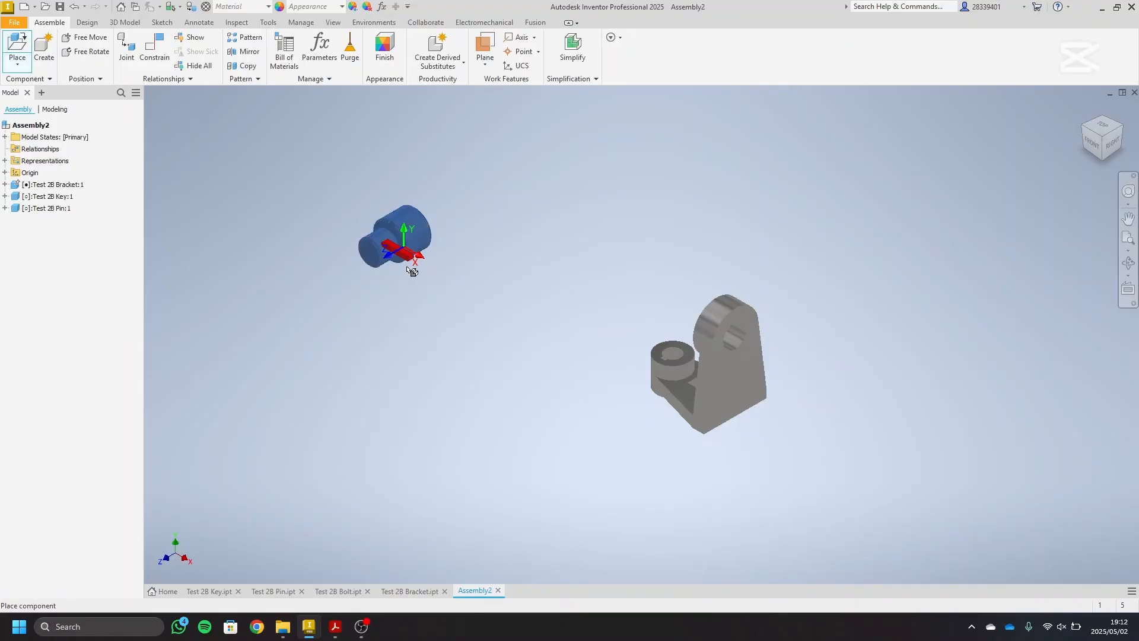
{"action": "right_click", "coordinate": [427, 291]}
{"action": "left_click", "coordinate": [473, 305]}
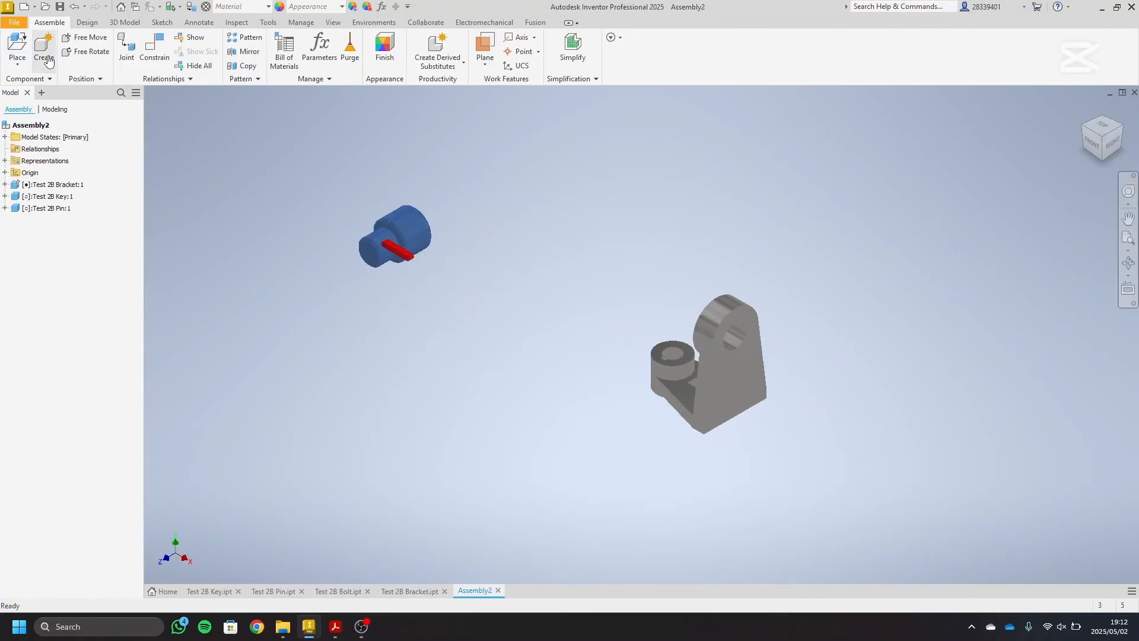
- Place one Test 2B Bolt in the free space between the pin and the bracket
{"action": "left_click", "coordinate": [17, 48]}
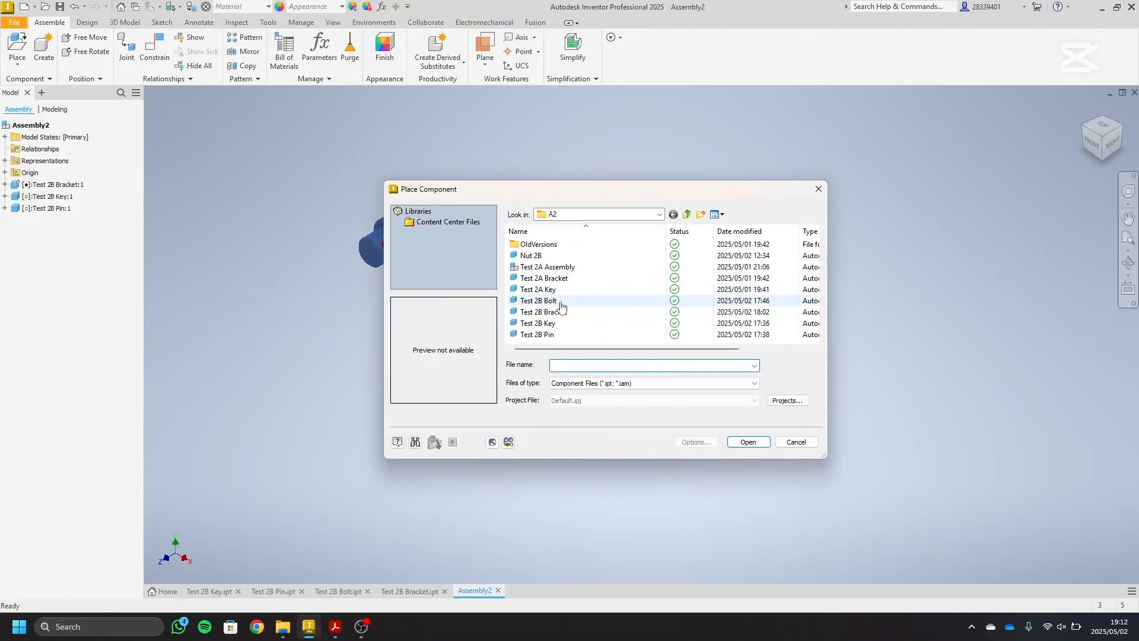
{"action": "left_click", "coordinate": [560, 301]}
{"action": "left_click", "coordinate": [748, 442]}
{"action": "left_click", "coordinate": [523, 260]}
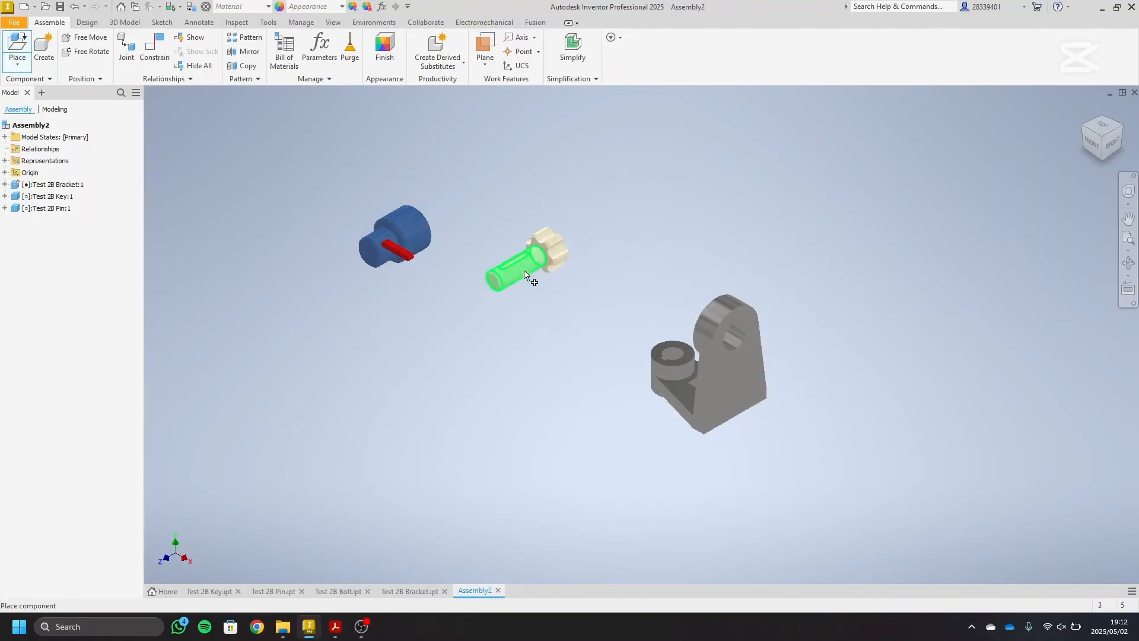
{"action": "right_click", "coordinate": [506, 329]}
{"action": "left_click", "coordinate": [556, 331]}
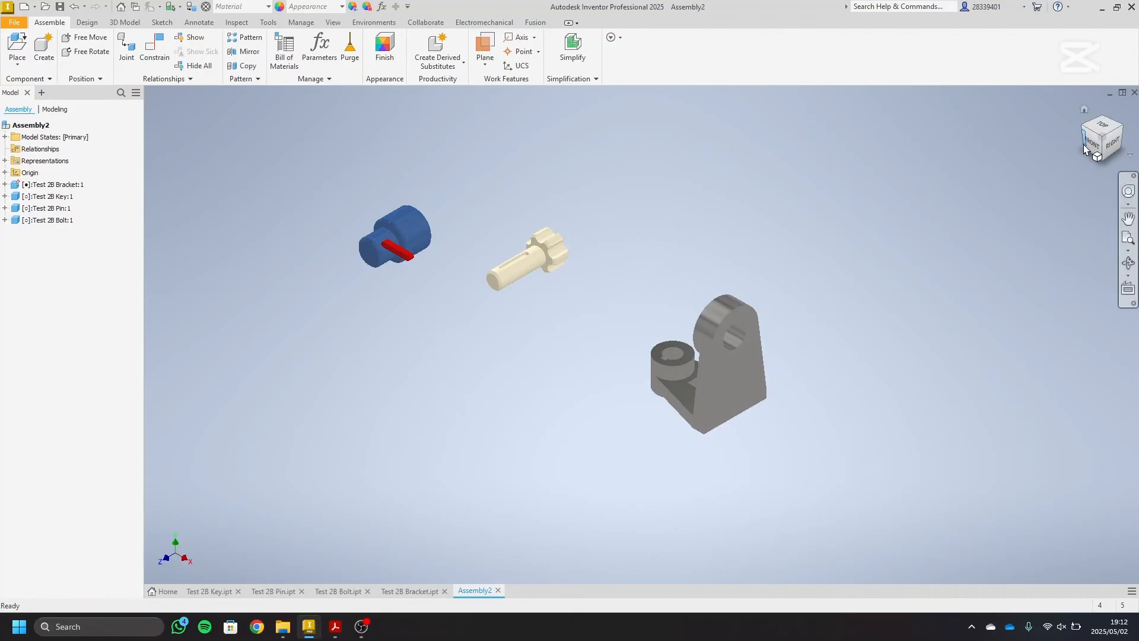
{"action": "left_click", "coordinate": [1100, 126]}
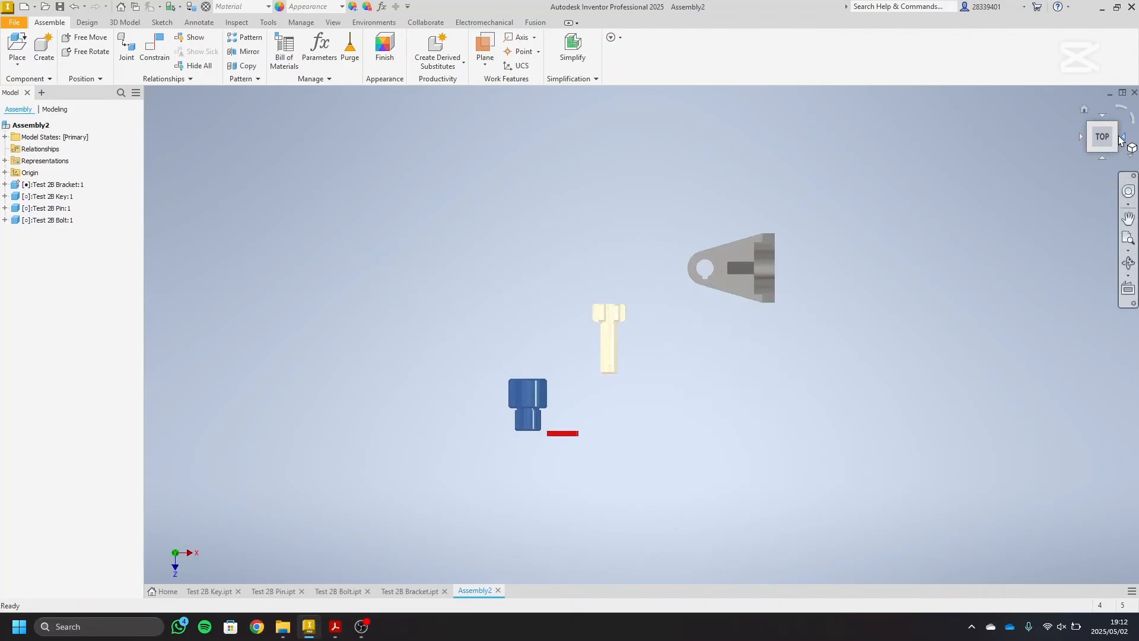
- Mate the blue stepped part's axis with the hole axis in the bracket's round base boss, wide end up, and pull it clear above
{"action": "left_click", "coordinate": [1127, 139]}
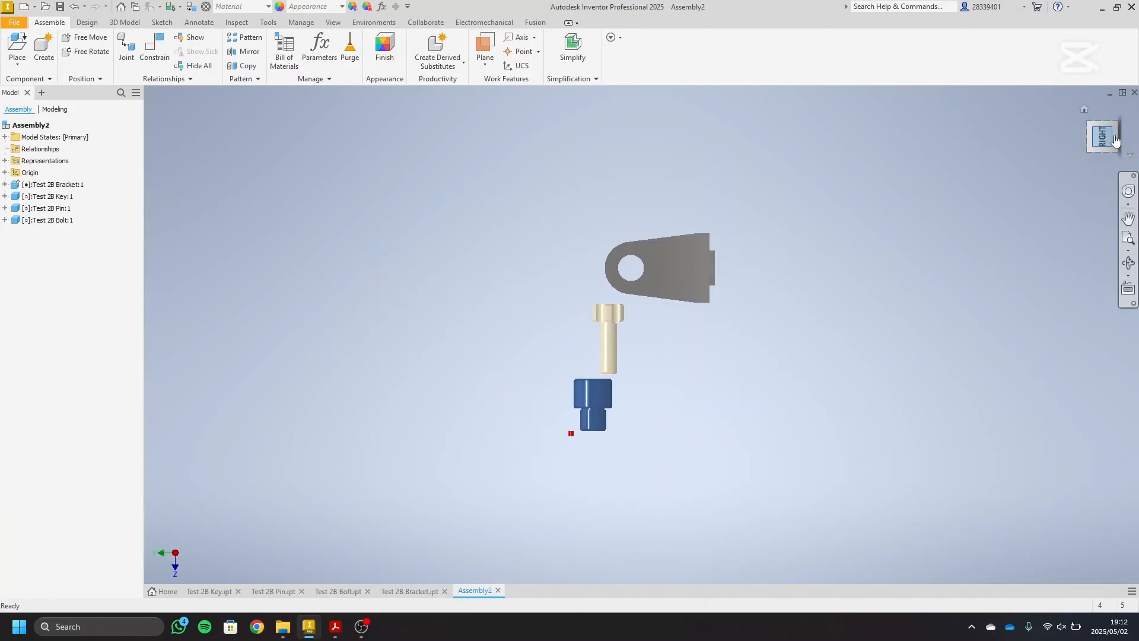
{"action": "left_click", "coordinate": [1125, 140]}
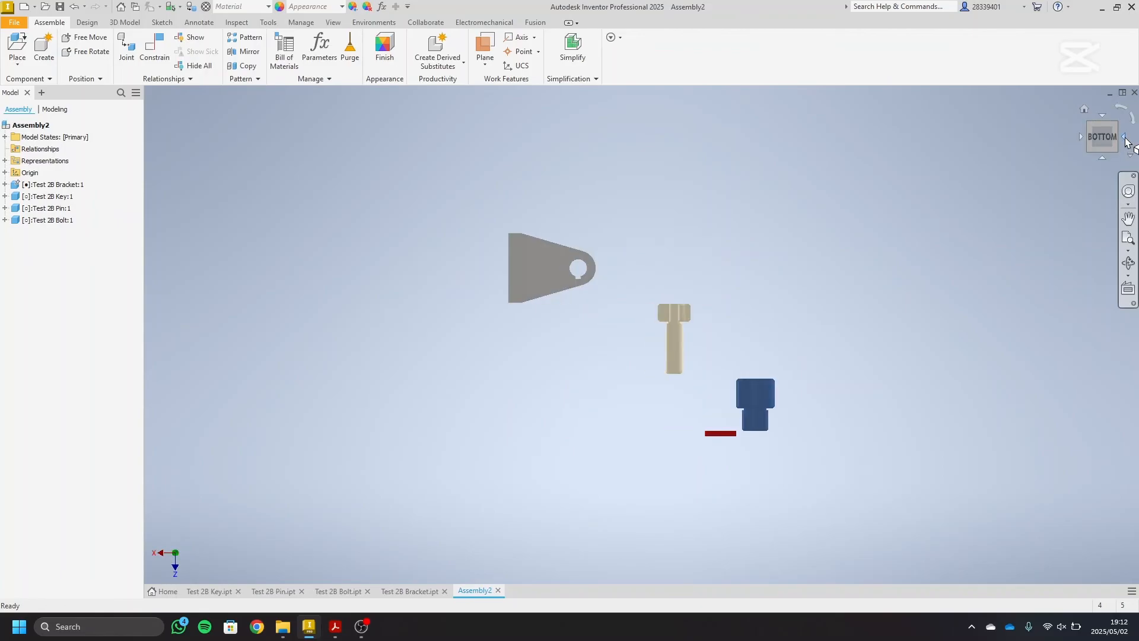
{"action": "left_click", "coordinate": [1119, 113]}
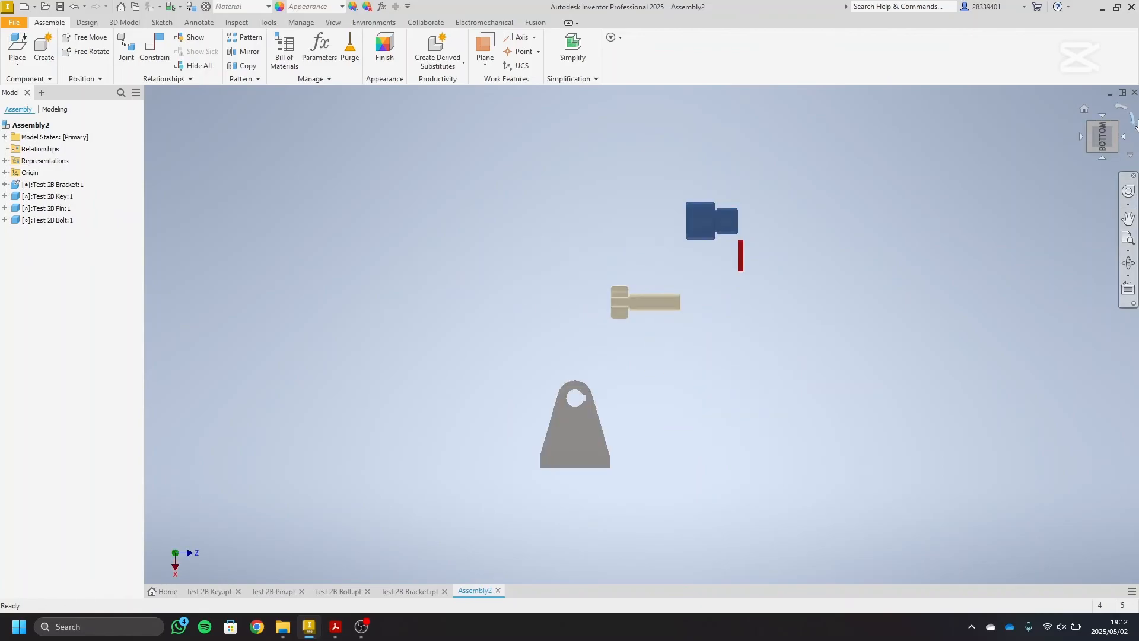
{"action": "left_click", "coordinate": [1126, 140]}
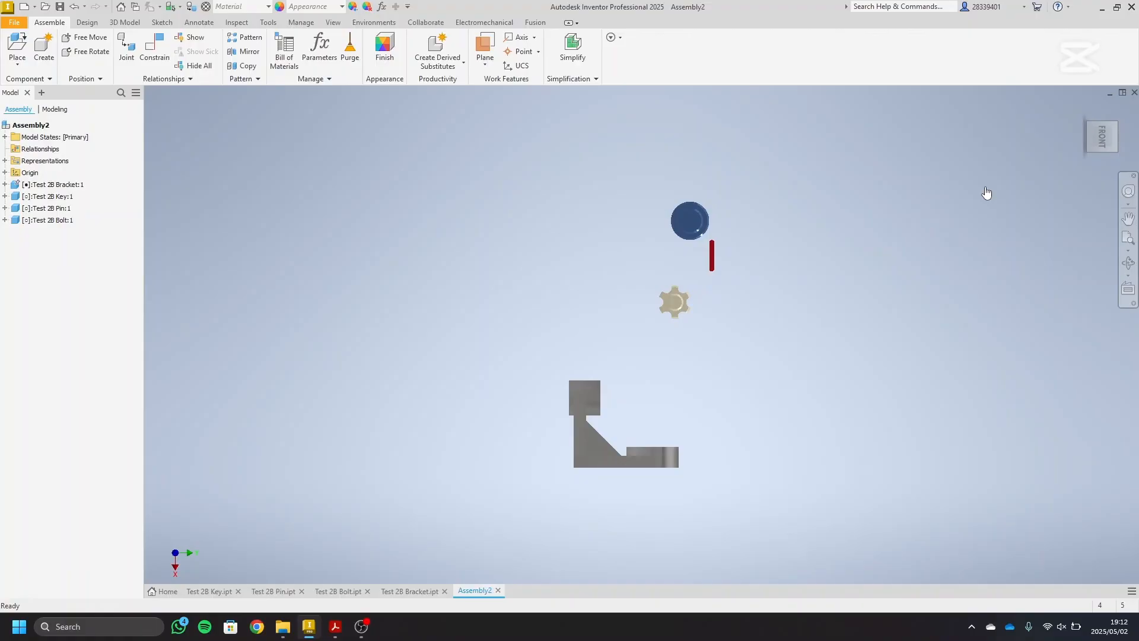
{"action": "left_click", "coordinate": [1089, 132]}
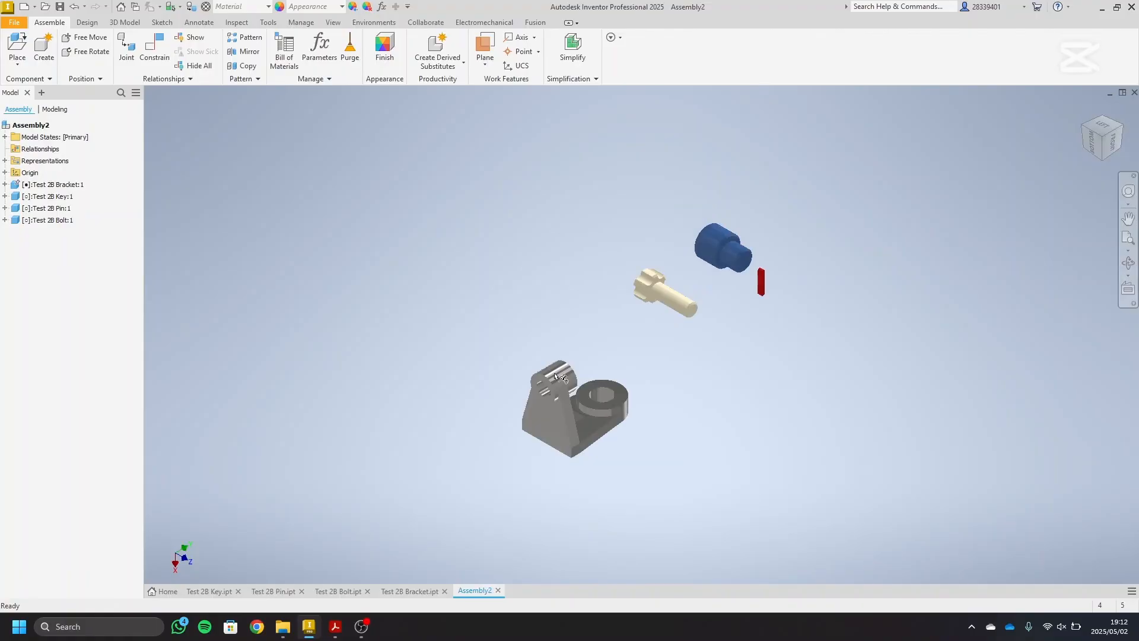
{"action": "scroll", "coordinate": [777, 233], "scroll_direction": "down", "scroll_amount": 5}
{"action": "scroll", "coordinate": [833, 161], "scroll_direction": "up", "scroll_amount": 3}
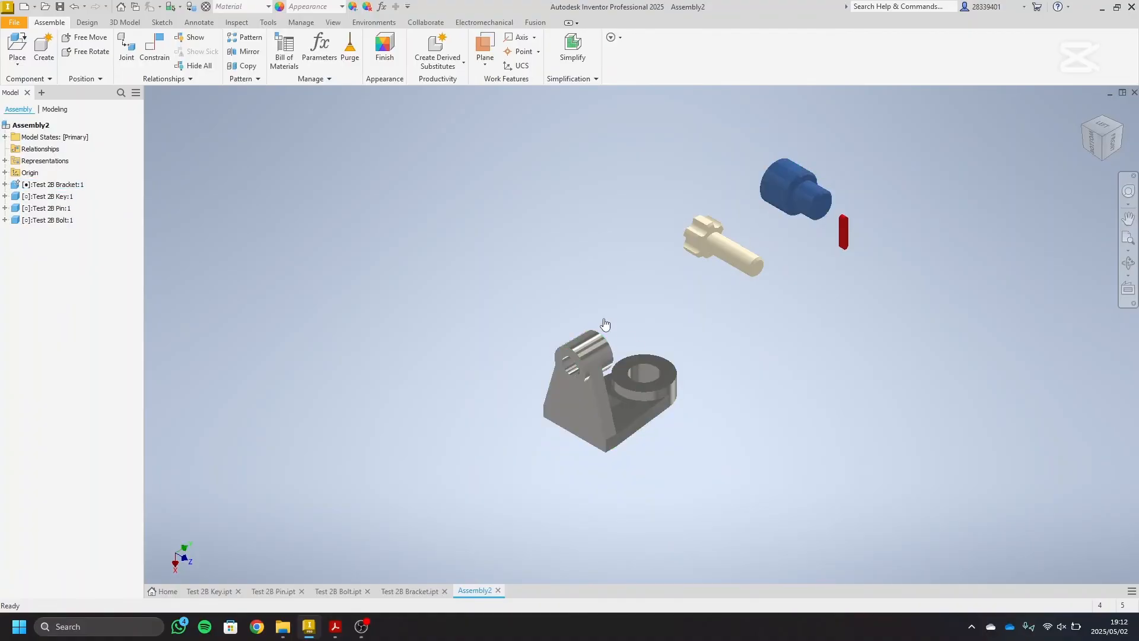
{"action": "left_click", "coordinate": [155, 51]}
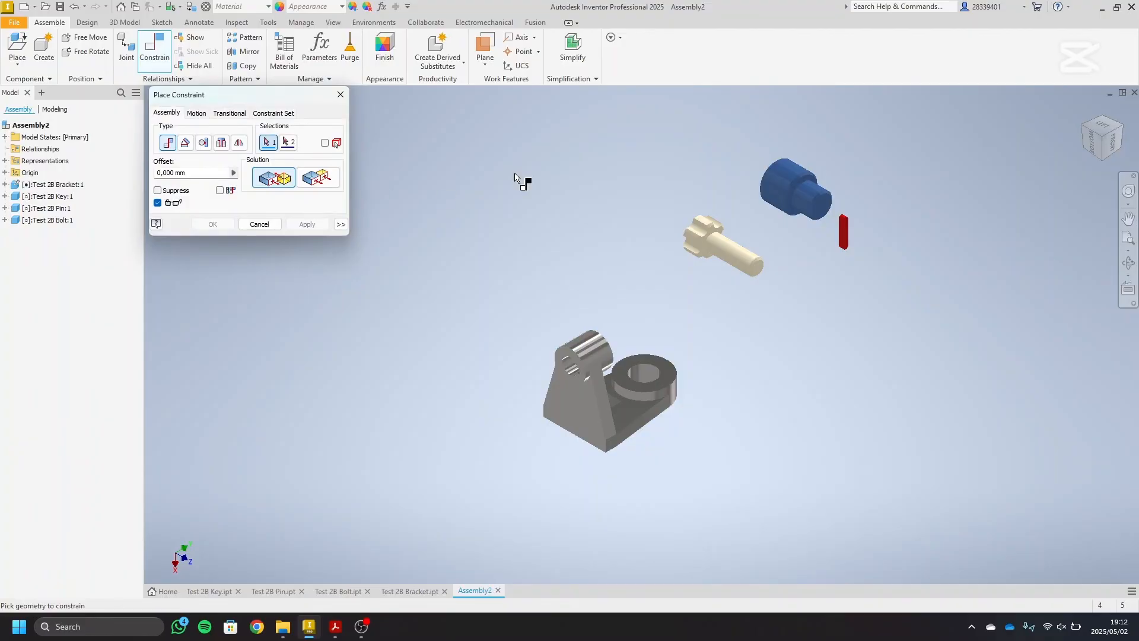
{"action": "left_click", "coordinate": [805, 198]}
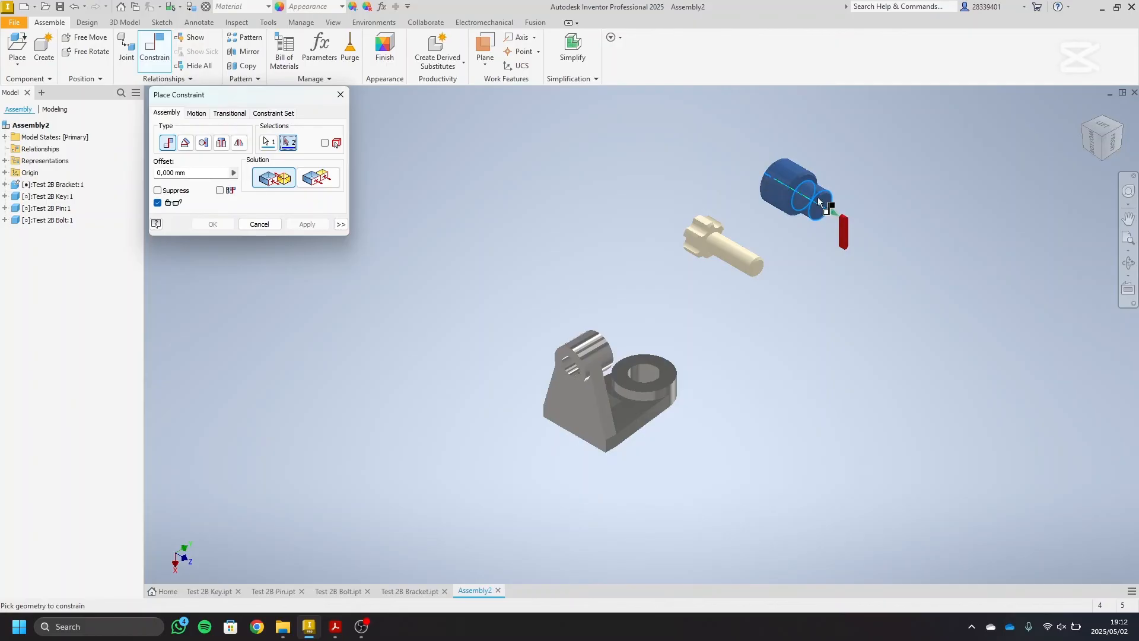
{"action": "left_click", "coordinate": [646, 374]}
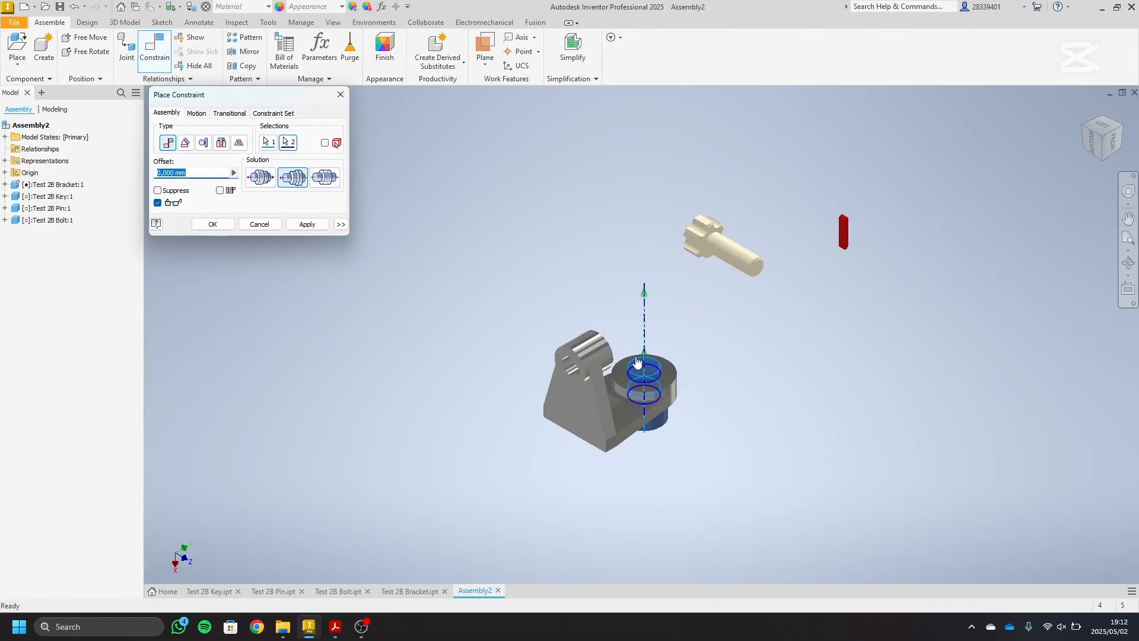
{"action": "left_click", "coordinate": [261, 178]}
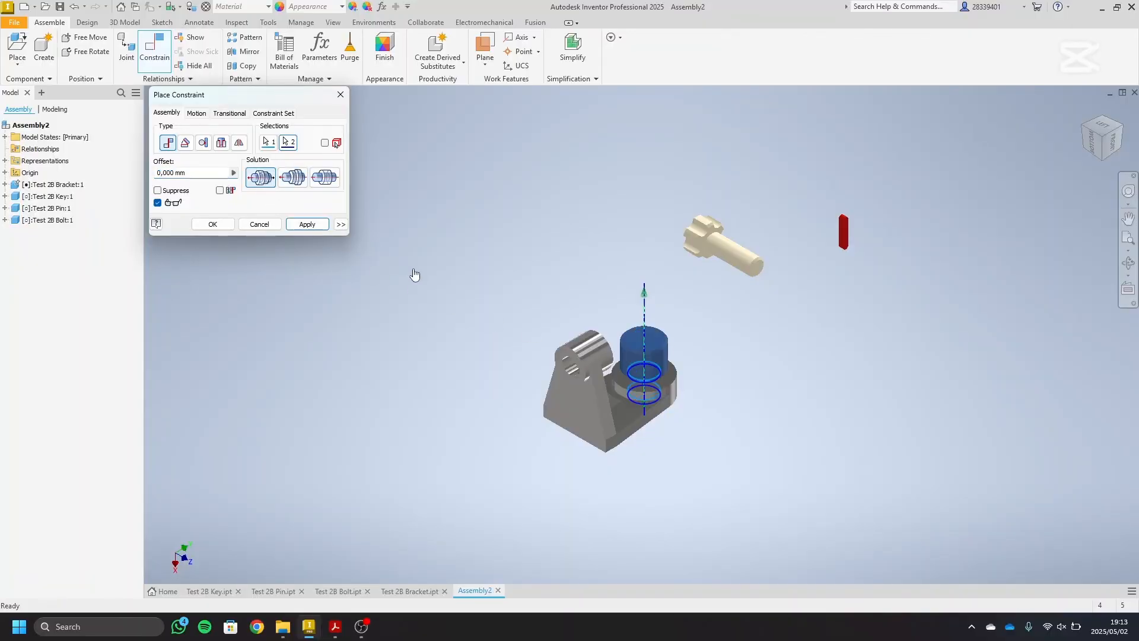
{"action": "left_click", "coordinate": [312, 230]}
{"action": "right_click", "coordinate": [381, 290]}
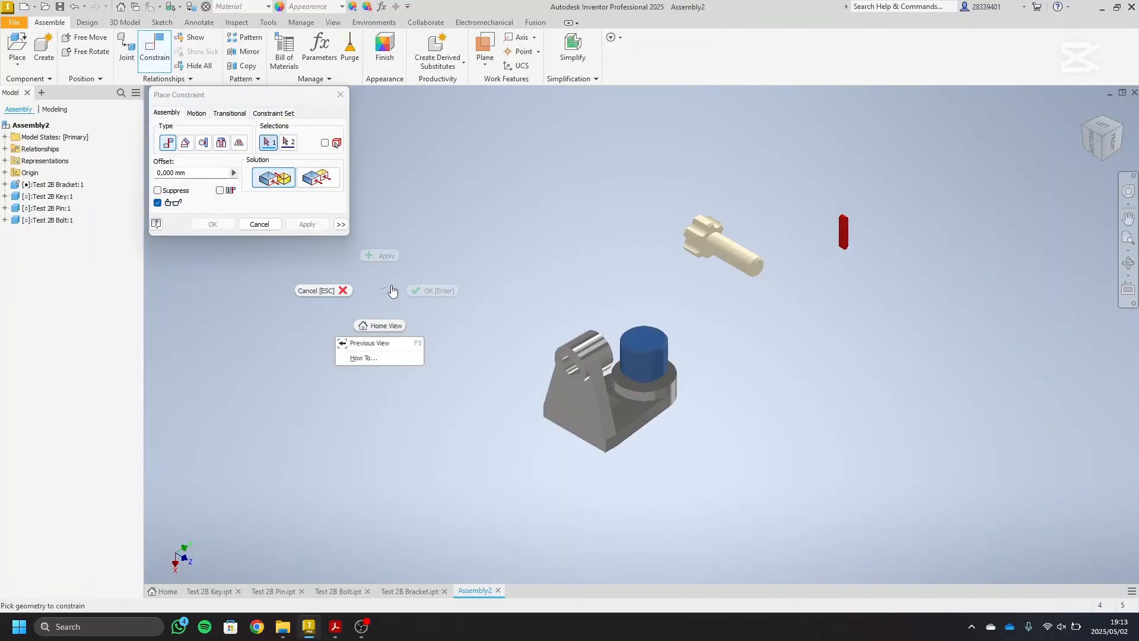
{"action": "left_click", "coordinate": [348, 293]}
{"action": "key", "text": "Escape"}
{"action": "left_click_drag", "start_coordinate": [637, 353], "coordinate": [650, 211]}
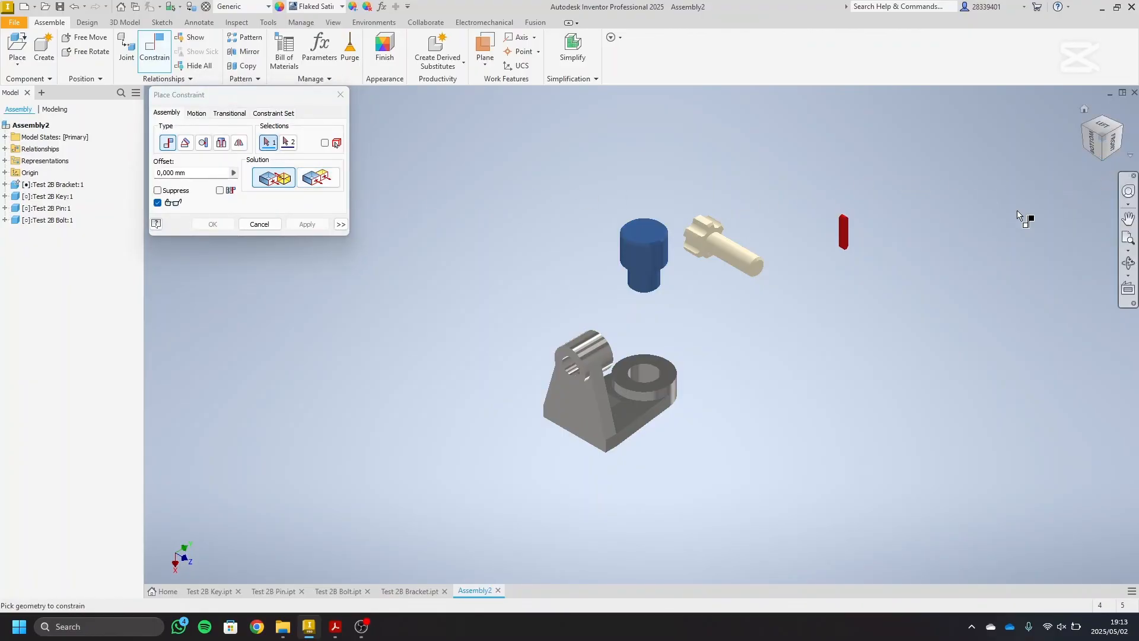
{"action": "left_click", "coordinate": [660, 362]}
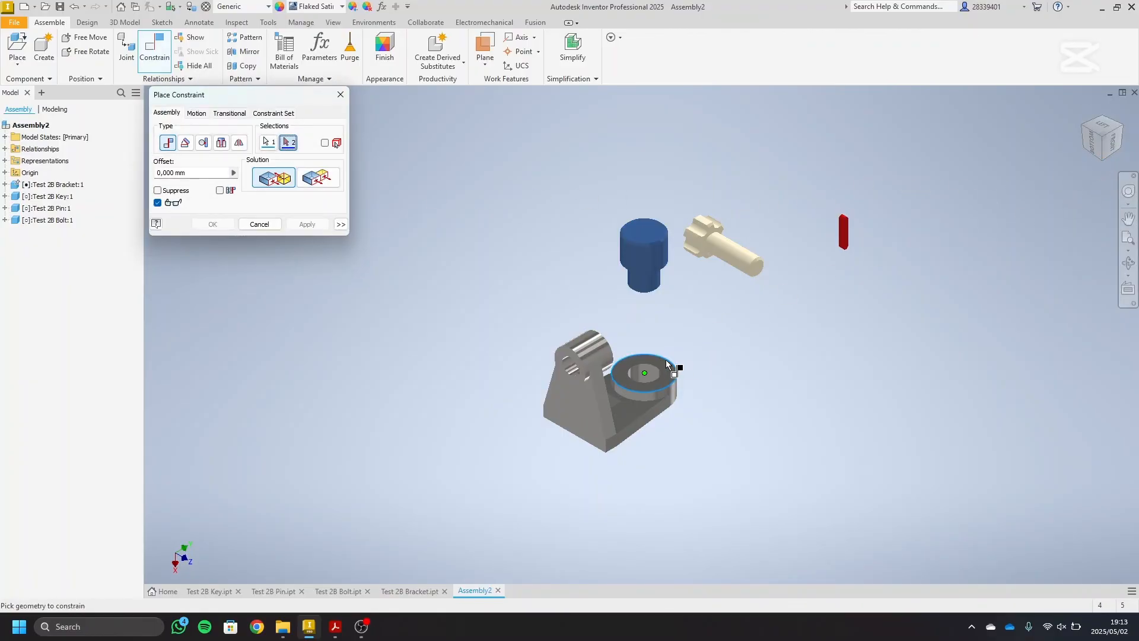
{"action": "scroll", "coordinate": [658, 360], "scroll_direction": "up", "scroll_amount": 5}
{"action": "left_click", "coordinate": [259, 224]}
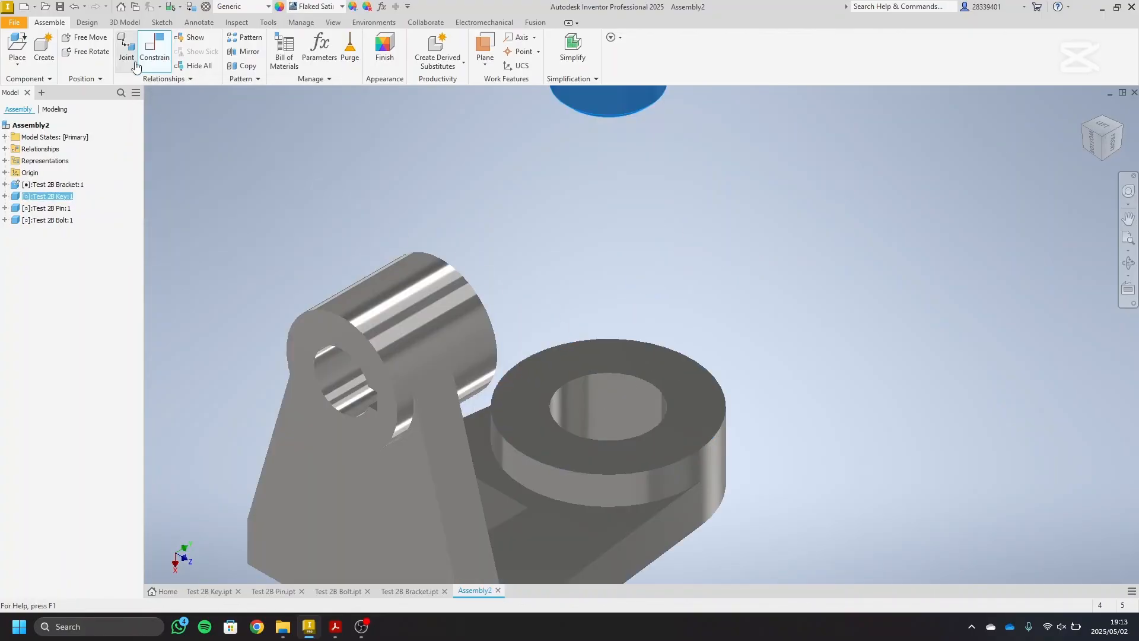
- Mate the shoulder face under the blue part's wide end with the upper face of the bracket's round boss at 0 mm offset
{"action": "left_click", "coordinate": [154, 56]}
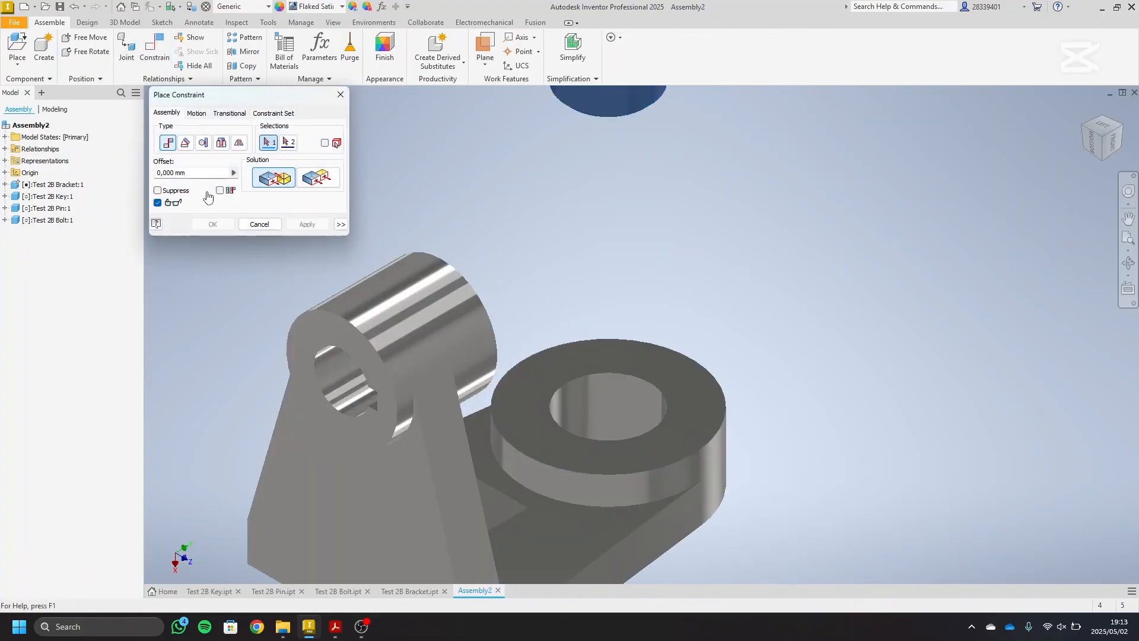
{"action": "left_click", "coordinate": [636, 364]}
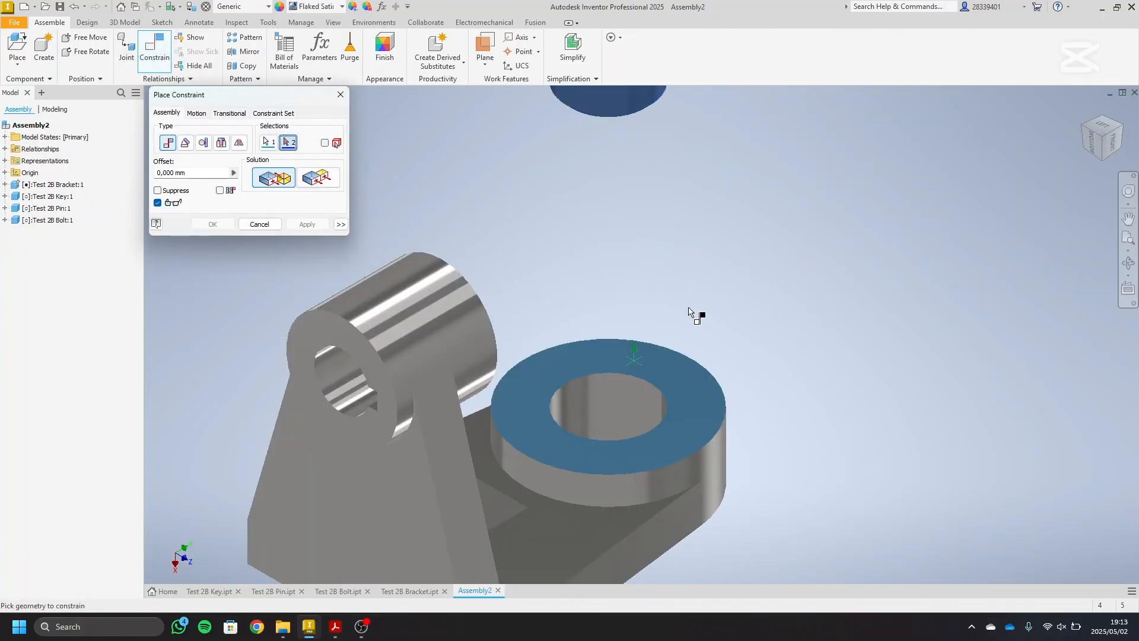
{"action": "left_click", "coordinate": [1103, 164]}
{"action": "middle_click_drag", "start_coordinate": [692, 483], "coordinate": [682, 534]}
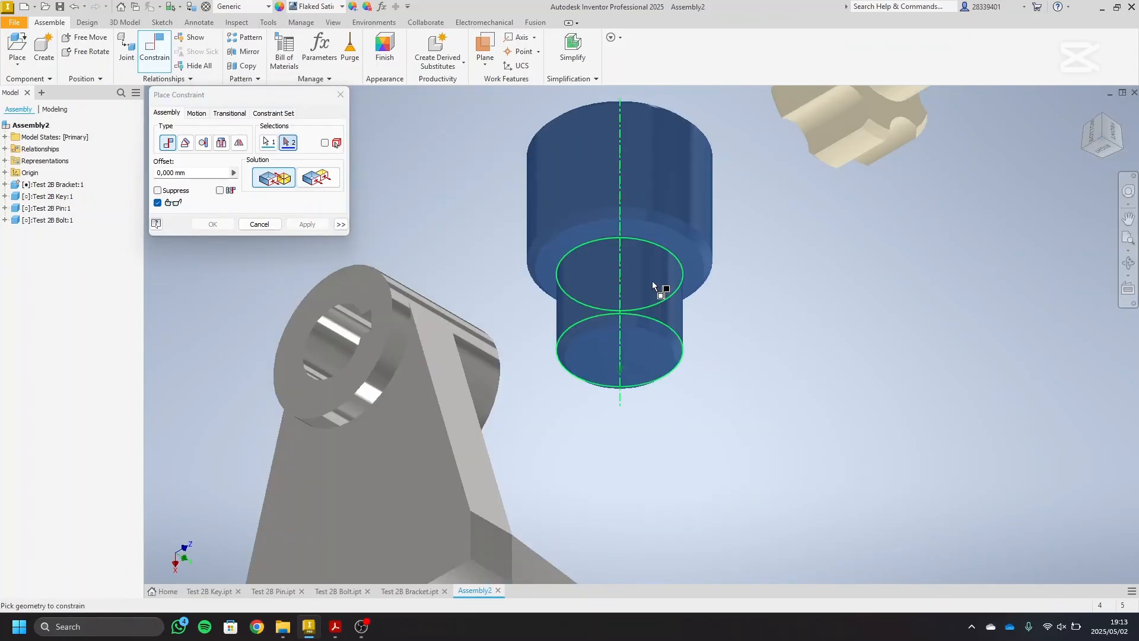
{"action": "scroll", "coordinate": [650, 245], "scroll_direction": "down", "scroll_amount": 3}
{"action": "left_click", "coordinate": [648, 222]}
{"action": "scroll", "coordinate": [655, 242], "scroll_direction": "up", "scroll_amount": 3}
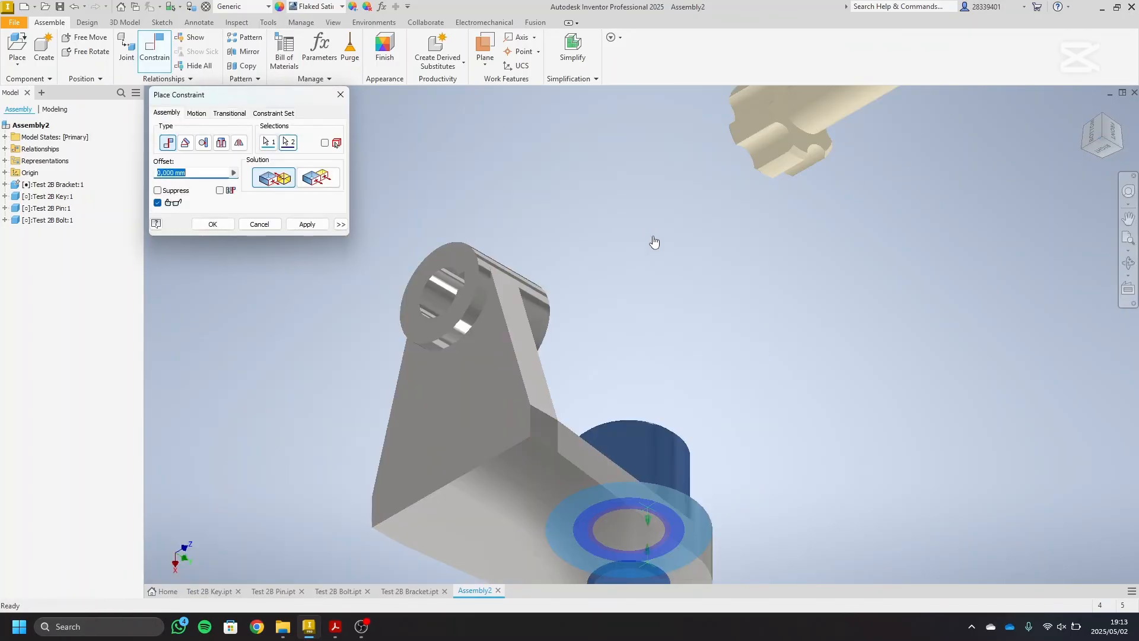
{"action": "left_click", "coordinate": [307, 224]}
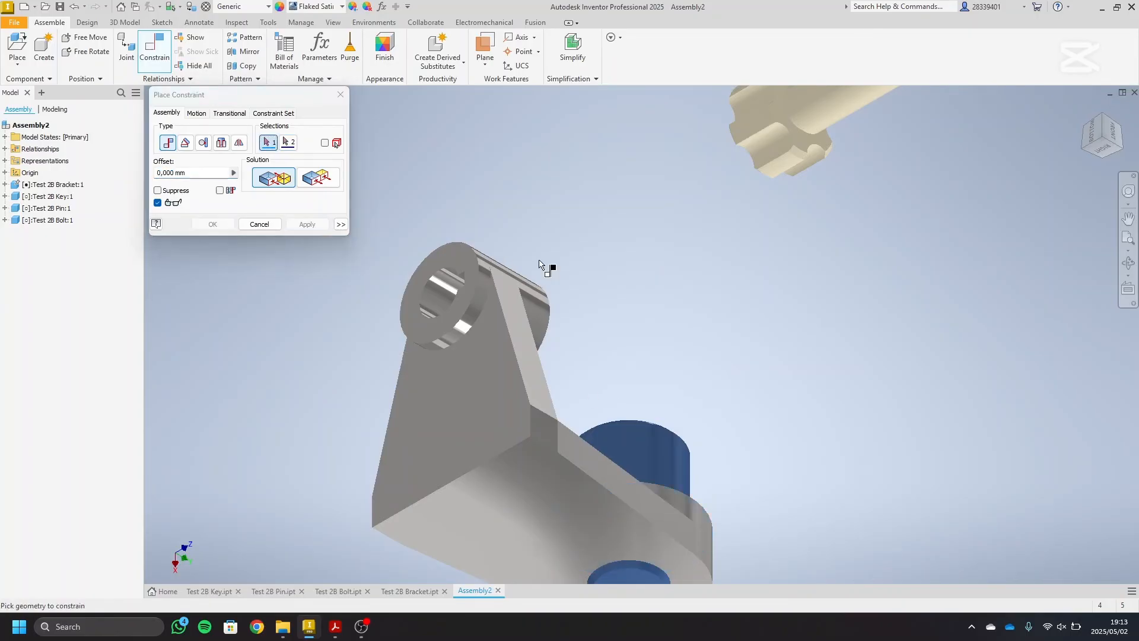
- Mate the axis of the red part's rounded end with the rounded end of the bolt's keyway nearest the tip, at 0 mm offset
{"action": "scroll", "coordinate": [549, 259], "scroll_direction": "up", "scroll_amount": 5}
{"action": "left_click", "coordinate": [1105, 123]}
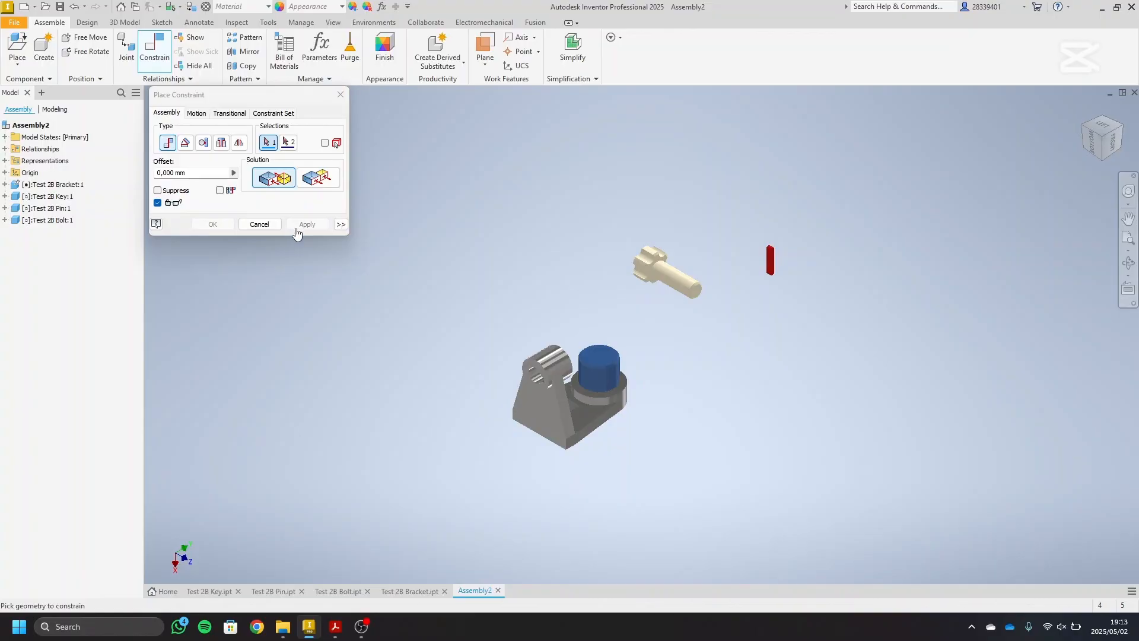
{"action": "scroll", "coordinate": [672, 282], "scroll_direction": "down", "scroll_amount": 3}
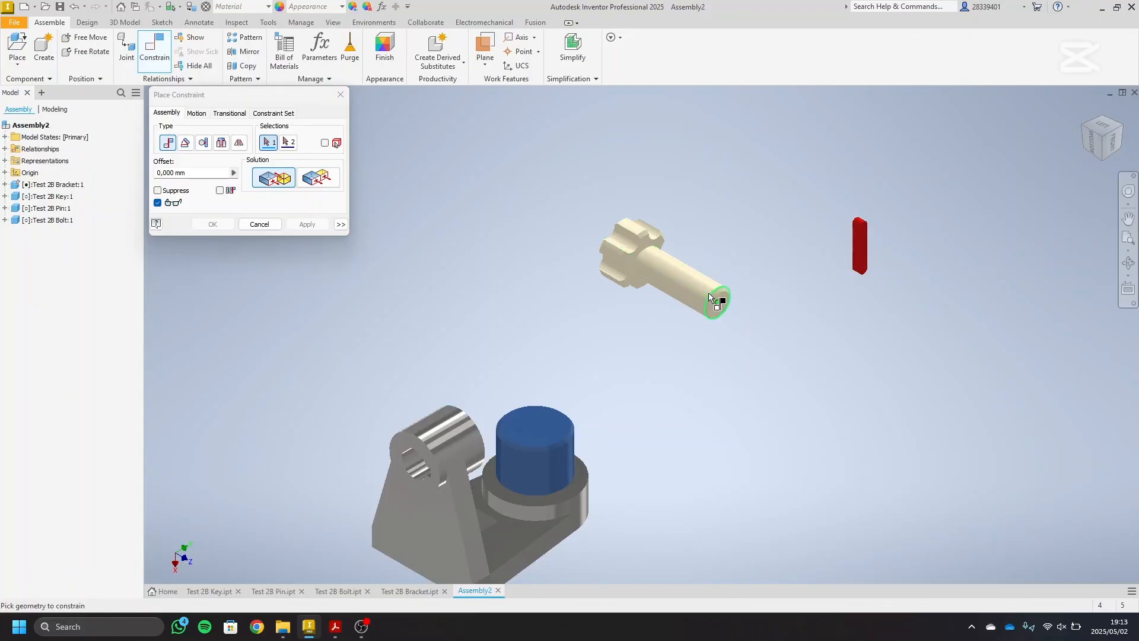
{"action": "left_click", "coordinate": [1122, 131]}
{"action": "left_click", "coordinate": [1104, 127]}
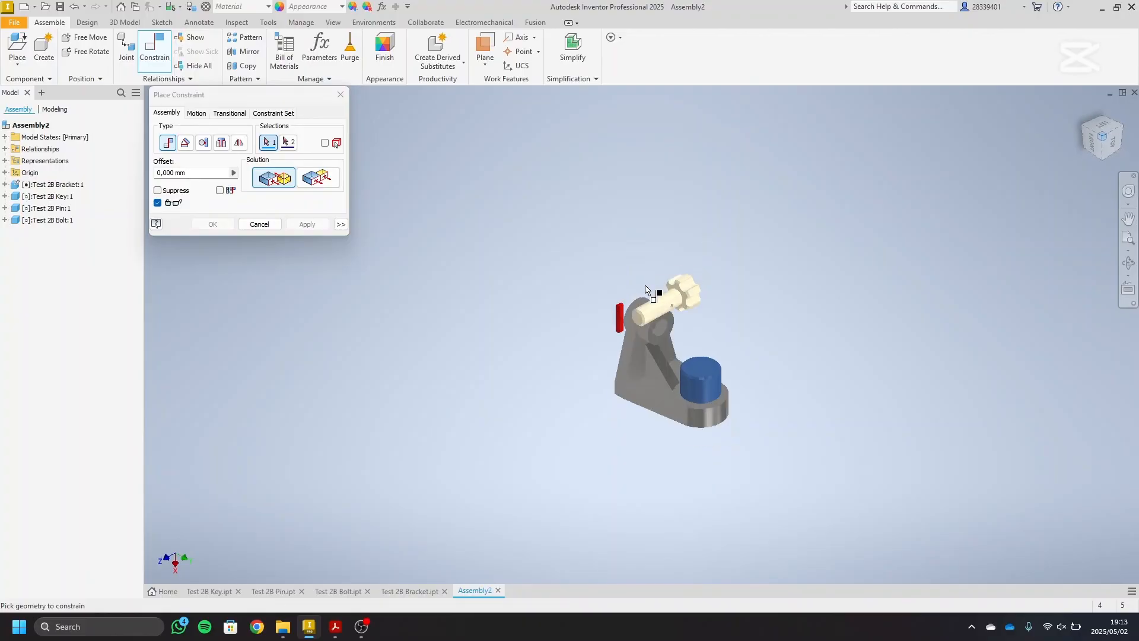
{"action": "scroll", "coordinate": [623, 320], "scroll_direction": "up", "scroll_amount": 5}
{"action": "scroll", "coordinate": [589, 314], "scroll_direction": "up", "scroll_amount": 3}
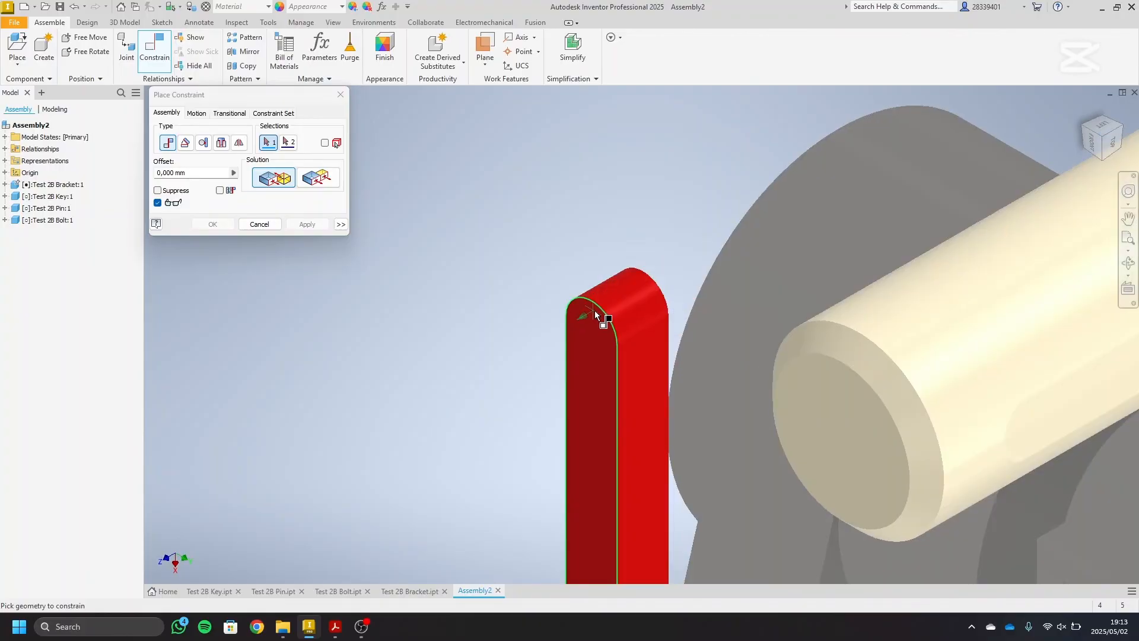
{"action": "left_click", "coordinate": [625, 311]}
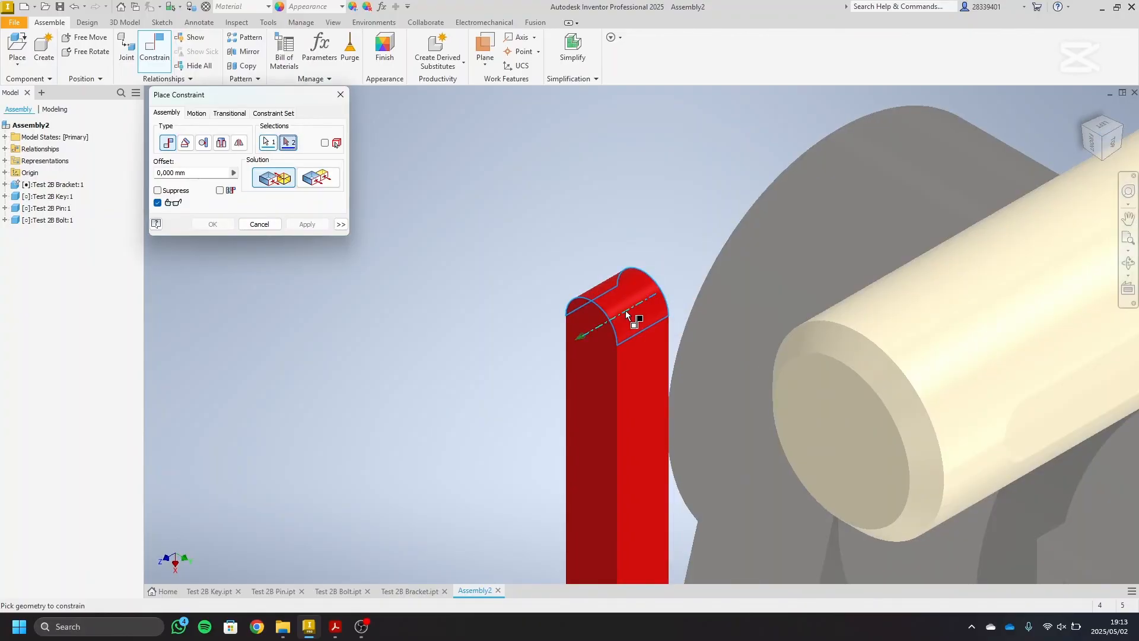
{"action": "scroll", "coordinate": [626, 312], "scroll_direction": "down", "scroll_amount": 4}
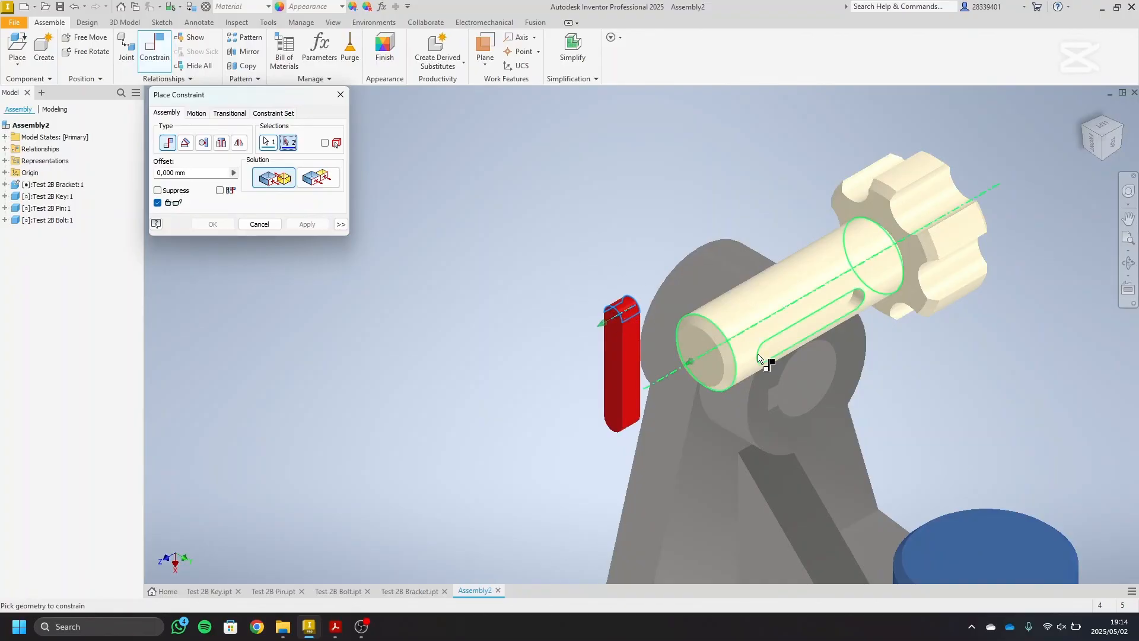
{"action": "scroll", "coordinate": [761, 353], "scroll_direction": "up", "scroll_amount": 4}
{"action": "left_click", "coordinate": [761, 346]}
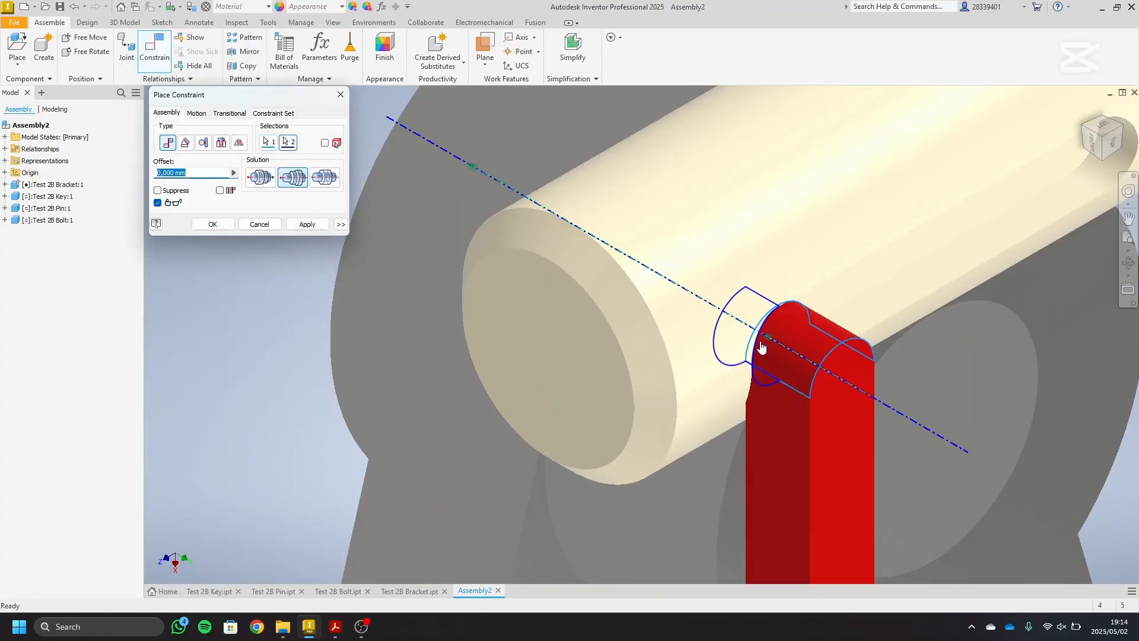
{"action": "scroll", "coordinate": [771, 379], "scroll_direction": "down", "scroll_amount": 4}
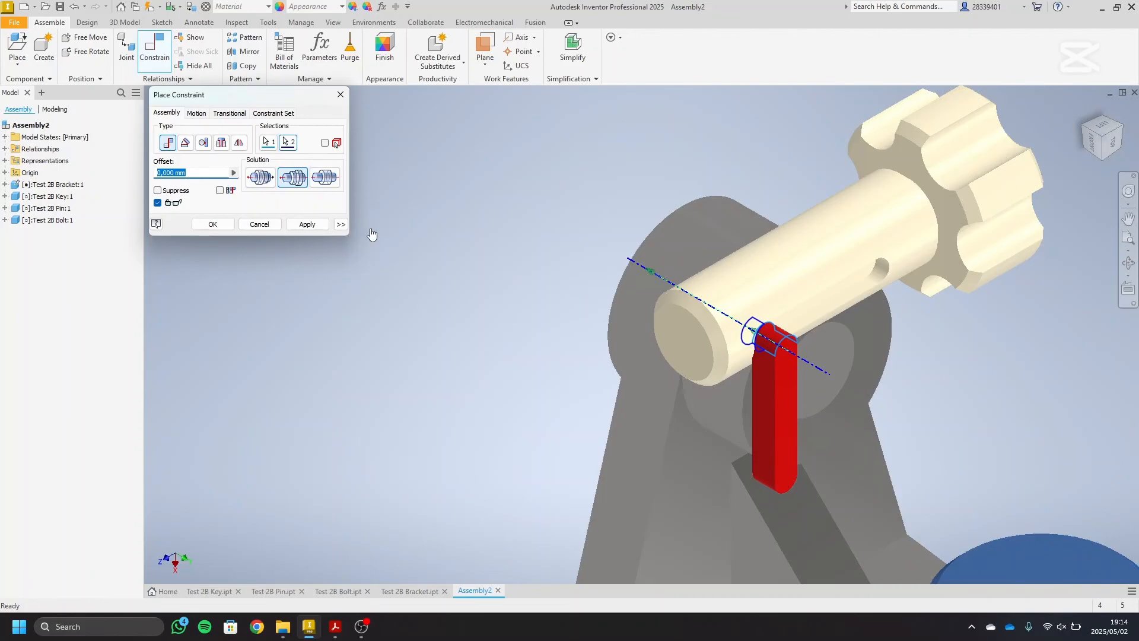
{"action": "left_click", "coordinate": [306, 224]}
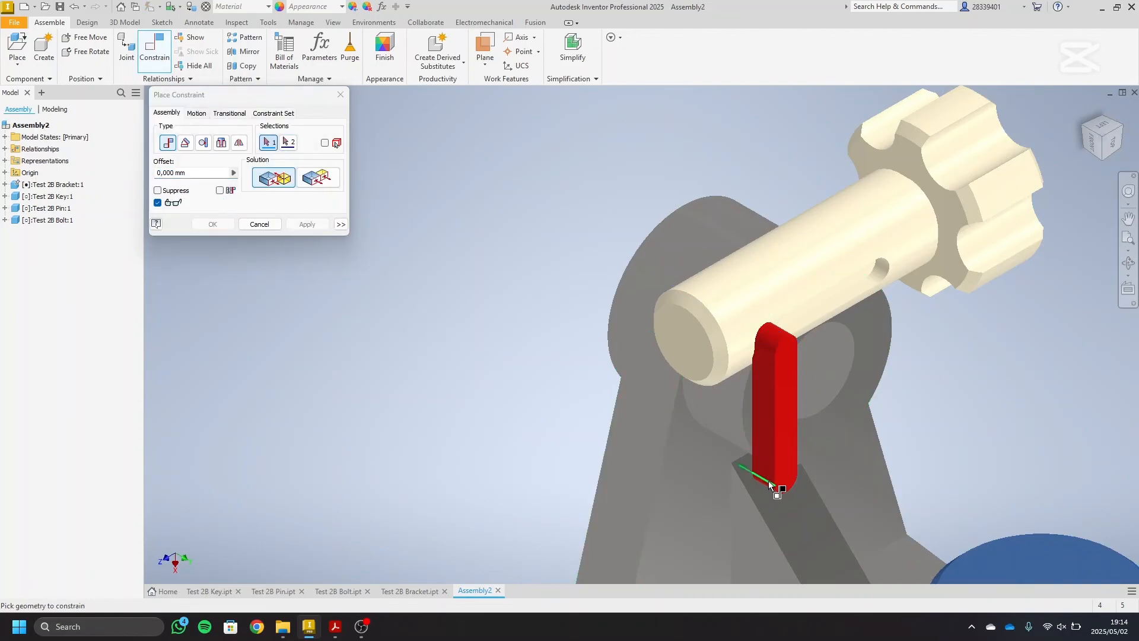
- Mate the axis of the red part's other rounded end with the keyway end nearest the bolt's head, at 0 mm offset
{"action": "scroll", "coordinate": [781, 481], "scroll_direction": "up", "scroll_amount": 2}
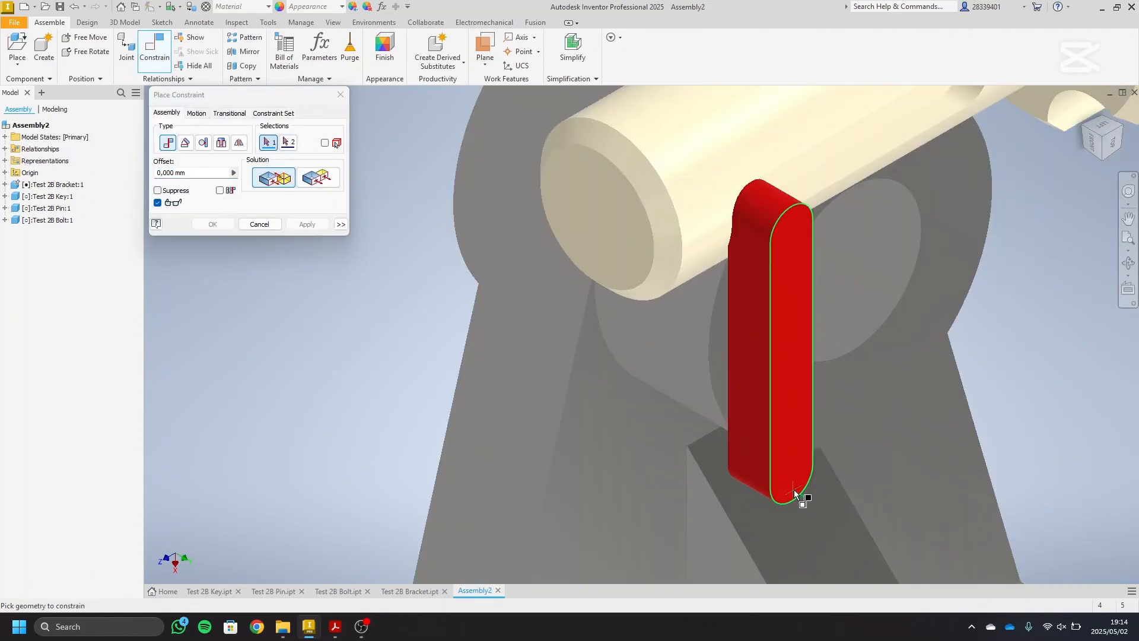
{"action": "left_click", "coordinate": [762, 492]}
{"action": "middle_click_drag", "start_coordinate": [910, 201], "coordinate": [754, 356]}
{"action": "left_click", "coordinate": [826, 253]}
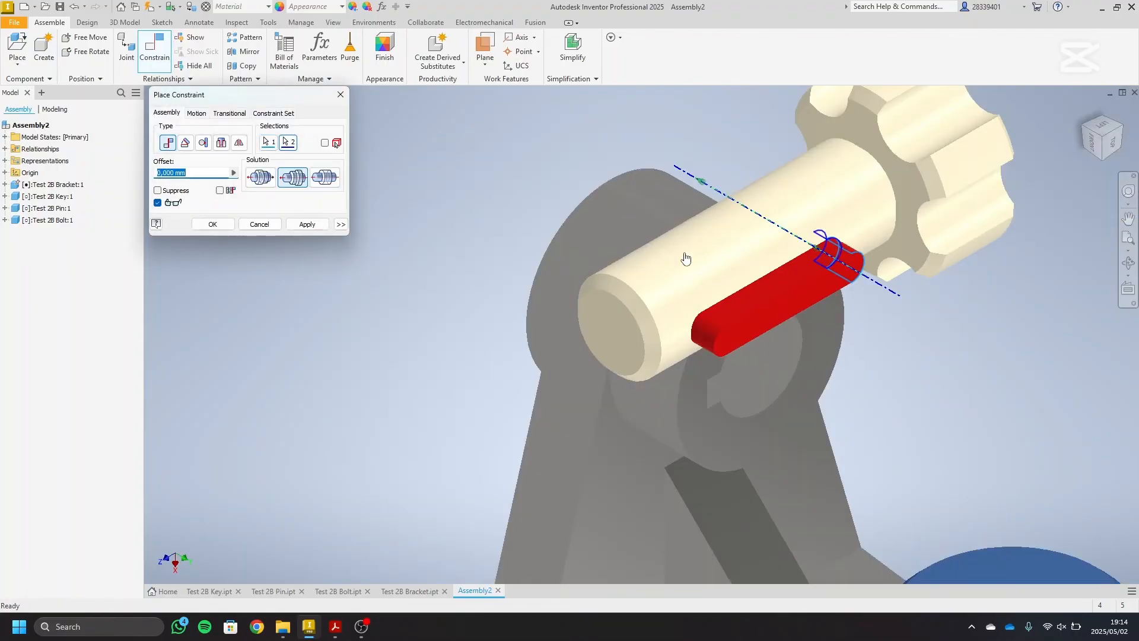
{"action": "left_click", "coordinate": [306, 224]}
{"action": "left_click", "coordinate": [260, 223]}
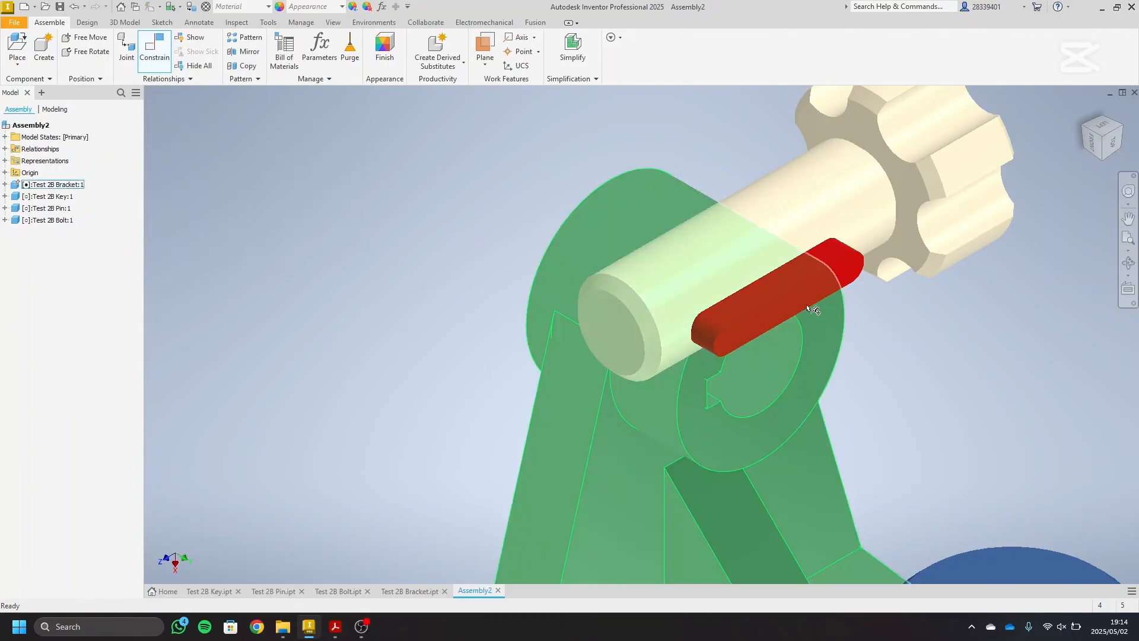
- Pull the red key clear of the bolt, then mate its flat underside with the floor of the bolt's keyway at 0 mm offset
{"action": "left_click_drag", "start_coordinate": [813, 309], "coordinate": [1011, 324]}
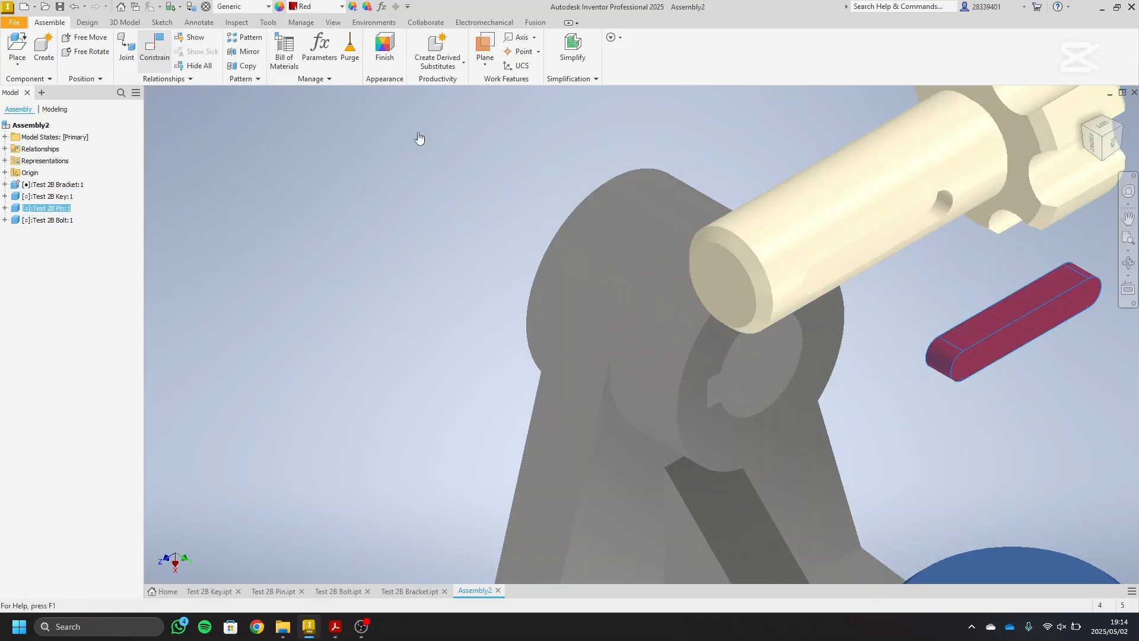
{"action": "key", "text": "c"}
{"action": "scroll", "coordinate": [878, 243], "scroll_direction": "down", "scroll_amount": 3}
{"action": "scroll", "coordinate": [899, 213], "scroll_direction": "down", "scroll_amount": 4}
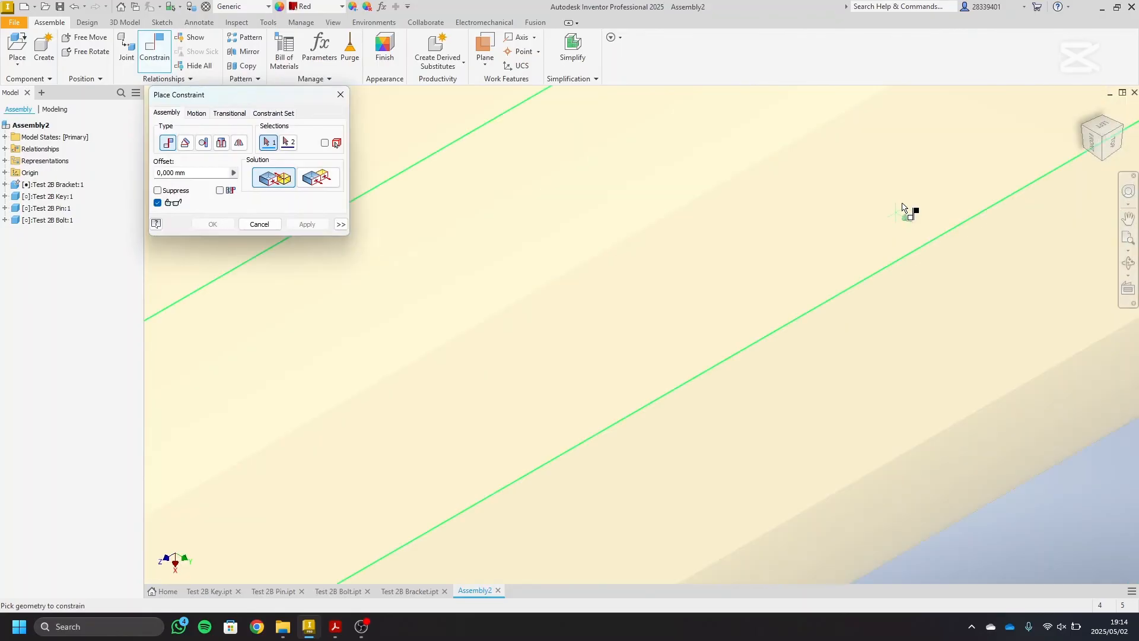
{"action": "left_click", "coordinate": [894, 204]}
{"action": "scroll", "coordinate": [895, 206], "scroll_direction": "up", "scroll_amount": 5}
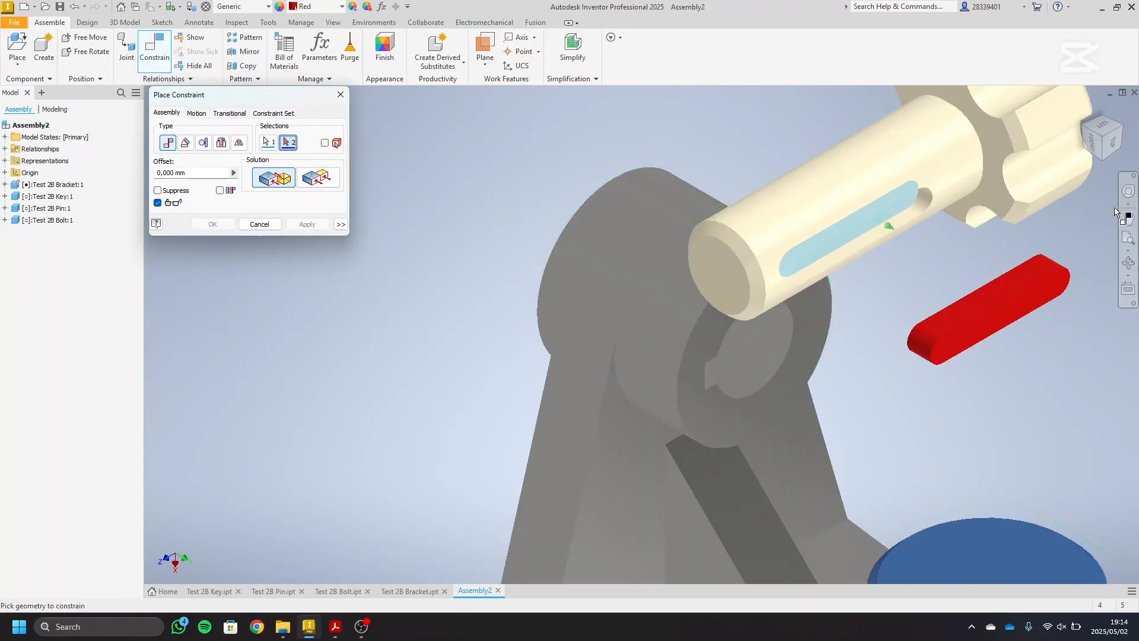
{"action": "left_click", "coordinate": [1080, 126]}
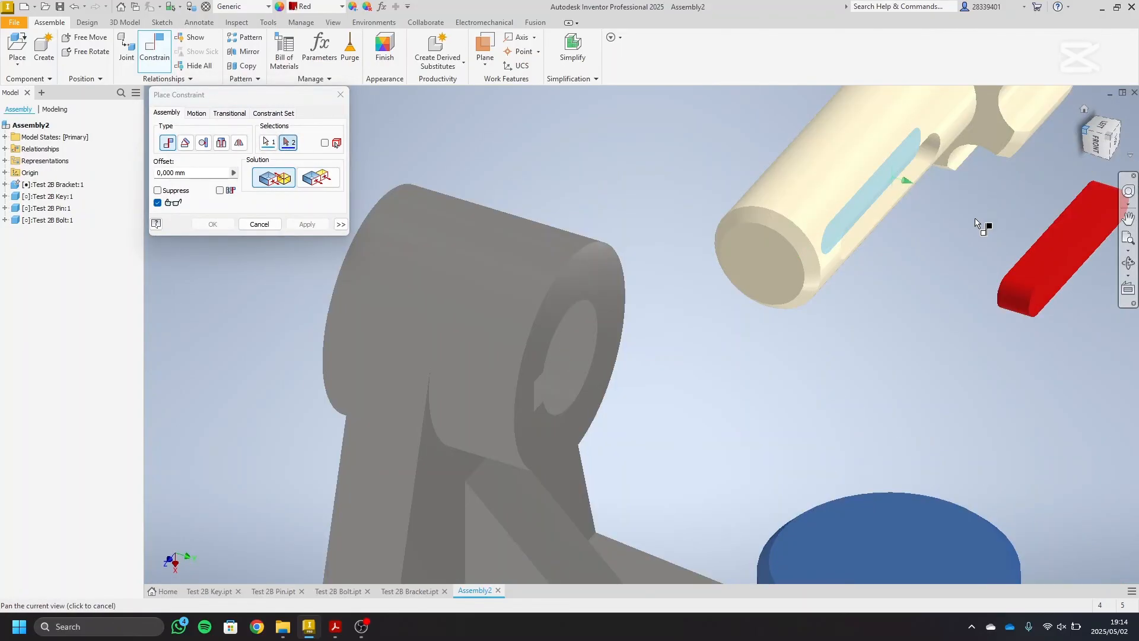
{"action": "scroll", "coordinate": [786, 220], "scroll_direction": "down", "scroll_amount": 3}
{"action": "scroll", "coordinate": [786, 220], "scroll_direction": "down", "scroll_amount": 2}
{"action": "left_click", "coordinate": [607, 134]}
{"action": "scroll", "coordinate": [611, 171], "scroll_direction": "up", "scroll_amount": 4}
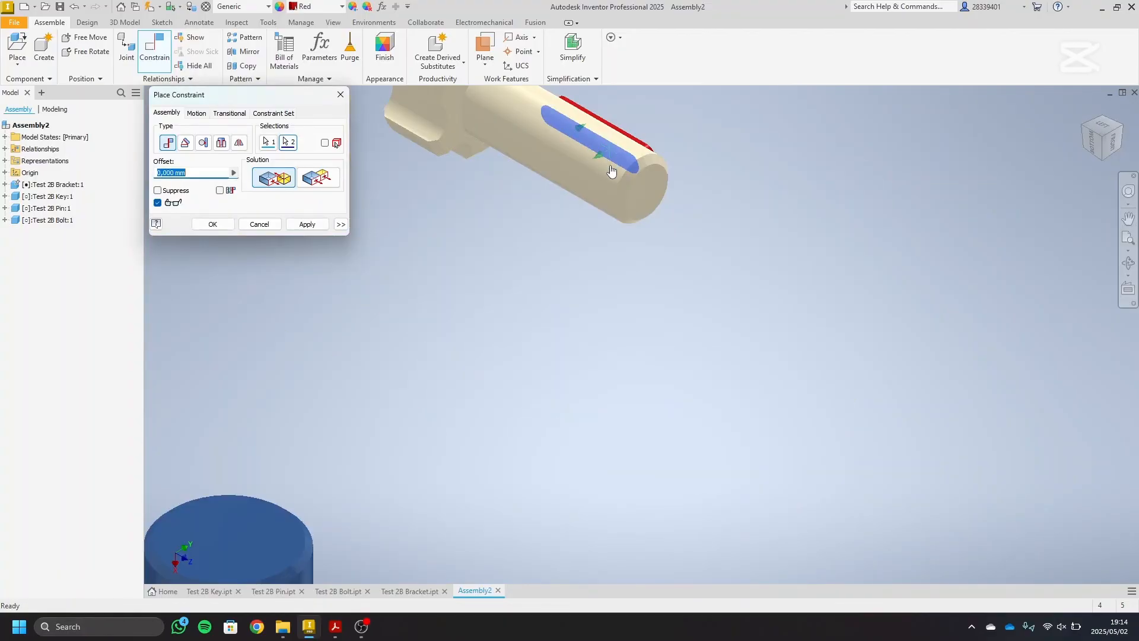
{"action": "middle_click_drag", "start_coordinate": [611, 171], "coordinate": [419, 321]}
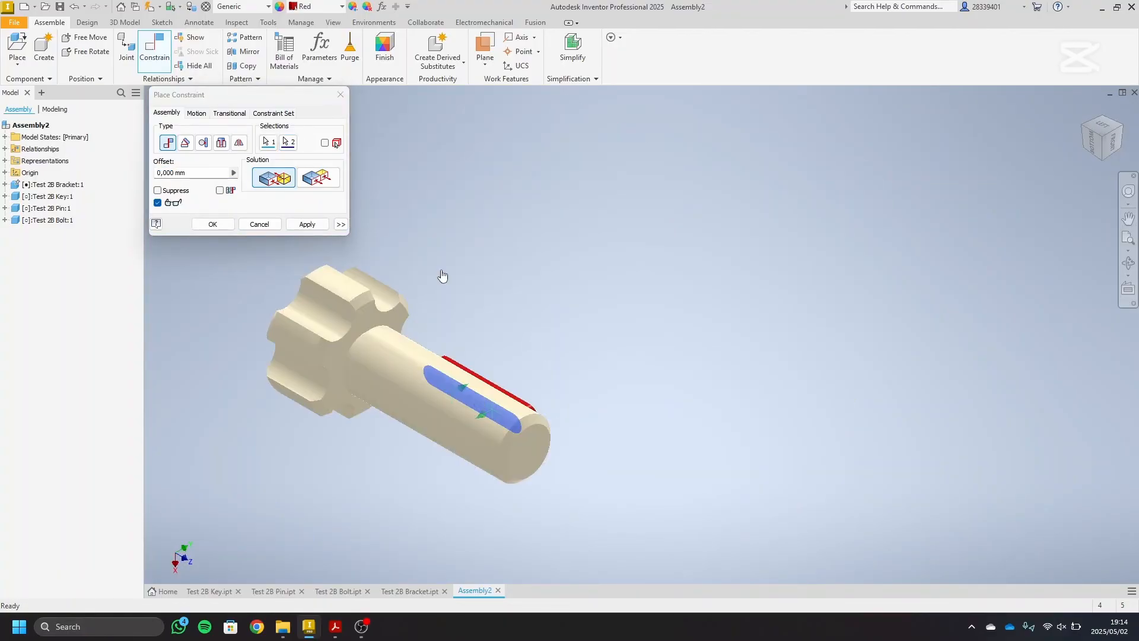
{"action": "left_click", "coordinate": [277, 224]}
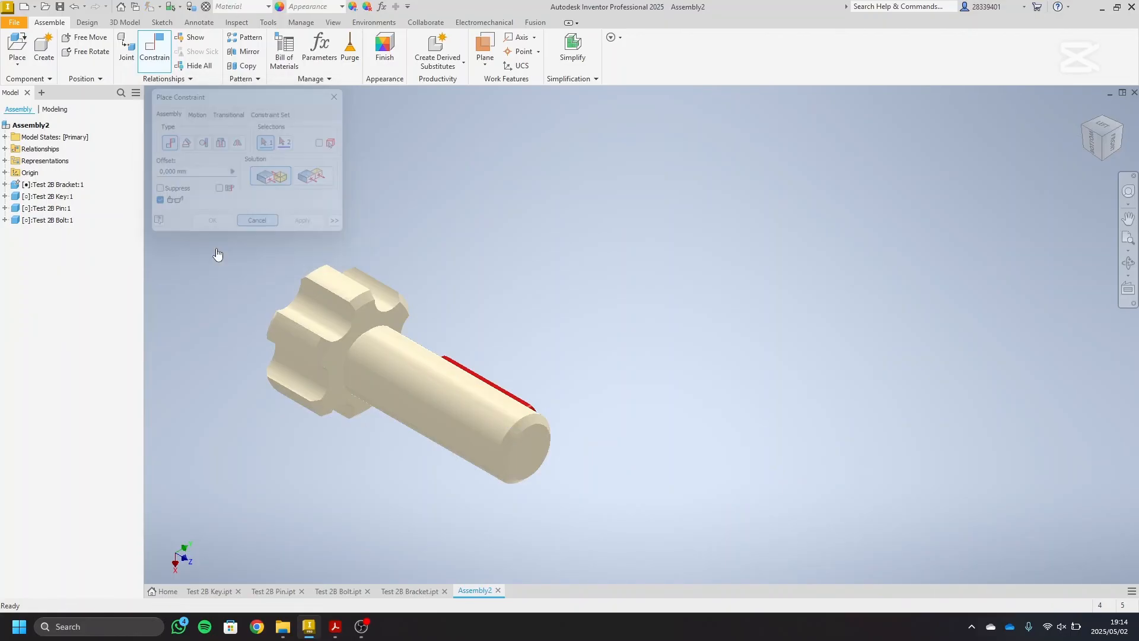
- Mate the bolt's shaft axis with the bracket's upper bore axis using the opposed solution, and pull the bolt out beyond the bracket's outer side
{"action": "middle_click_drag", "start_coordinate": [219, 253], "coordinate": [392, 233]}
{"action": "scroll", "coordinate": [503, 275], "scroll_direction": "up", "scroll_amount": 5}
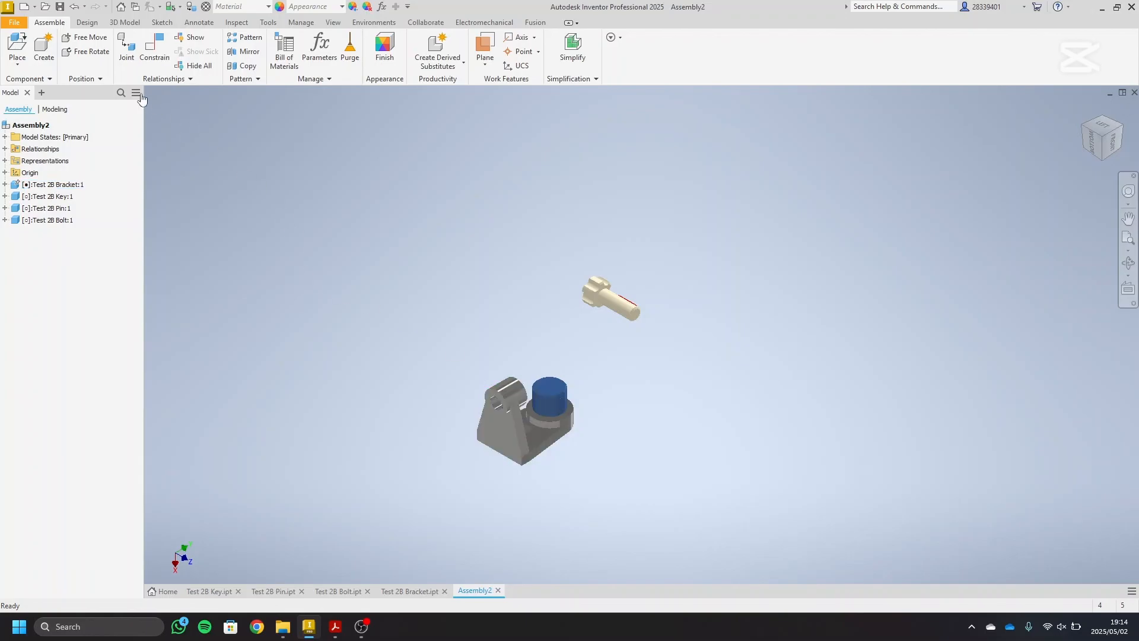
{"action": "left_click", "coordinate": [164, 52]}
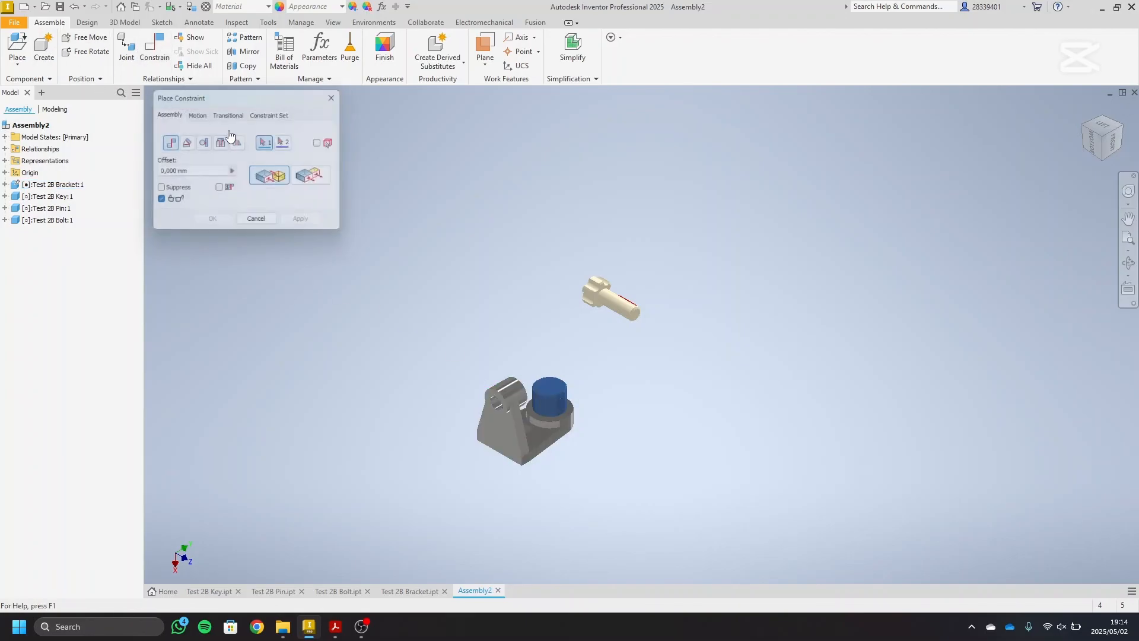
{"action": "left_click", "coordinate": [611, 298]}
{"action": "left_click", "coordinate": [496, 405]}
{"action": "scroll", "coordinate": [498, 401], "scroll_direction": "up", "scroll_amount": 5}
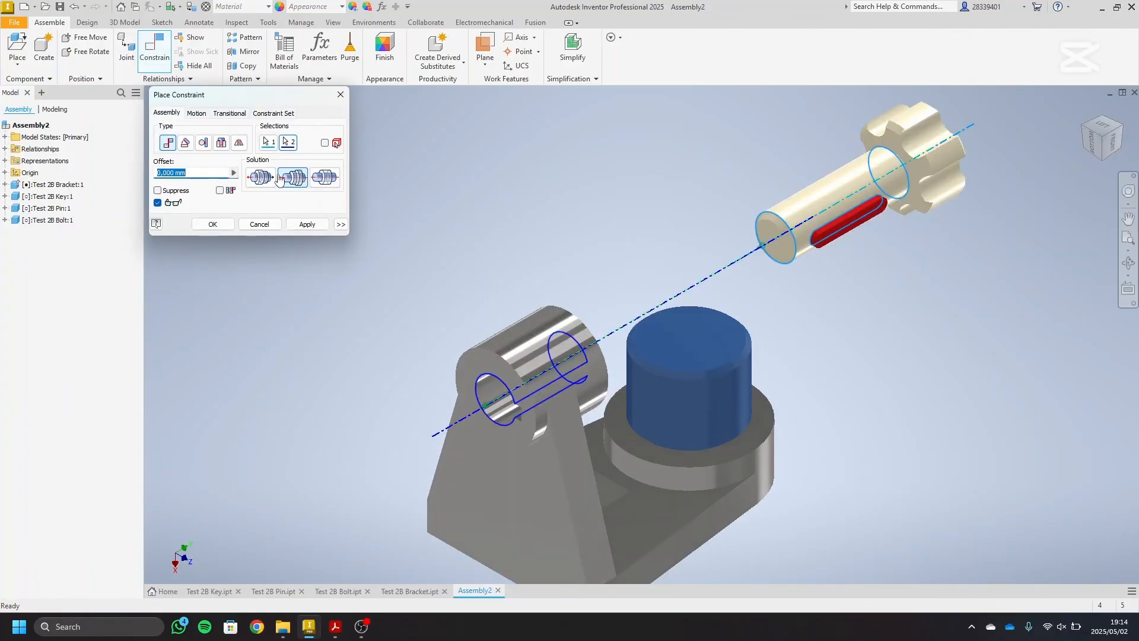
{"action": "left_click", "coordinate": [268, 179]}
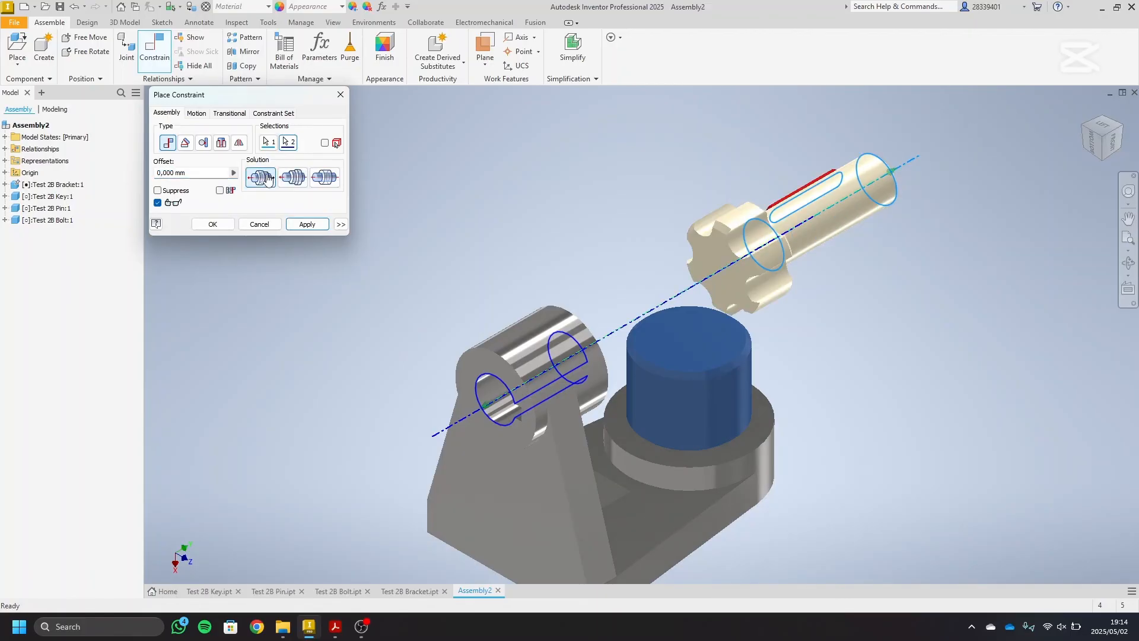
{"action": "left_click", "coordinate": [306, 224]}
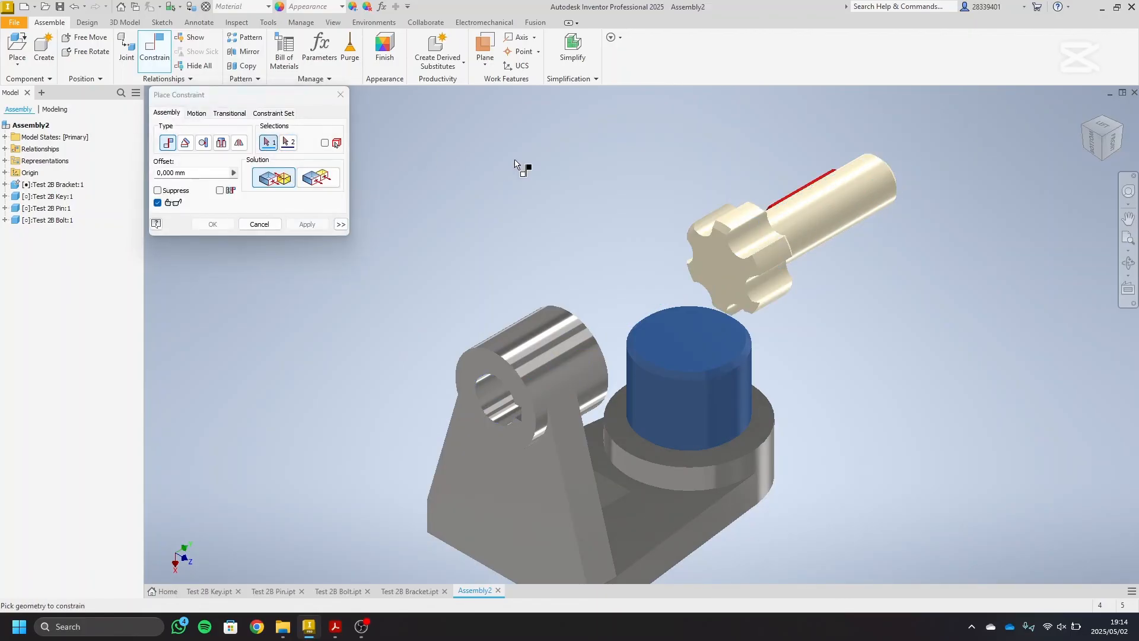
{"action": "scroll", "coordinate": [515, 166], "scroll_direction": "down", "scroll_amount": 3}
{"action": "left_click", "coordinate": [340, 95]}
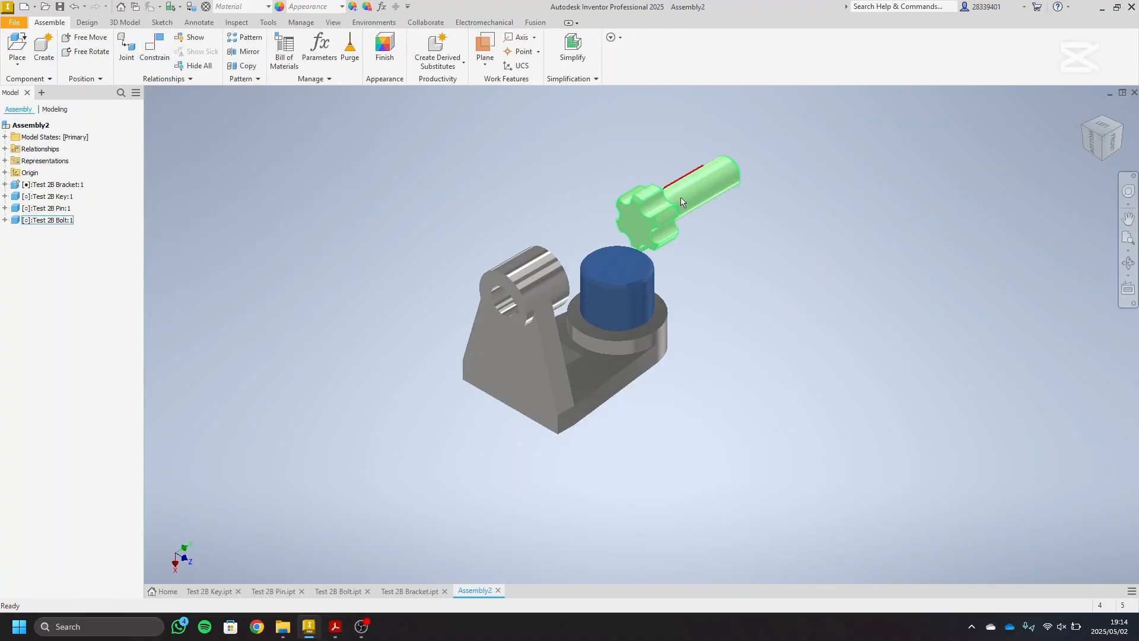
{"action": "left_click_drag", "start_coordinate": [681, 201], "coordinate": [436, 422]}
- Apply a 180-degree directed angle constraint between the key's flat outer face and the floor of the keyway in the bracket's bore
{"action": "scroll", "coordinate": [474, 321], "scroll_direction": "down", "scroll_amount": 5}
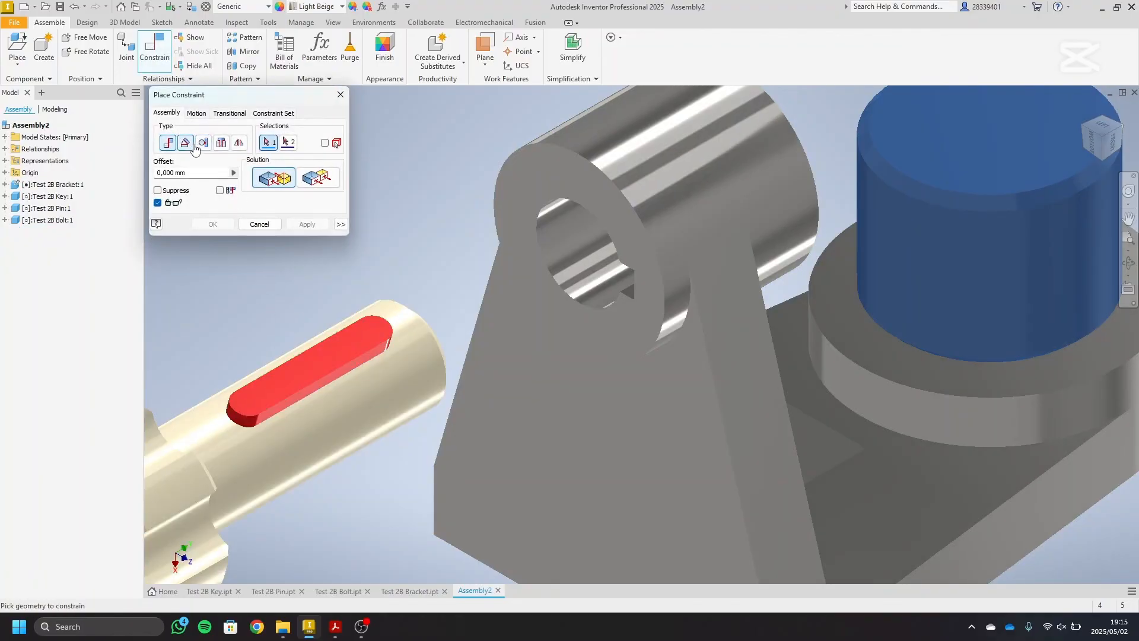
{"action": "left_click", "coordinate": [186, 142]}
{"action": "left_click", "coordinate": [256, 177]}
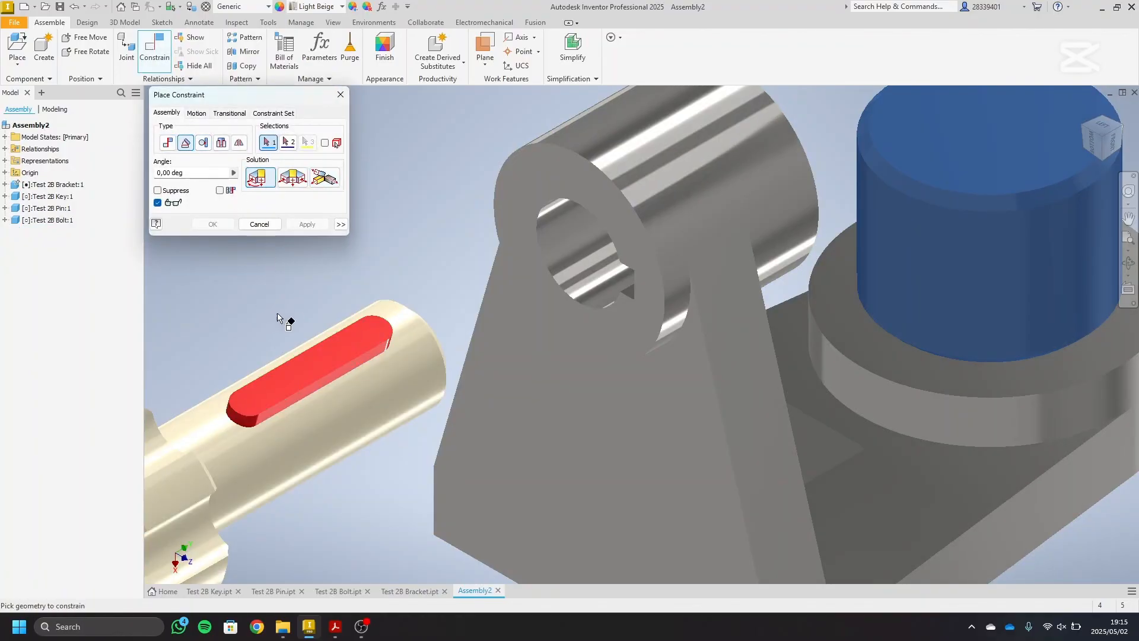
{"action": "left_click", "coordinate": [305, 366]}
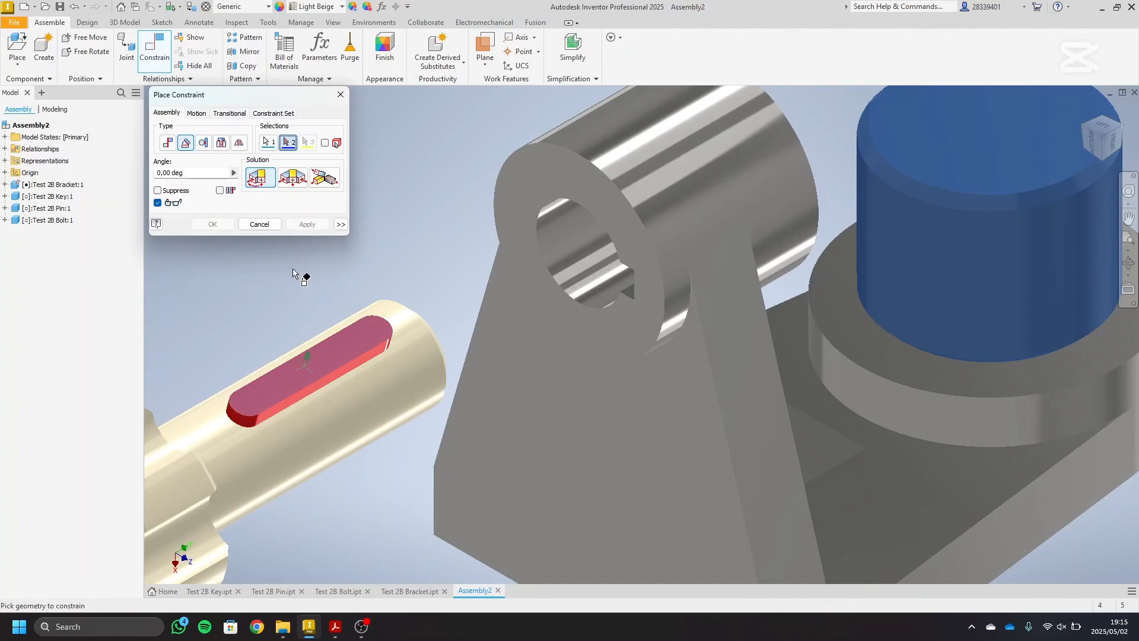
{"action": "left_click", "coordinate": [1088, 132]}
{"action": "middle_click_drag", "start_coordinate": [760, 244], "coordinate": [945, 589]}
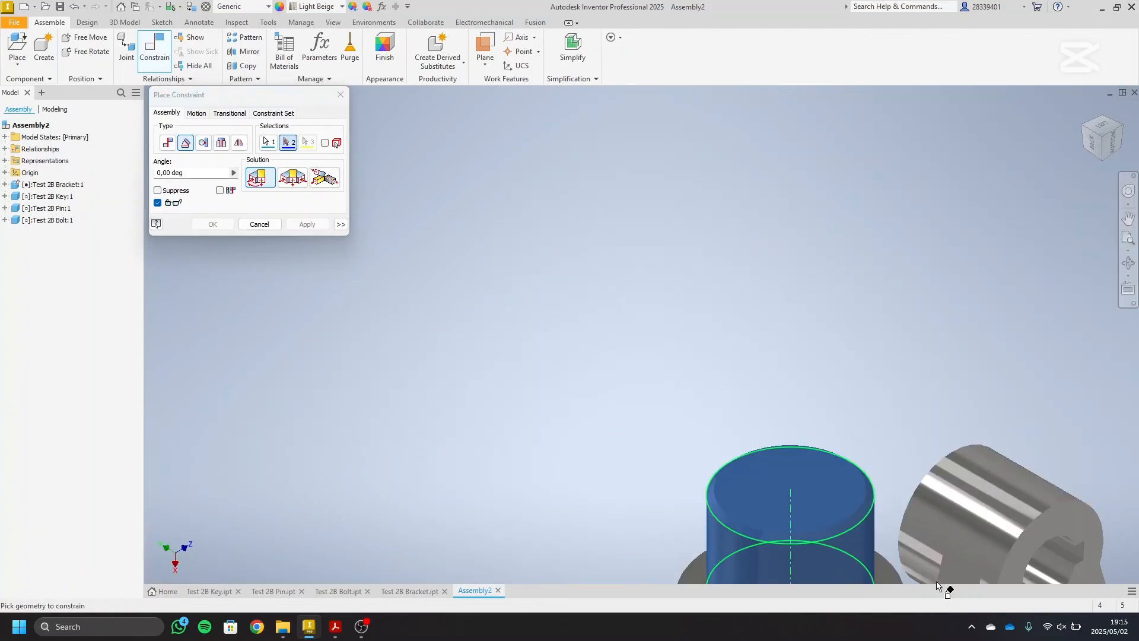
{"action": "middle_click_drag", "start_coordinate": [982, 515], "coordinate": [799, 268]}
{"action": "scroll", "coordinate": [863, 273], "scroll_direction": "up", "scroll_amount": 5}
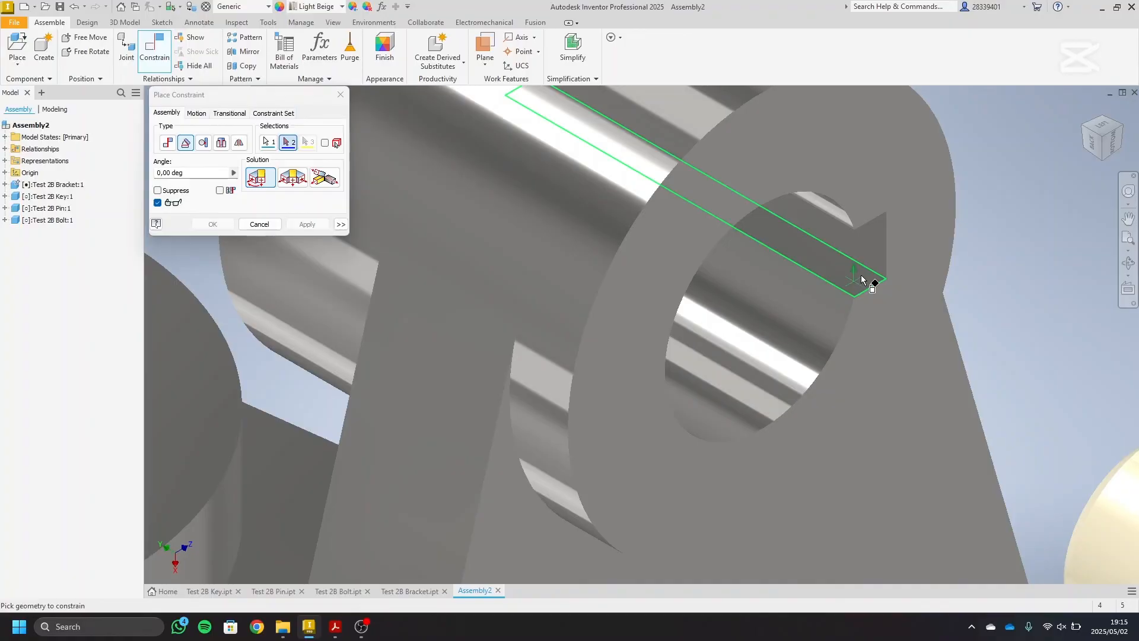
{"action": "left_click", "coordinate": [875, 247]}
{"action": "scroll", "coordinate": [875, 249], "scroll_direction": "down", "scroll_amount": 5}
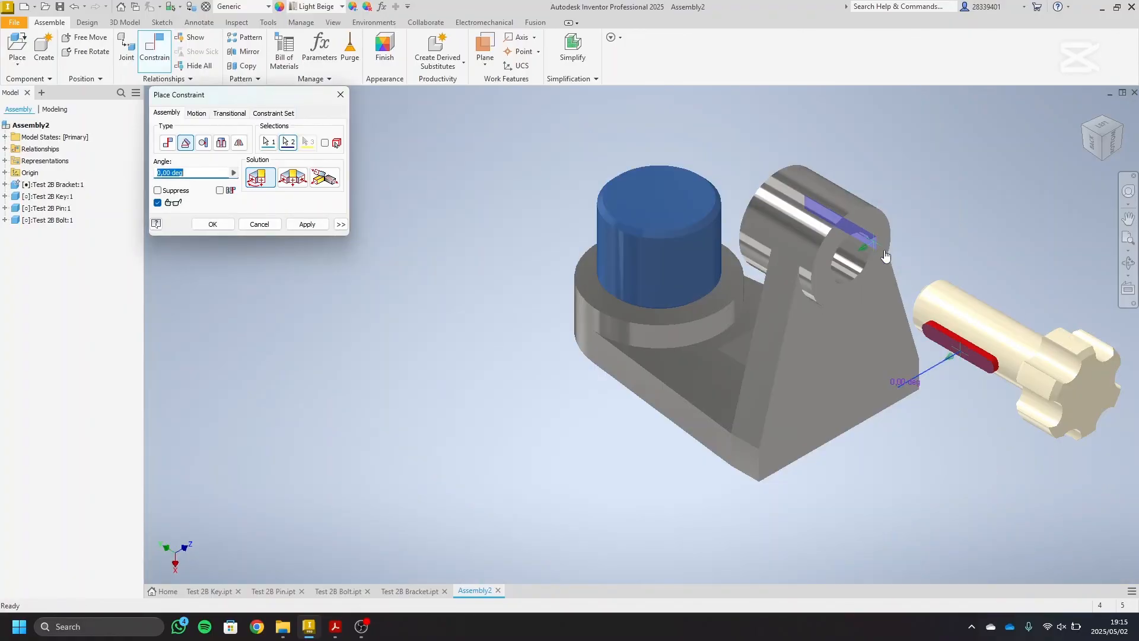
{"action": "type", "text": "180"}
{"action": "scroll", "coordinate": [703, 294], "scroll_direction": "down", "scroll_amount": 3}
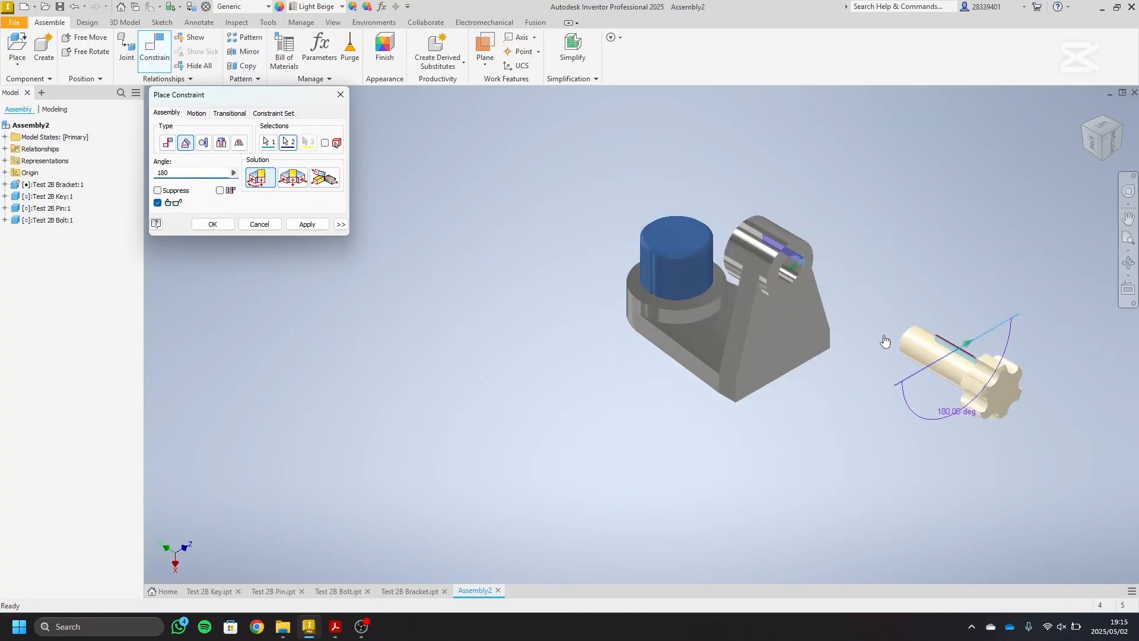
{"action": "middle_click_drag", "start_coordinate": [883, 338], "coordinate": [718, 312]}
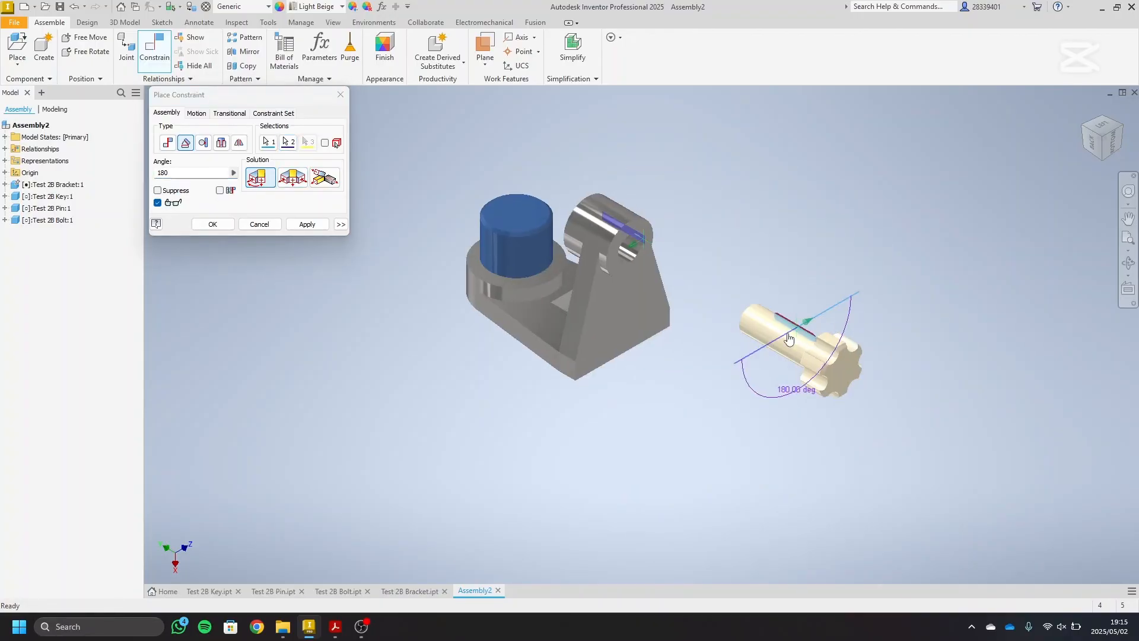
{"action": "left_click", "coordinate": [306, 223]}
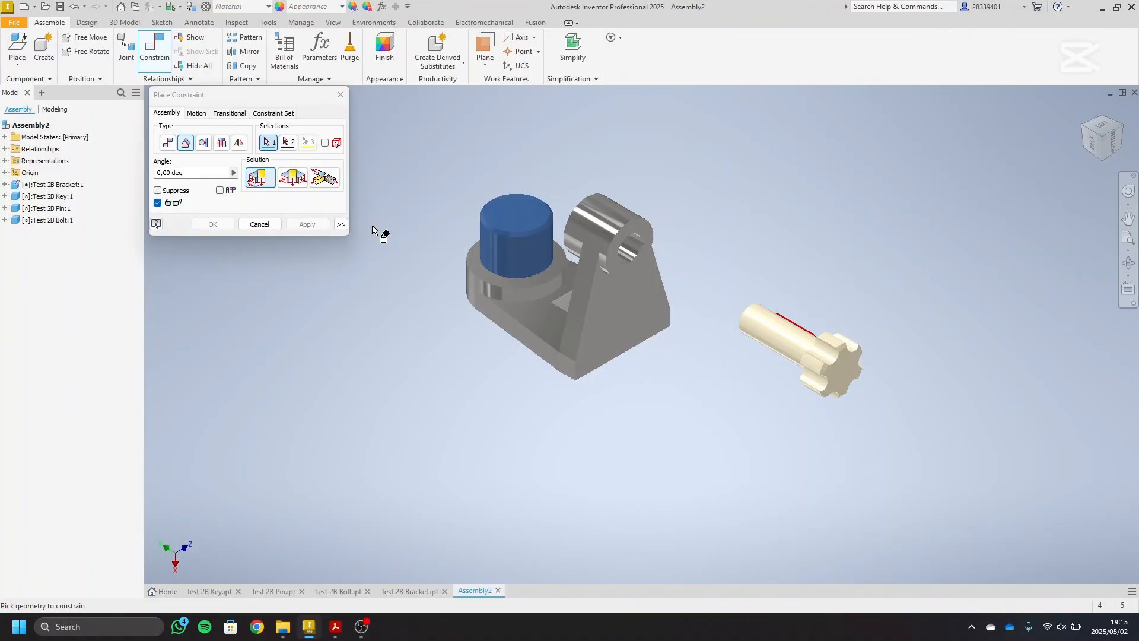
{"action": "scroll", "coordinate": [376, 229], "scroll_direction": "down", "scroll_amount": 2}
{"action": "left_click", "coordinate": [340, 95]}
- Slide the bolt toward the bore and set up a mate between the bracket boss's outer end face and the bolt head's inner face at 15 mm offset
{"action": "left_click", "coordinate": [641, 293]}
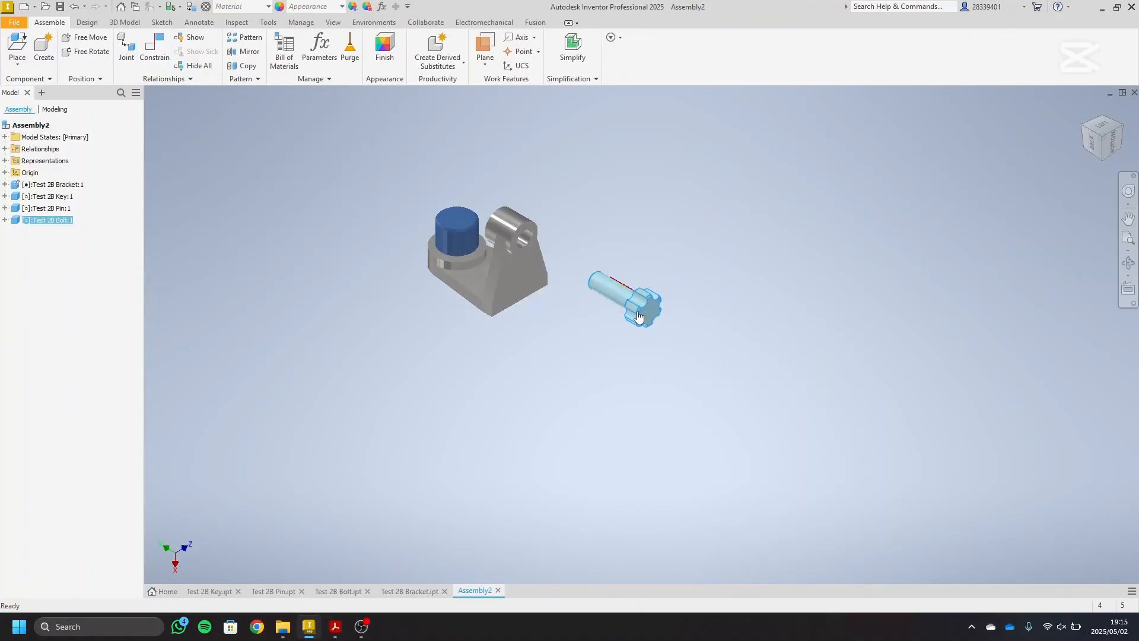
{"action": "left_click_drag", "start_coordinate": [643, 290], "coordinate": [589, 311]}
{"action": "scroll", "coordinate": [534, 344], "scroll_direction": "up", "scroll_amount": 5}
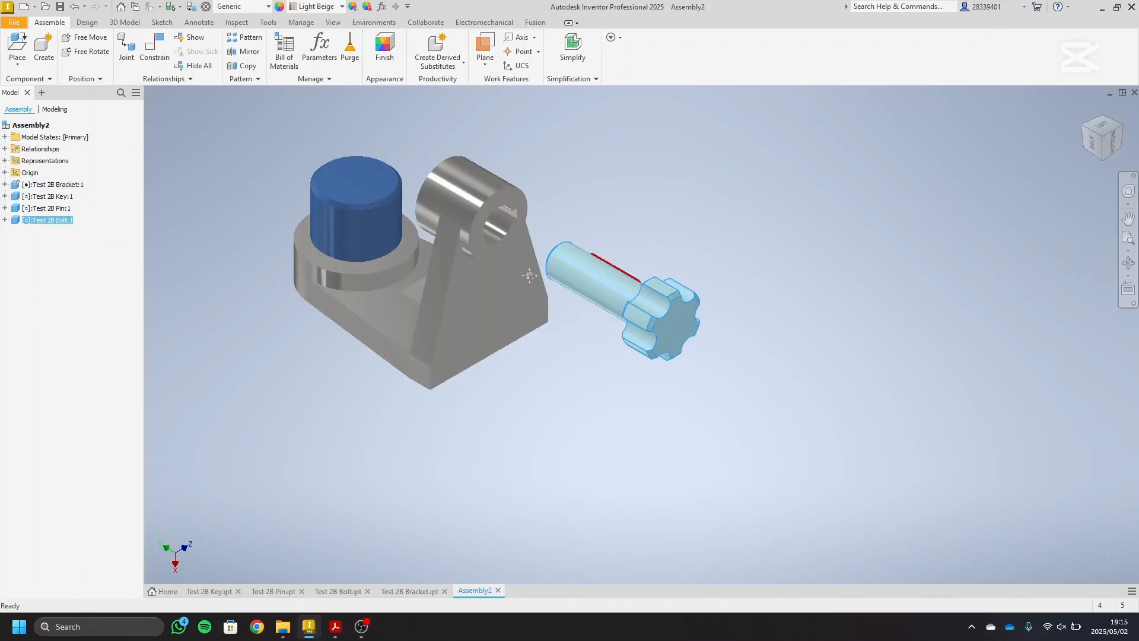
{"action": "scroll", "coordinate": [543, 353], "scroll_direction": "up", "scroll_amount": 3}
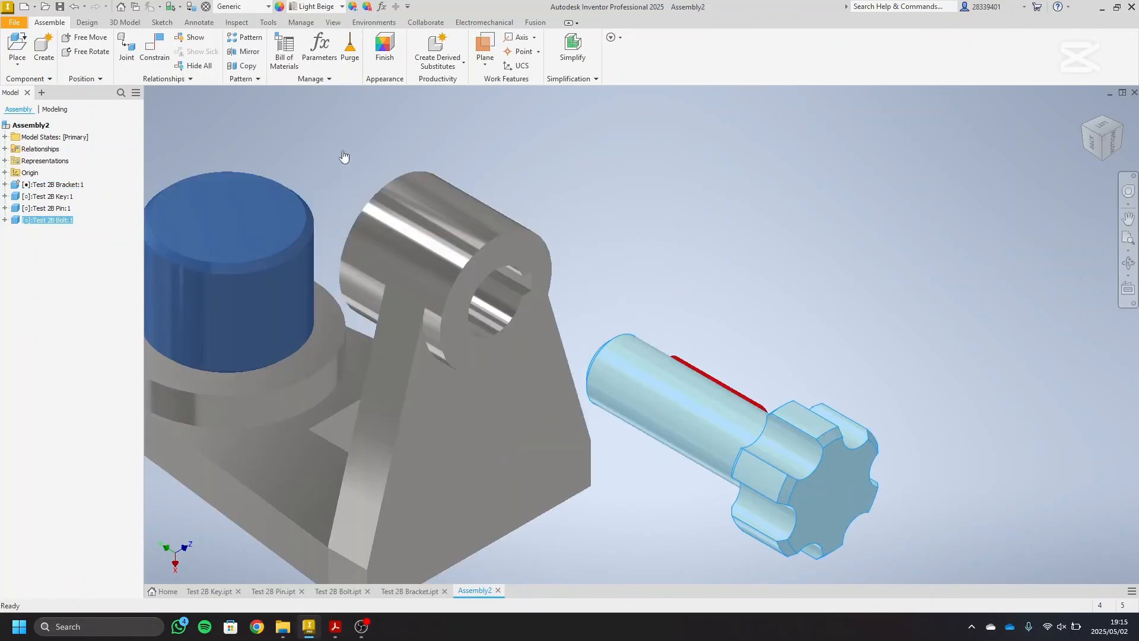
{"action": "left_click", "coordinate": [154, 48]}
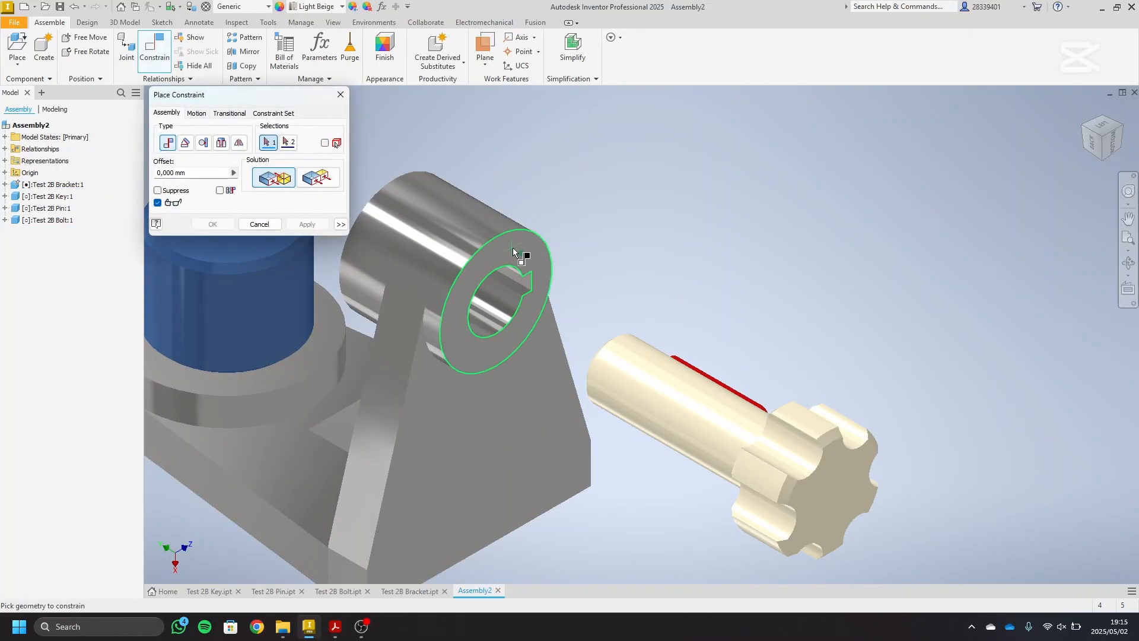
{"action": "left_click", "coordinate": [514, 248]}
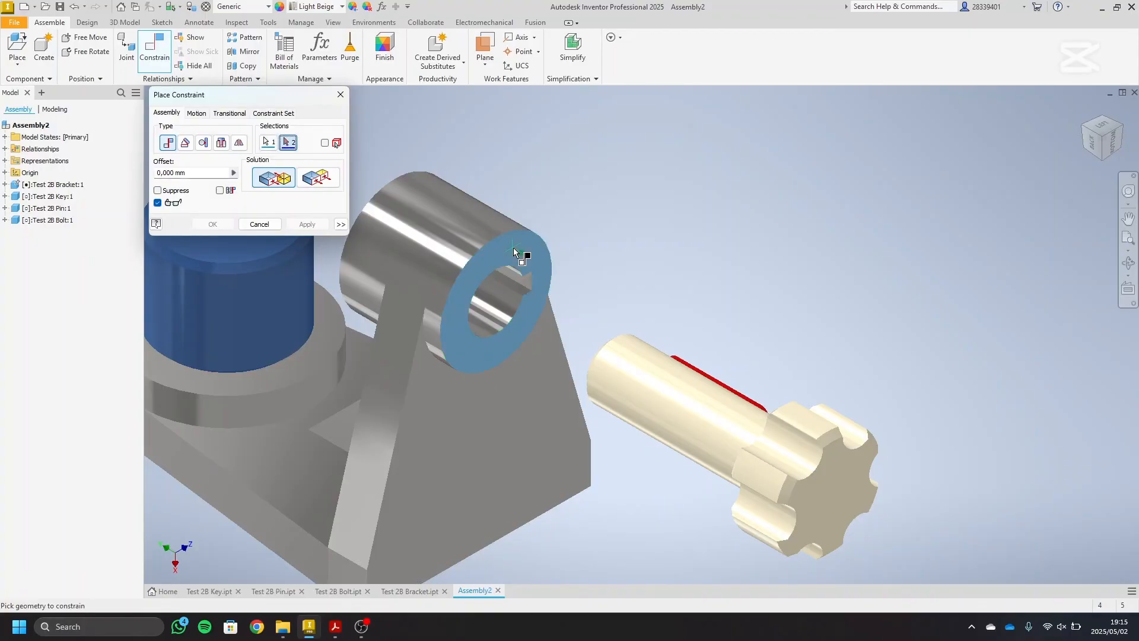
{"action": "left_click", "coordinate": [1083, 126]}
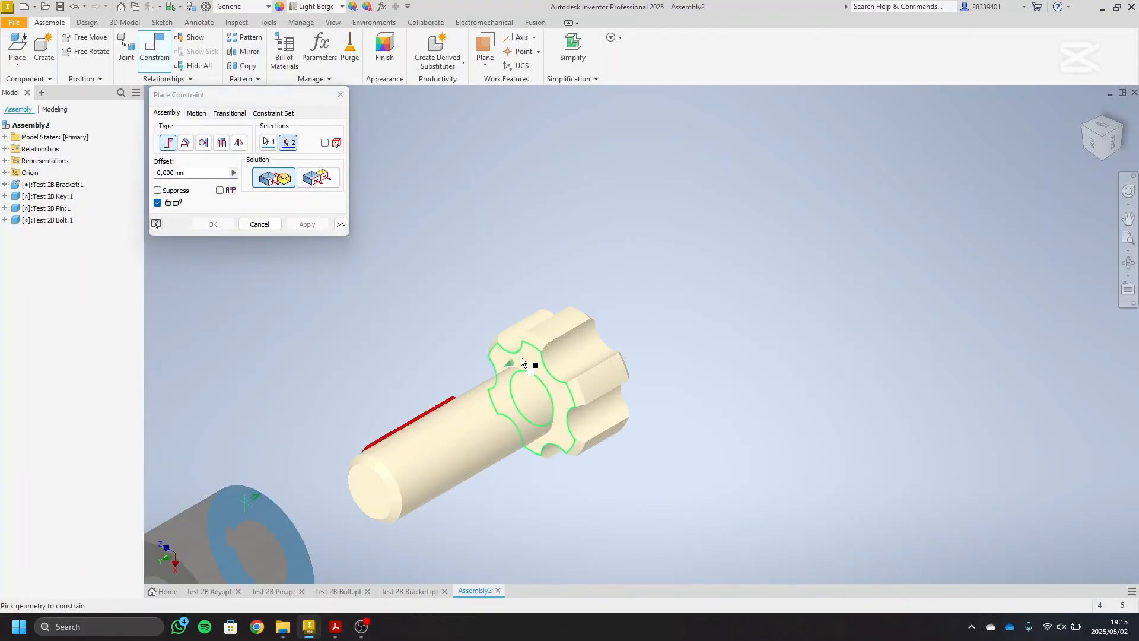
{"action": "left_click", "coordinate": [522, 363]}
{"action": "scroll", "coordinate": [489, 365], "scroll_direction": "down", "scroll_amount": 5}
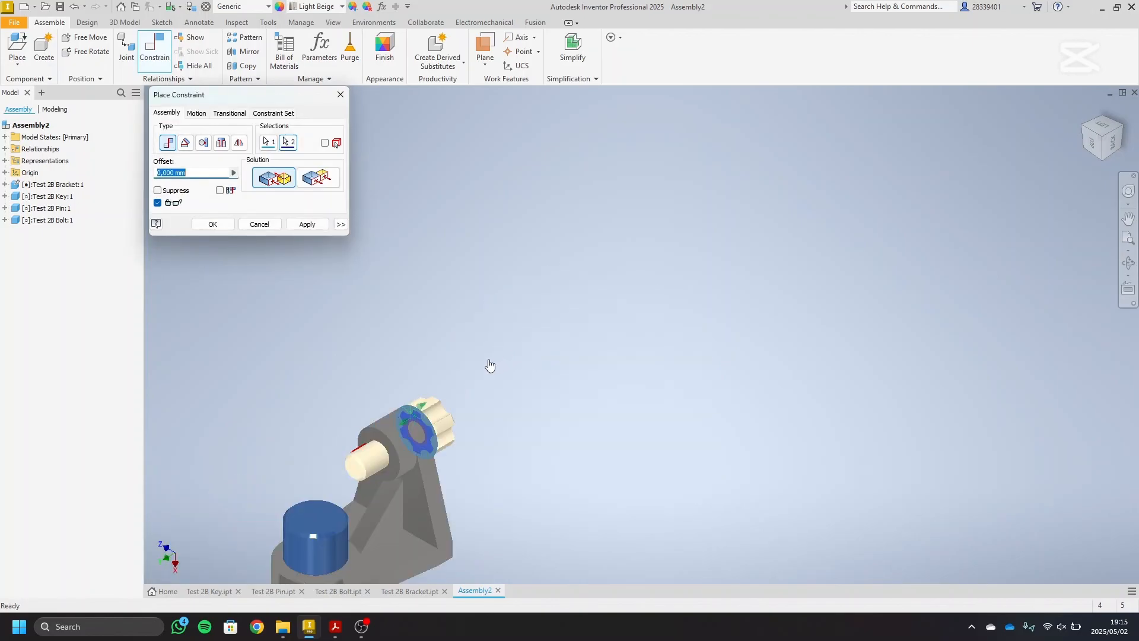
{"action": "scroll", "coordinate": [460, 417], "scroll_direction": "up", "scroll_amount": 2}
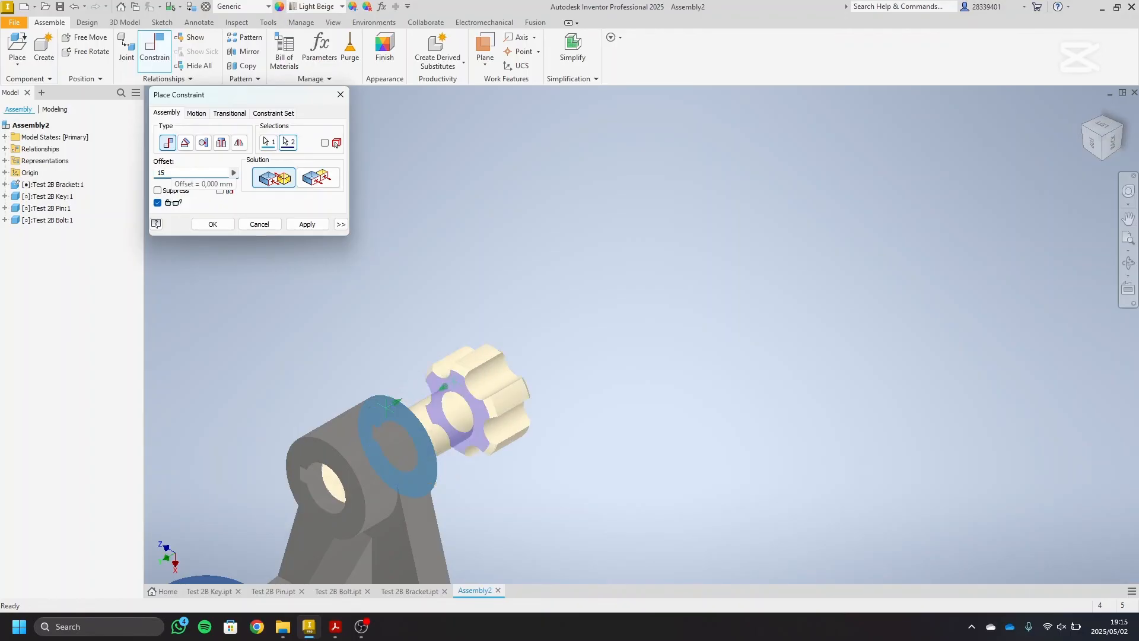
{"action": "left_click", "coordinate": [1083, 130]}
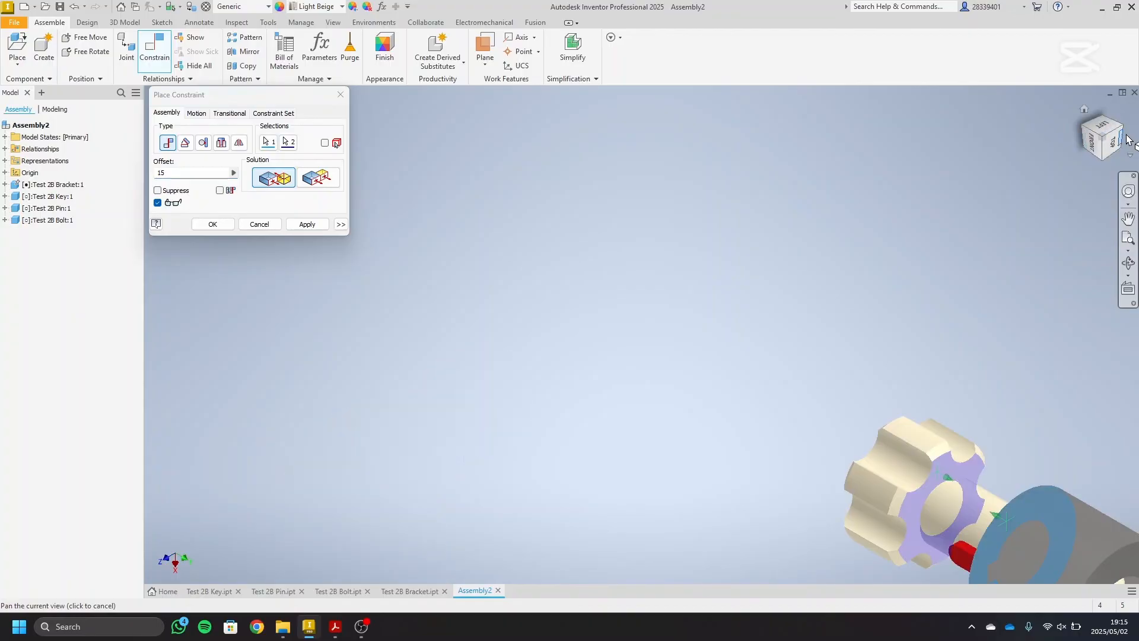
{"action": "left_click", "coordinate": [1097, 149]}
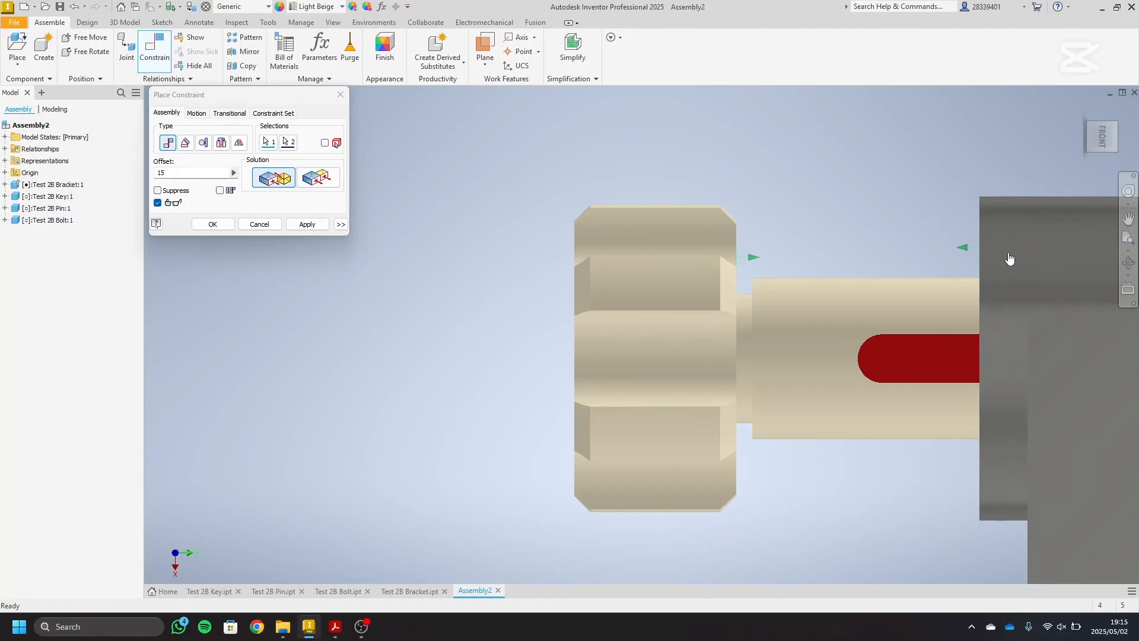
{"action": "left_click", "coordinate": [1088, 123]}
{"action": "middle_click_drag", "start_coordinate": [1045, 261], "coordinate": [1041, 265]}
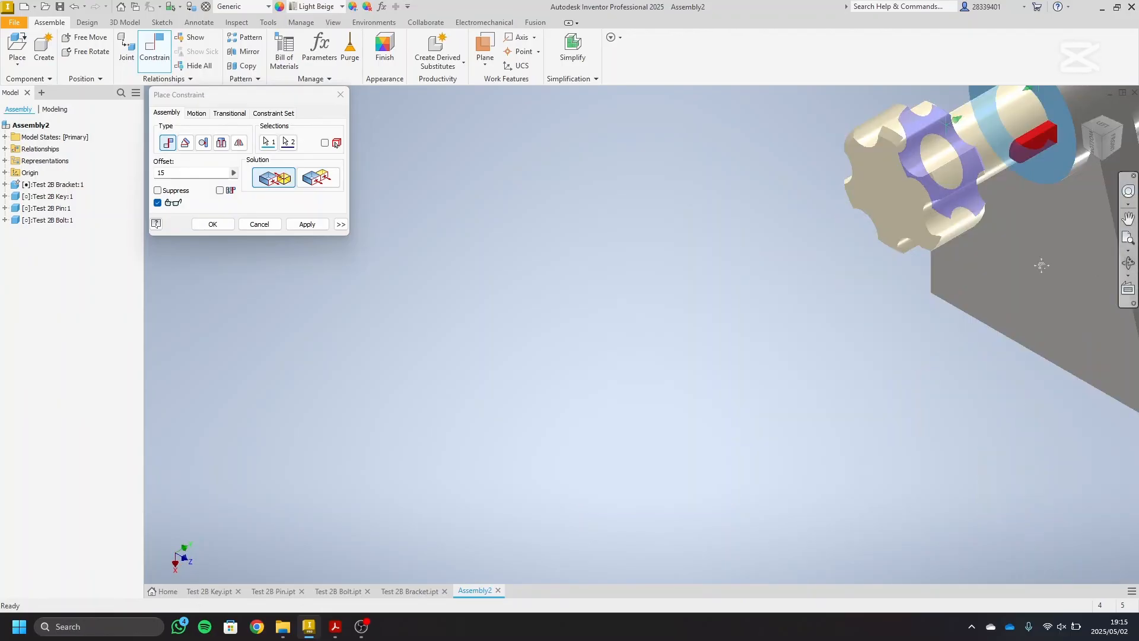